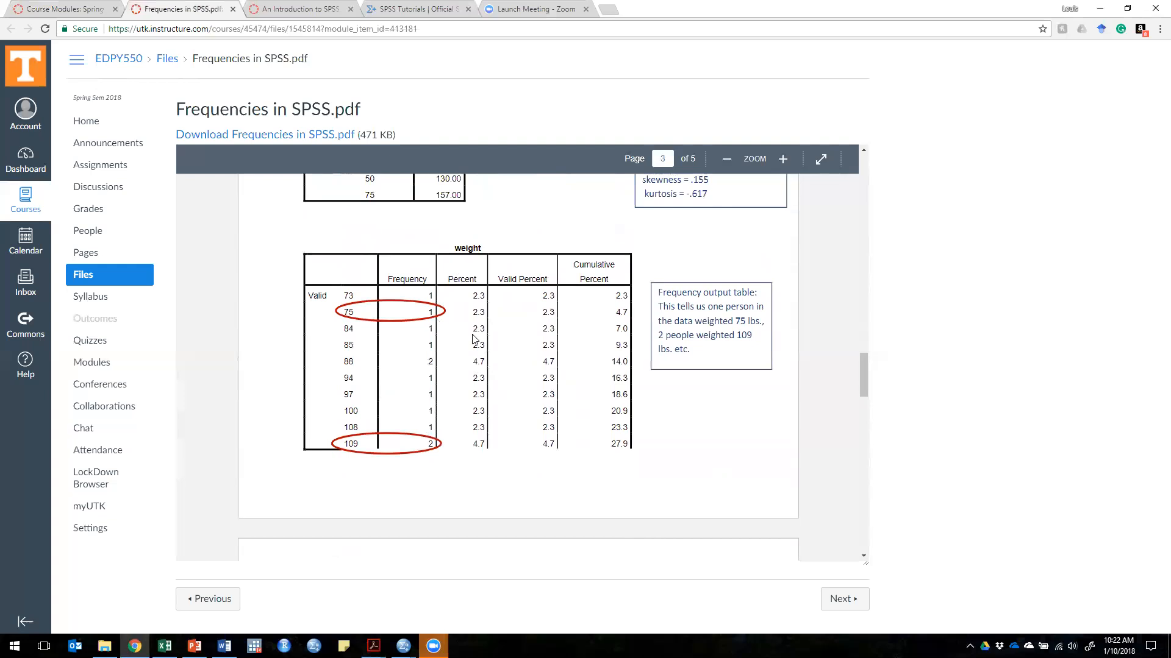
Step: Look over the contents and opening pages of the An Introduction to SPSS guide by Rose et al
click(70, 10)
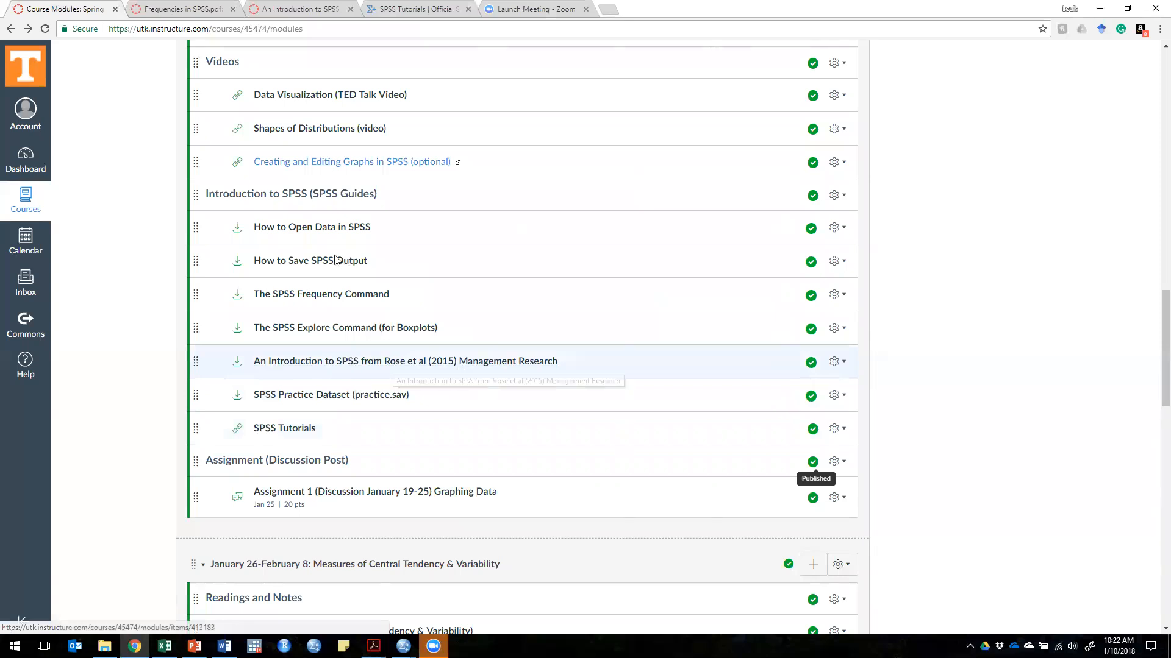
click(306, 10)
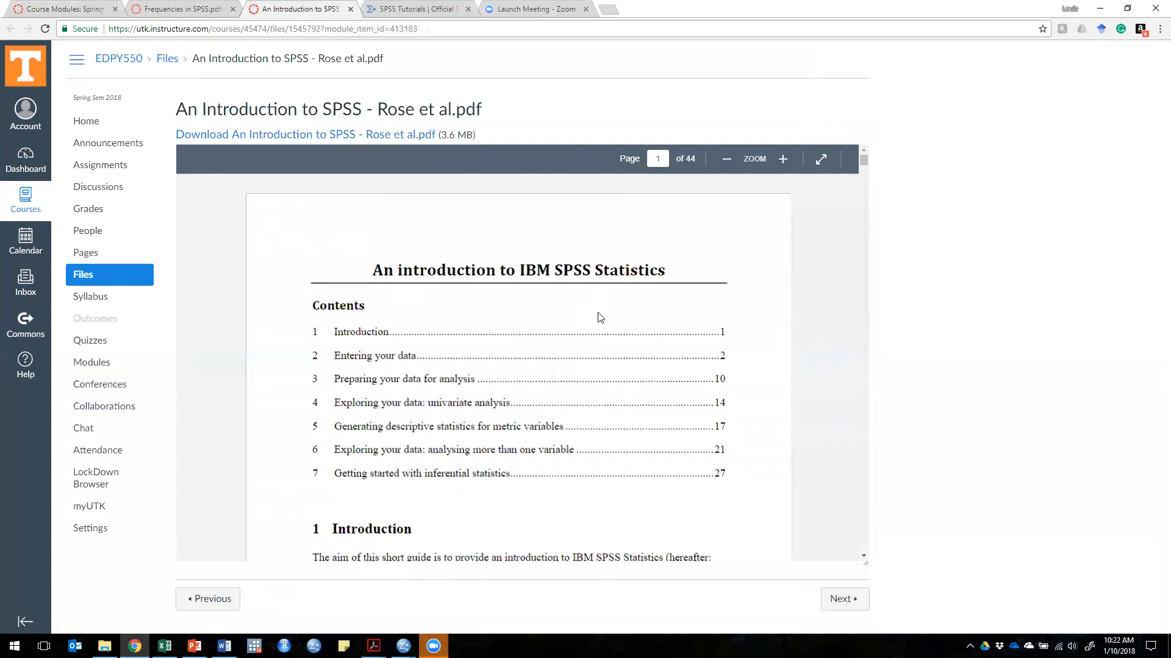
scroll(595, 317, down, 2)
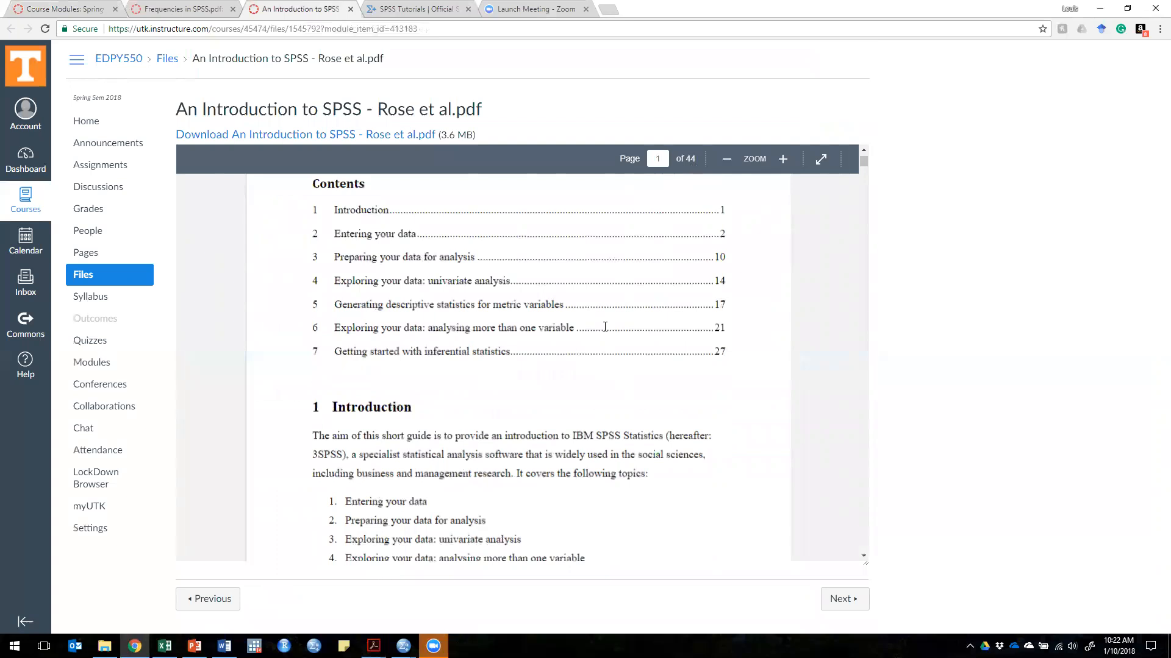
scroll(601, 326, down, 5)
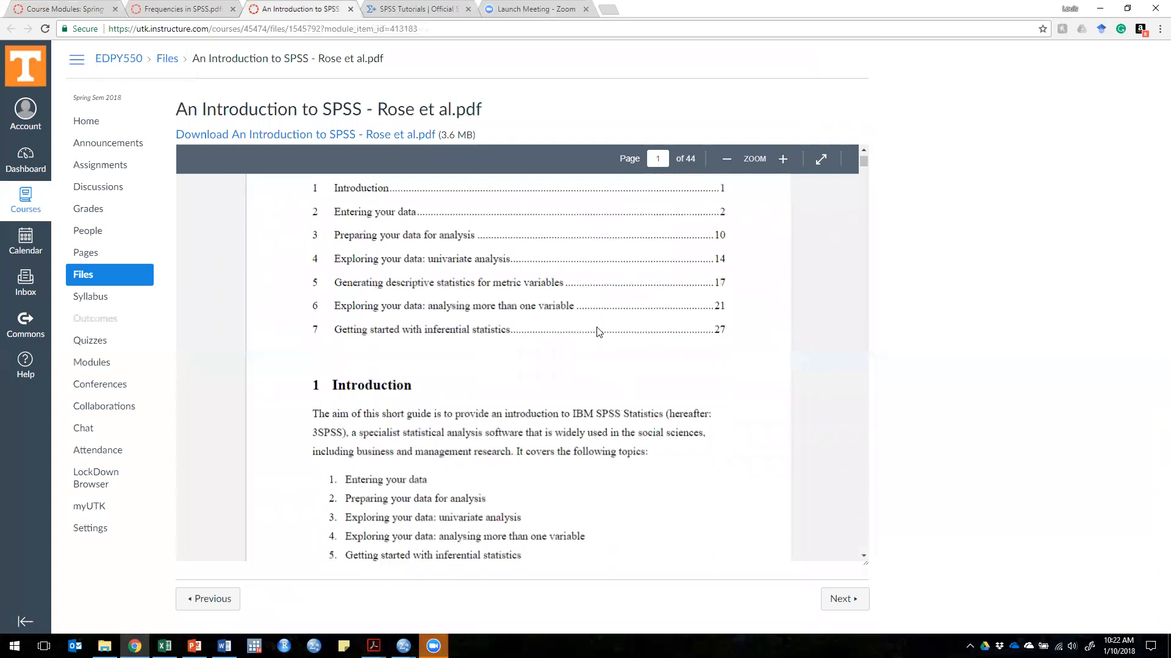
scroll(598, 332, down, 10)
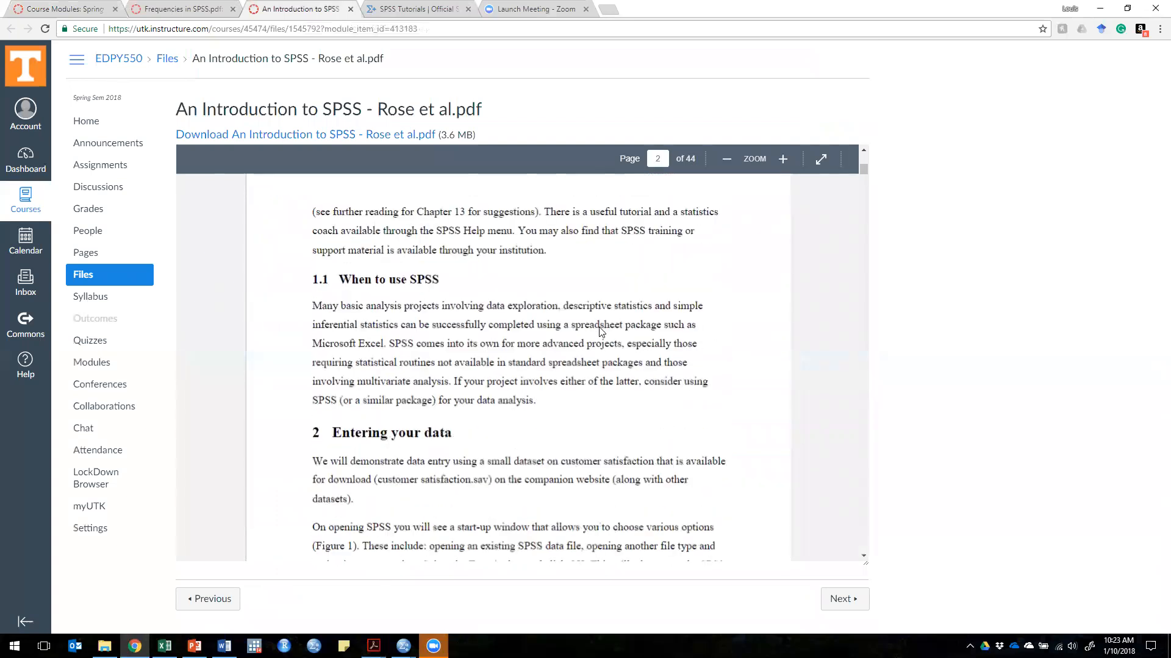
scroll(601, 331, down, 9)
scroll(602, 330, up, 8)
scroll(602, 332, up, 12)
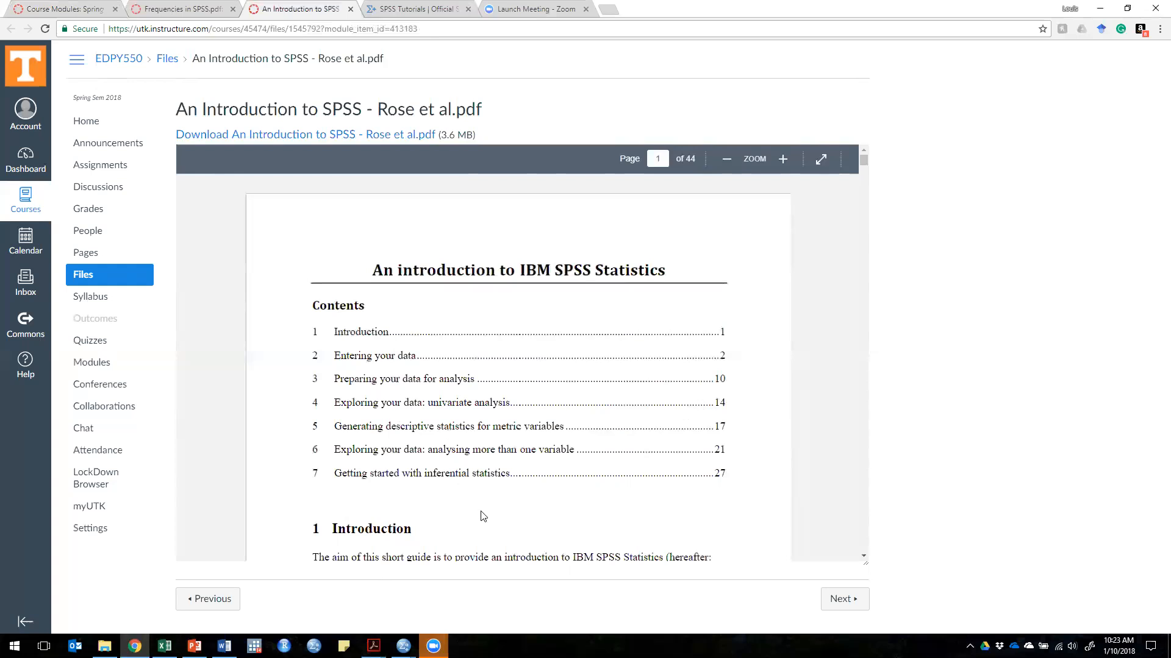
scroll(500, 470, down, 1)
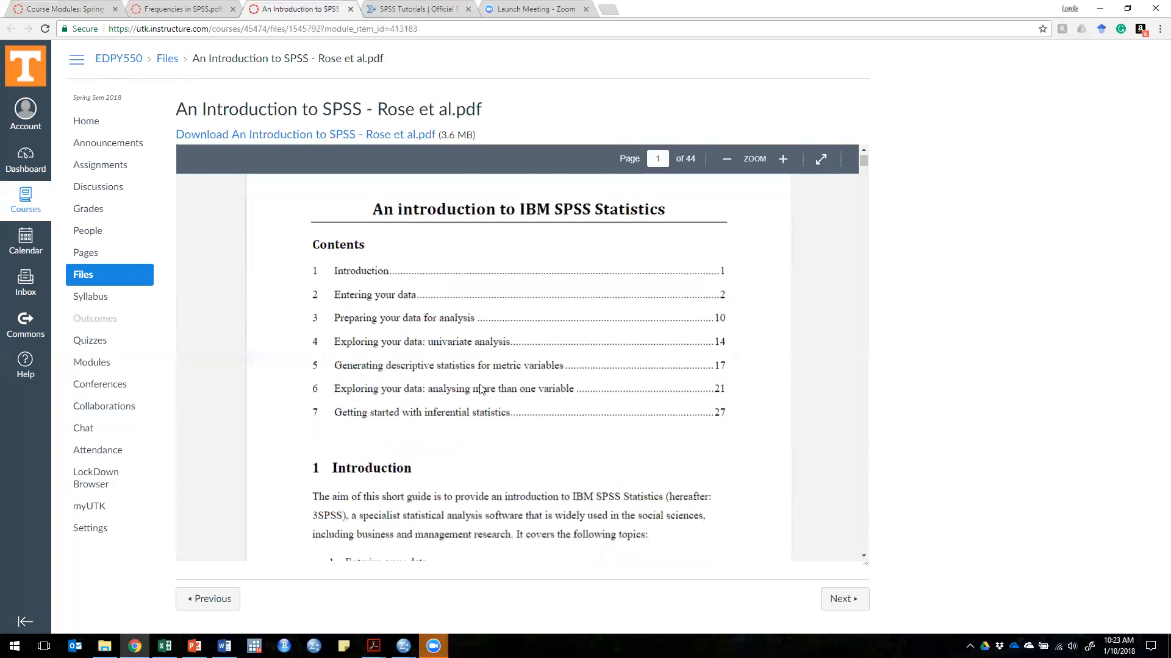
Step: Browse the SPSS Tutorials website and open its Basics tutorials for beginners
click(438, 8)
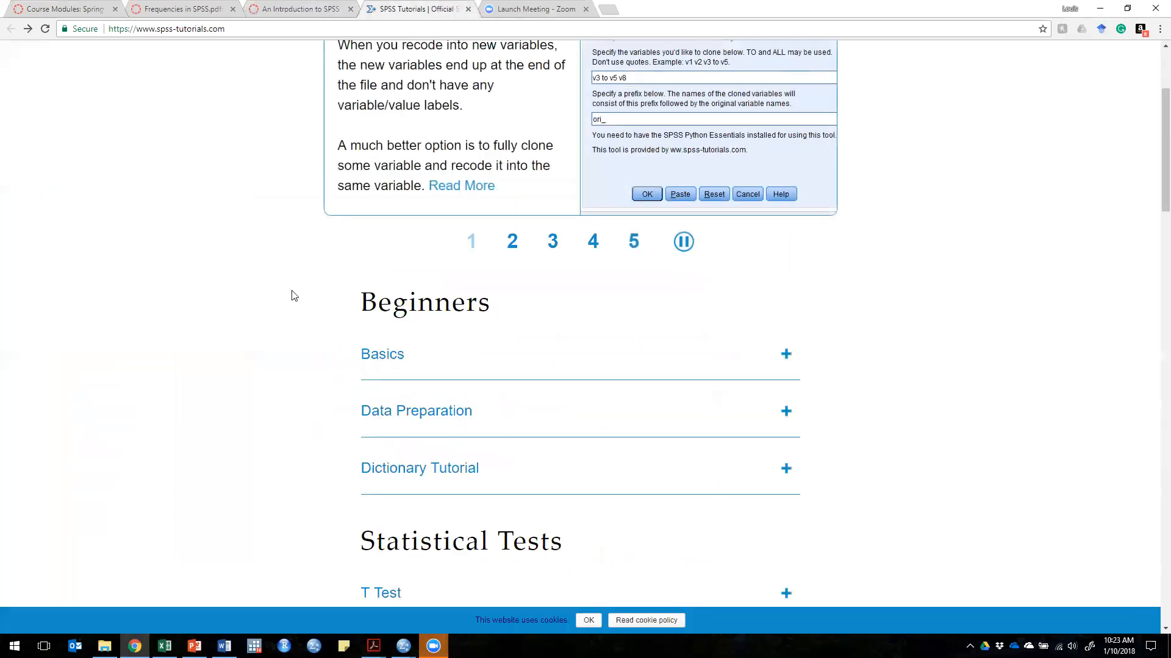
scroll(290, 290, up, 3)
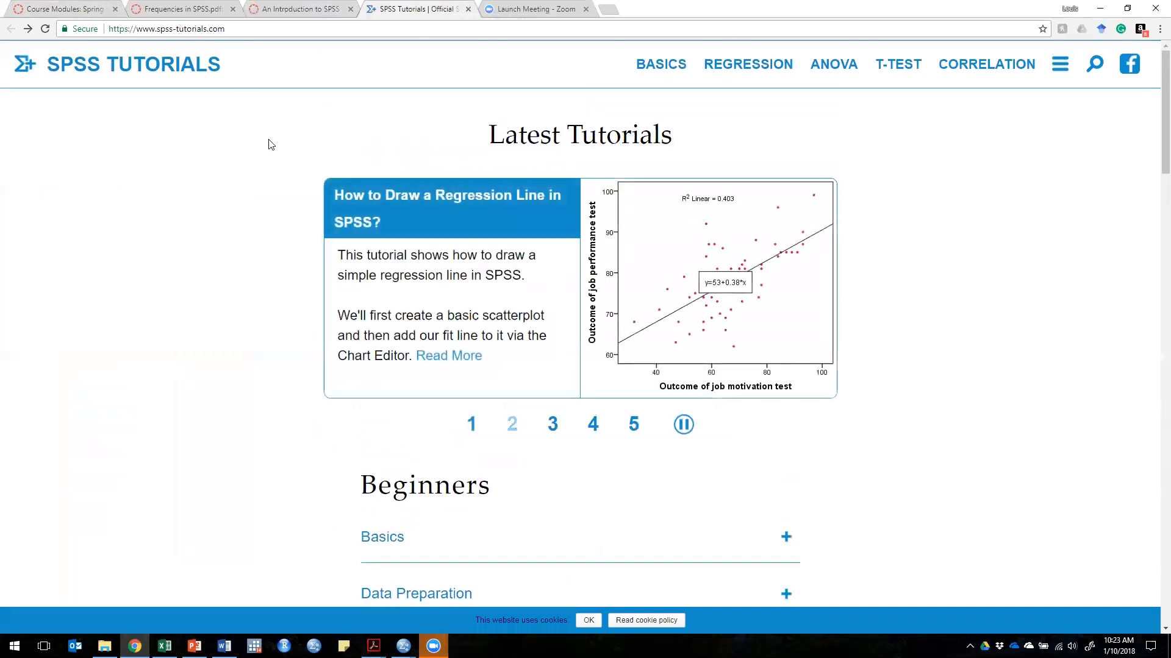
scroll(228, 342, down, 2)
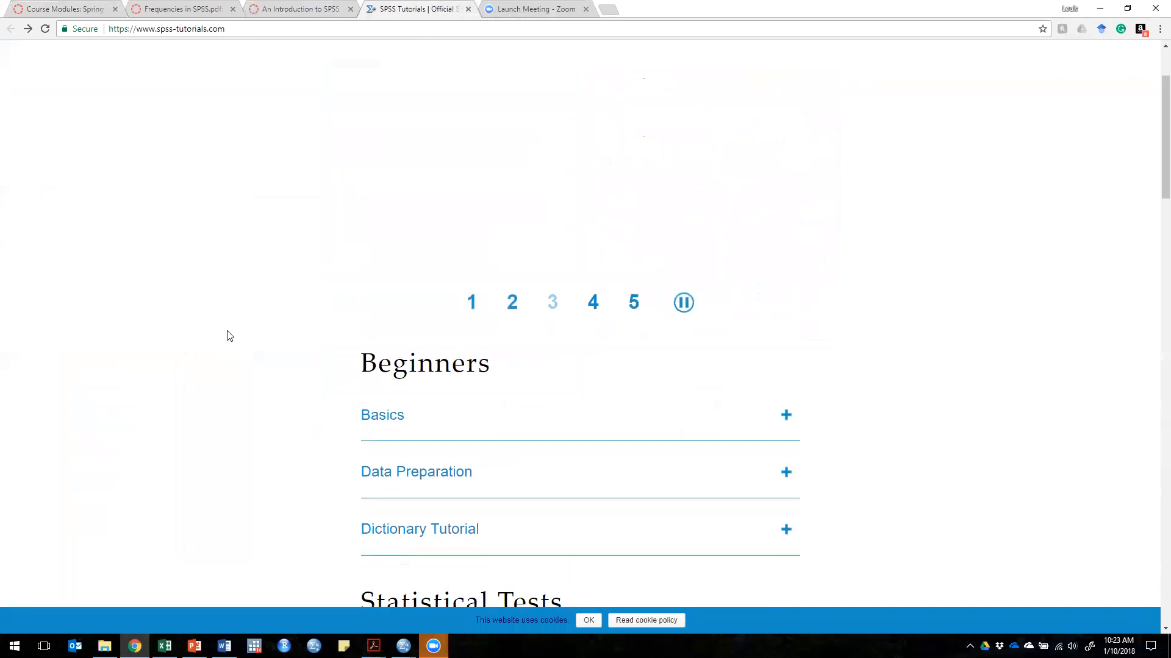
scroll(227, 336, down, 2)
click(384, 296)
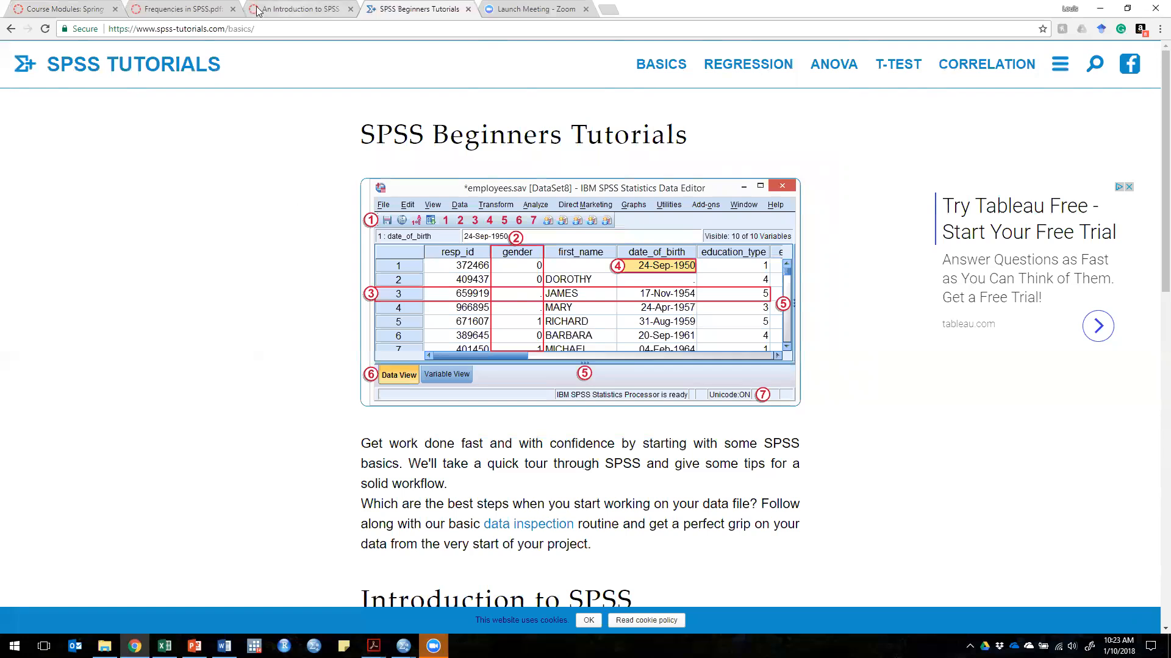
Step: Switch to the empty SPSS data editor and enter 72, 130 and 150 in the first three rows of the first column
click(81, 10)
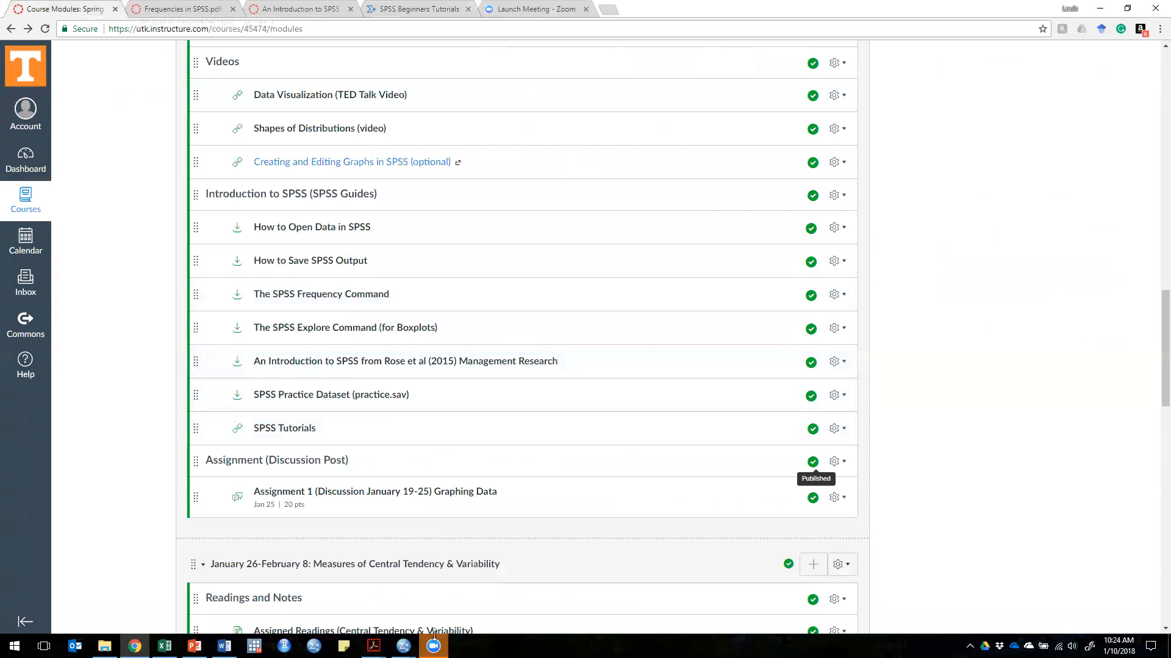
mouse_move(404, 646)
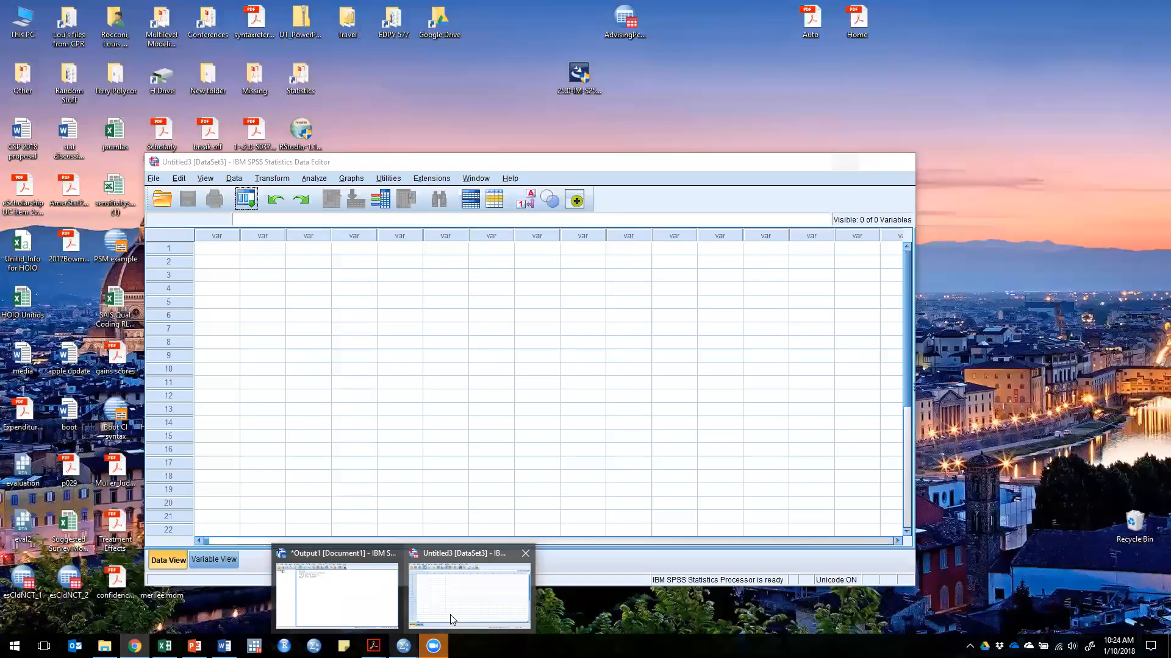
click(450, 615)
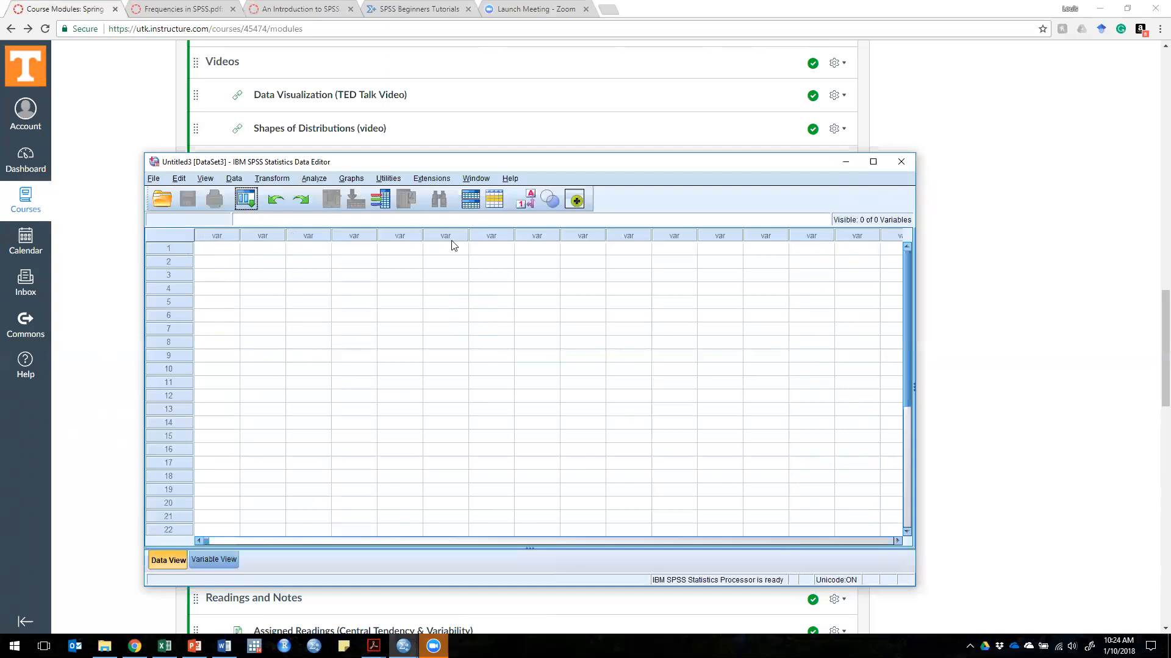
click(218, 252)
text(72)
key(Return)
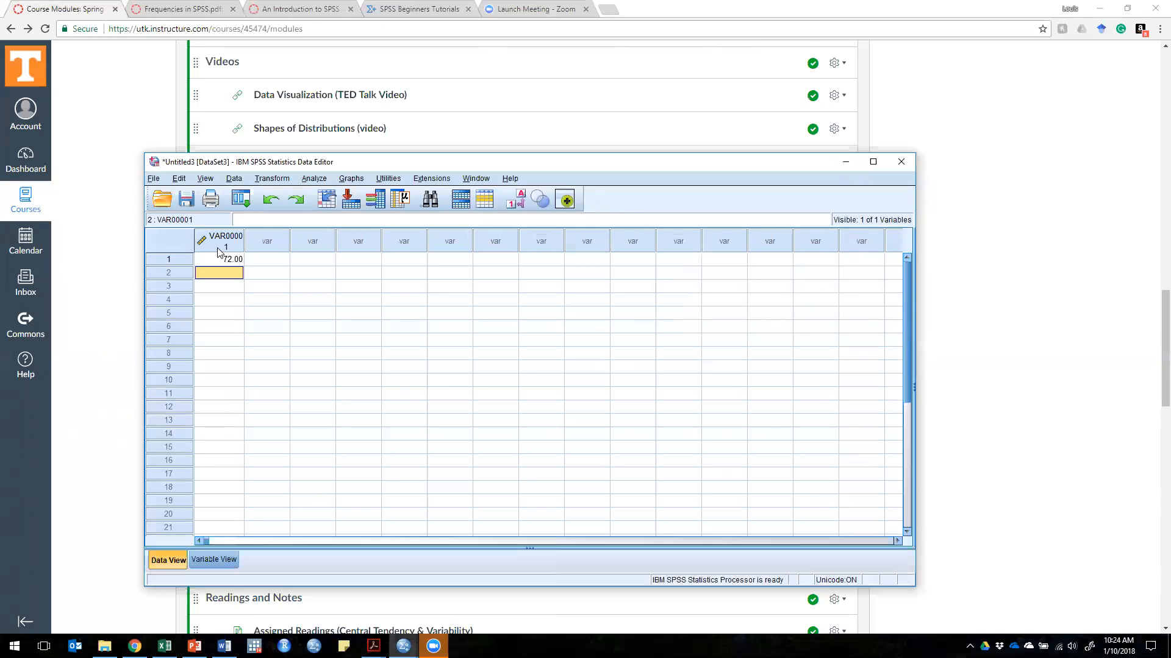
text(130)
key(Return)
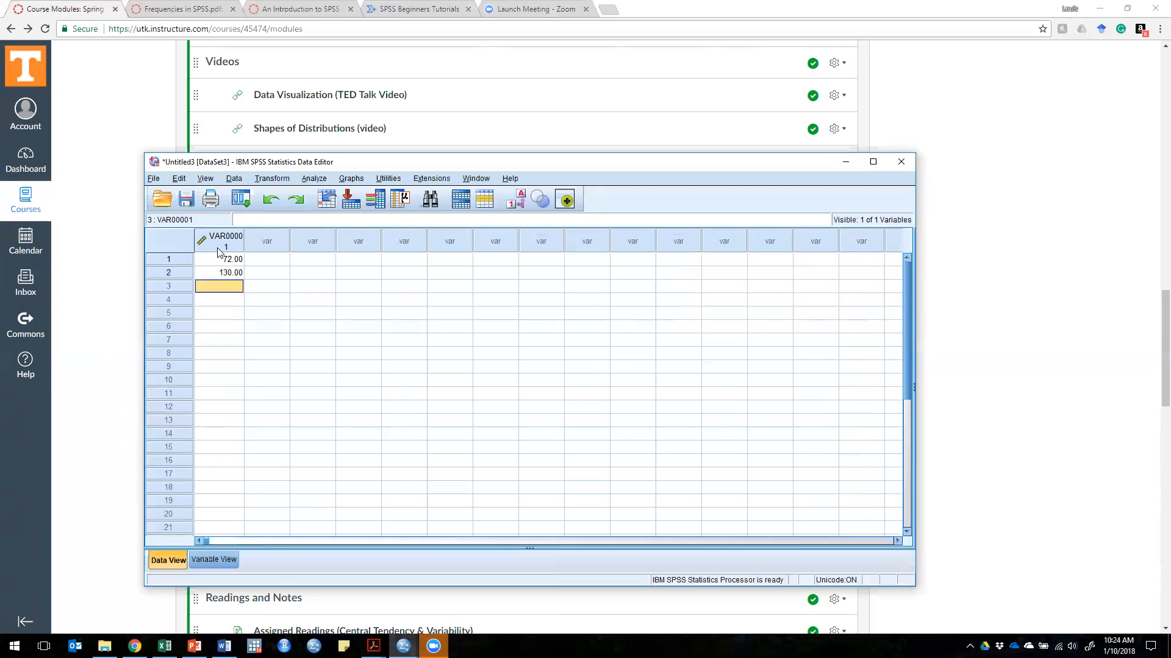
text(150)
key(Return)
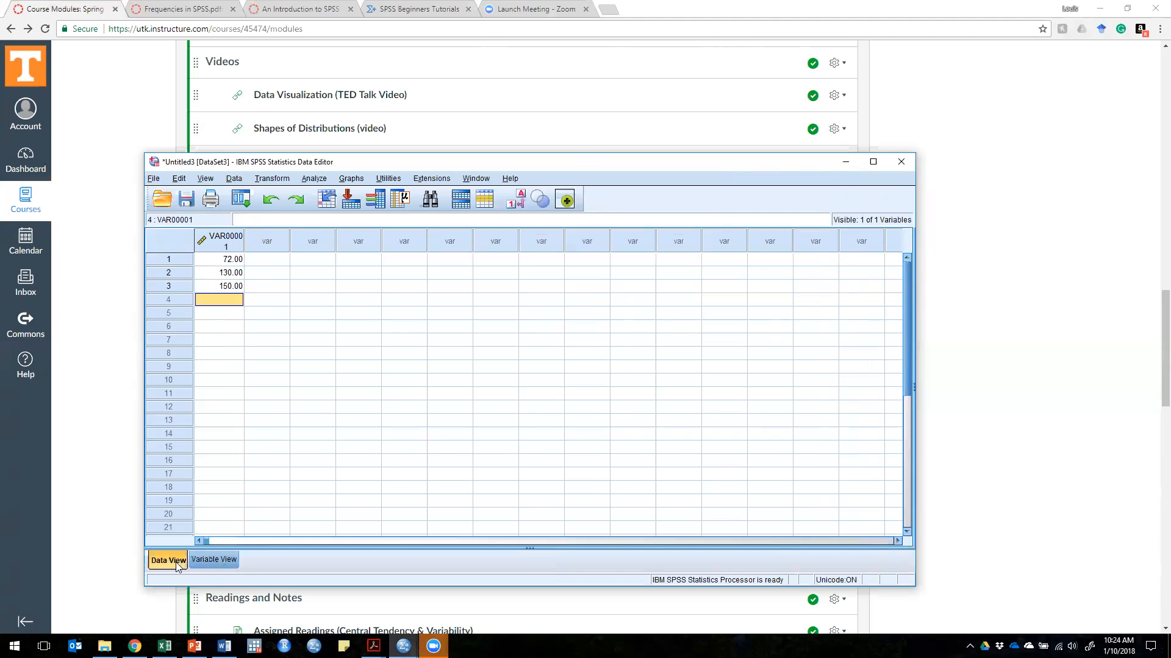
Step: Rename the first variable as weight in the variable definitions
click(222, 564)
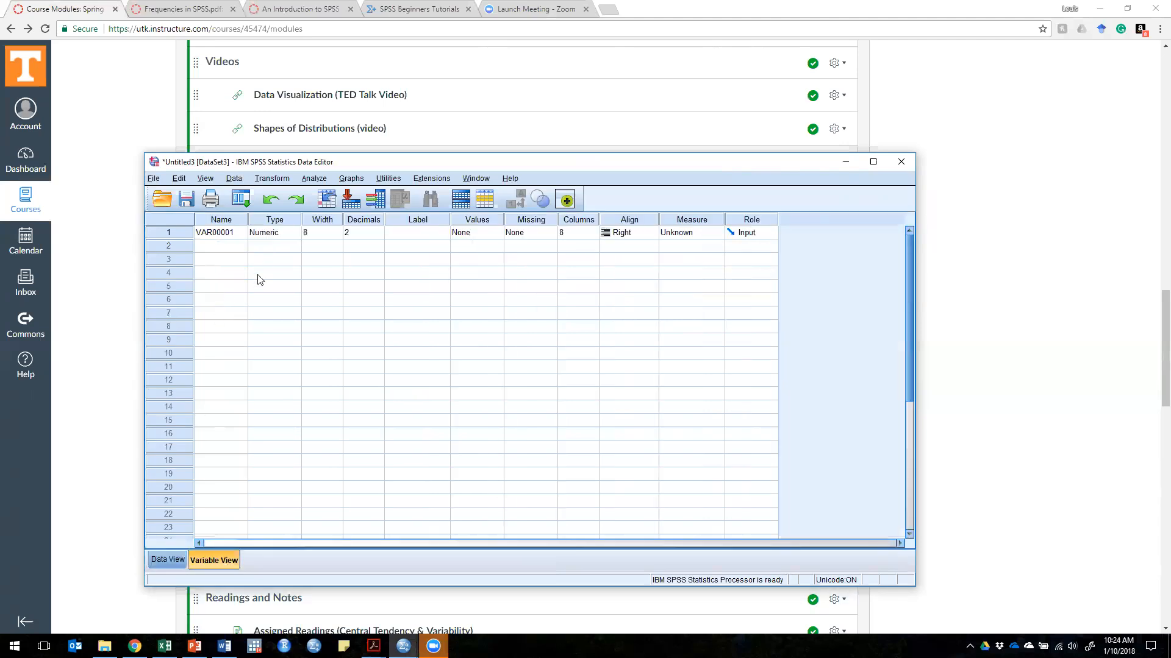
click(241, 235)
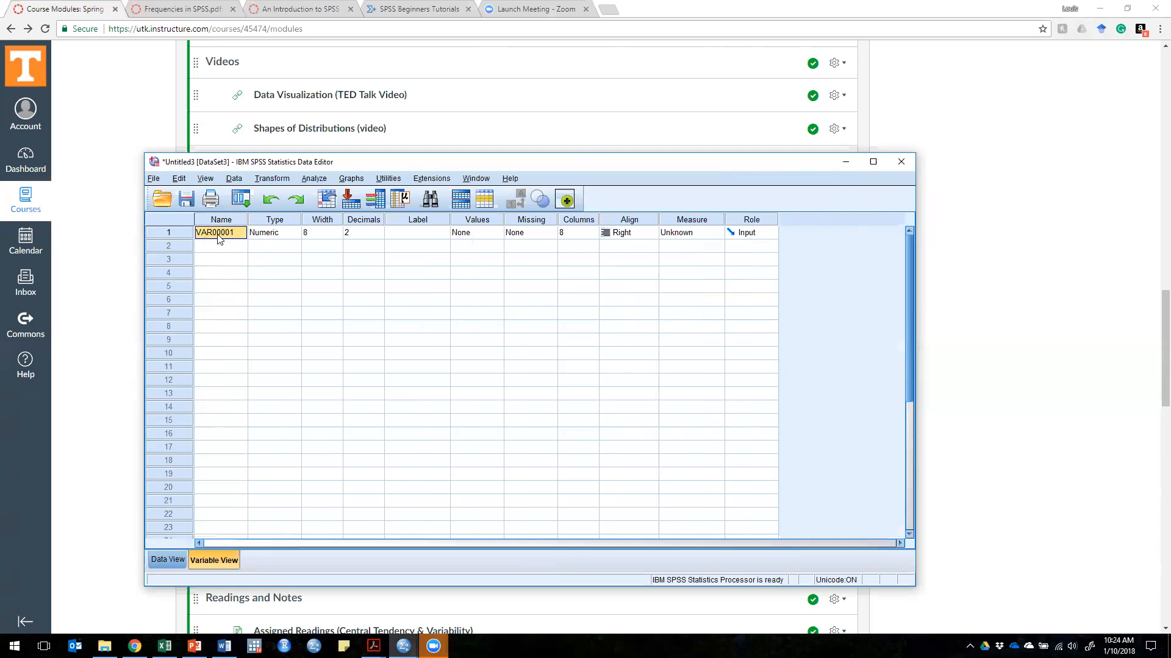
double_click(238, 233)
double_click(228, 233)
key(BackSpace)
text(weight)
key(Return)
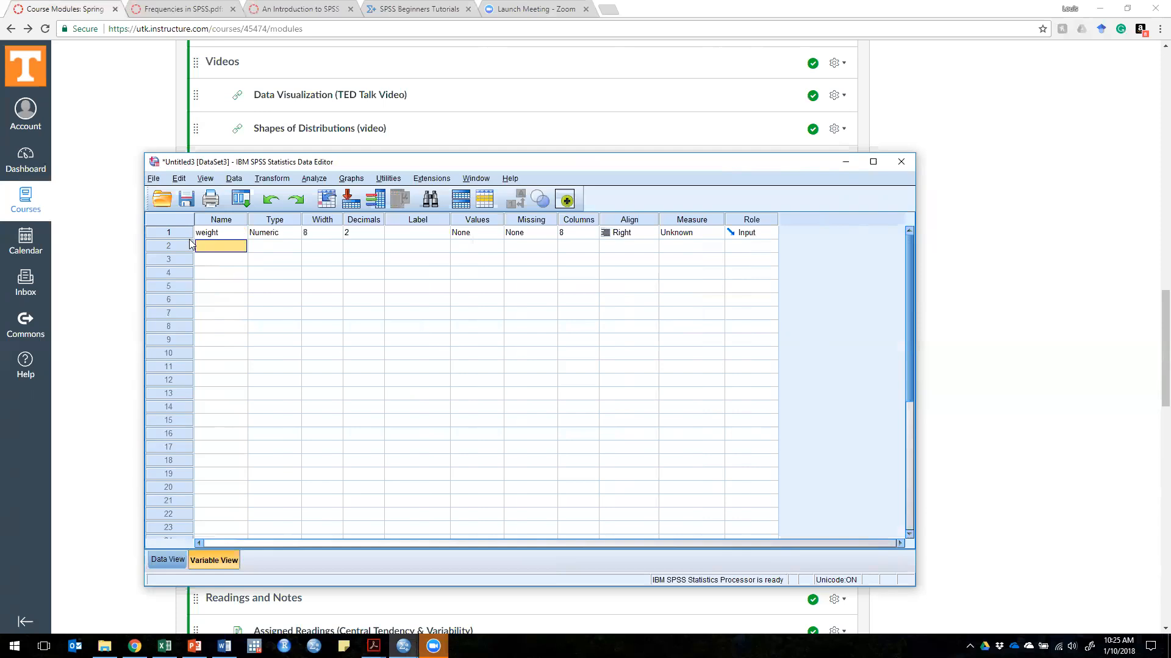
Step: Examine the variable type options for weight, trying String and keeping Numeric
click(216, 234)
click(274, 235)
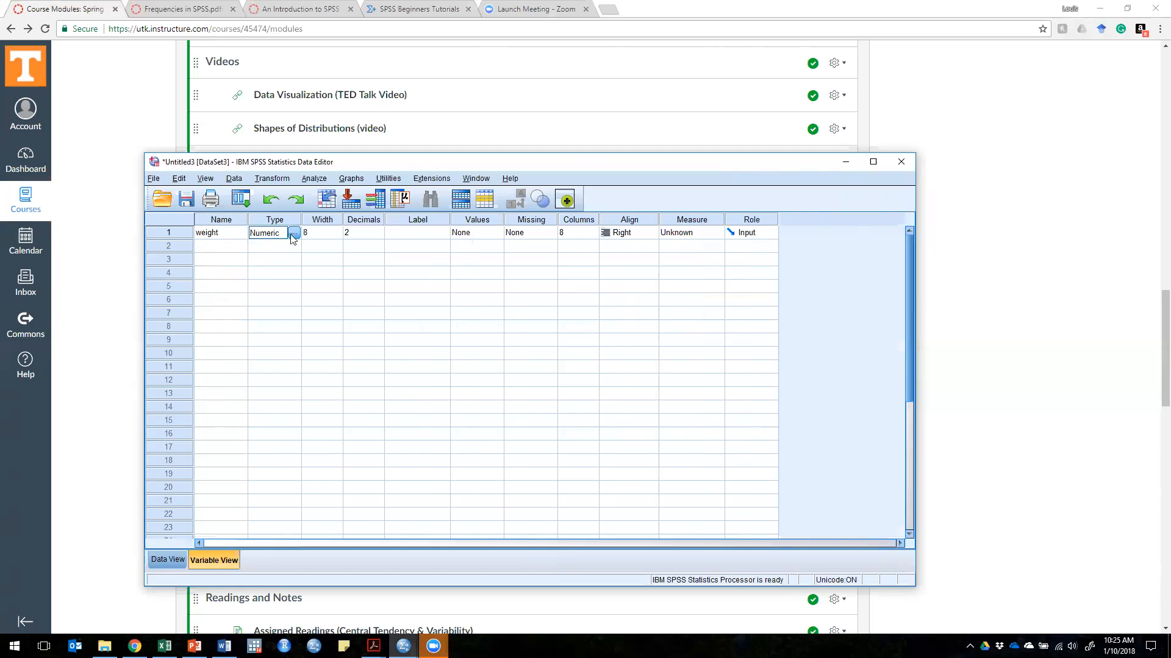
click(293, 233)
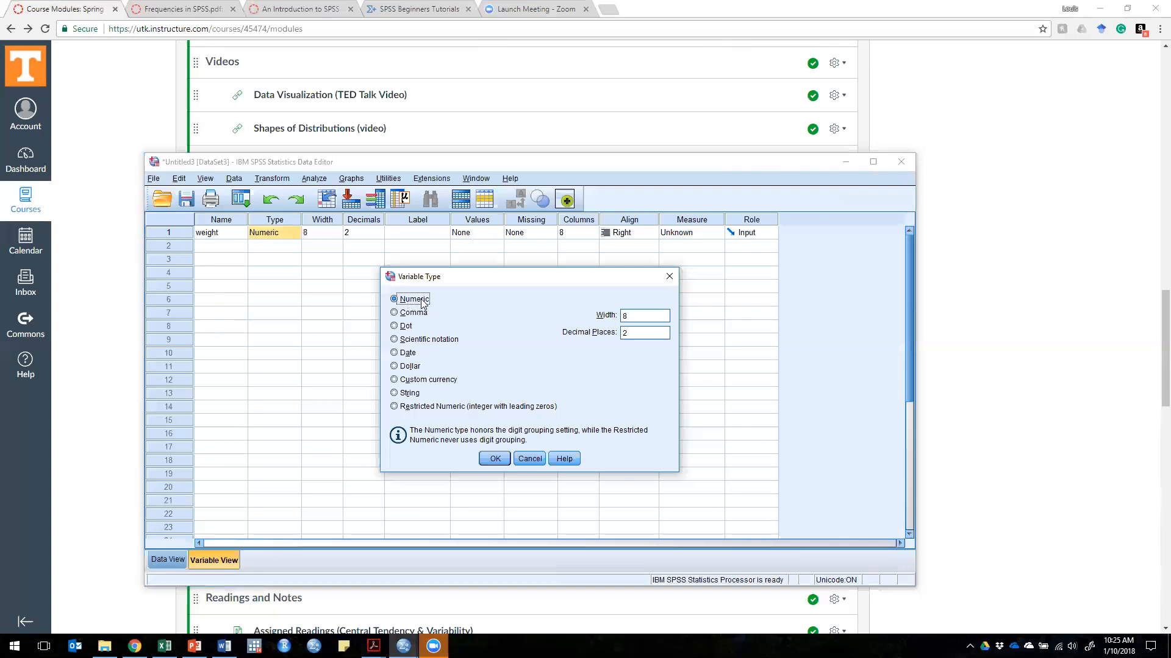
click(409, 395)
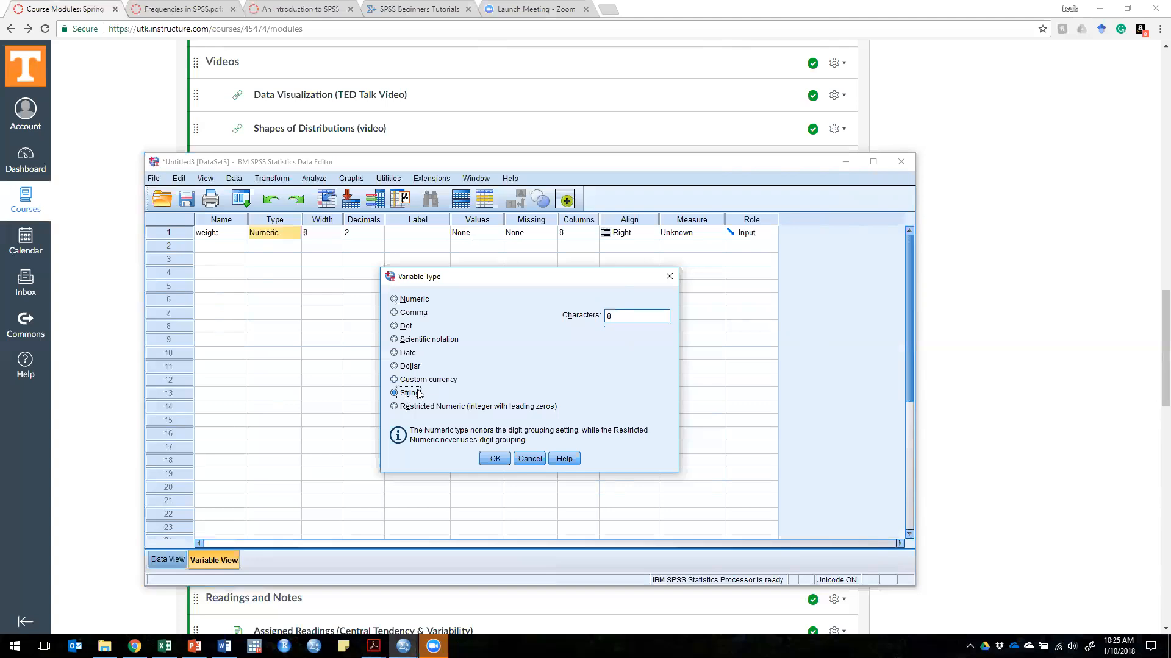
click(410, 299)
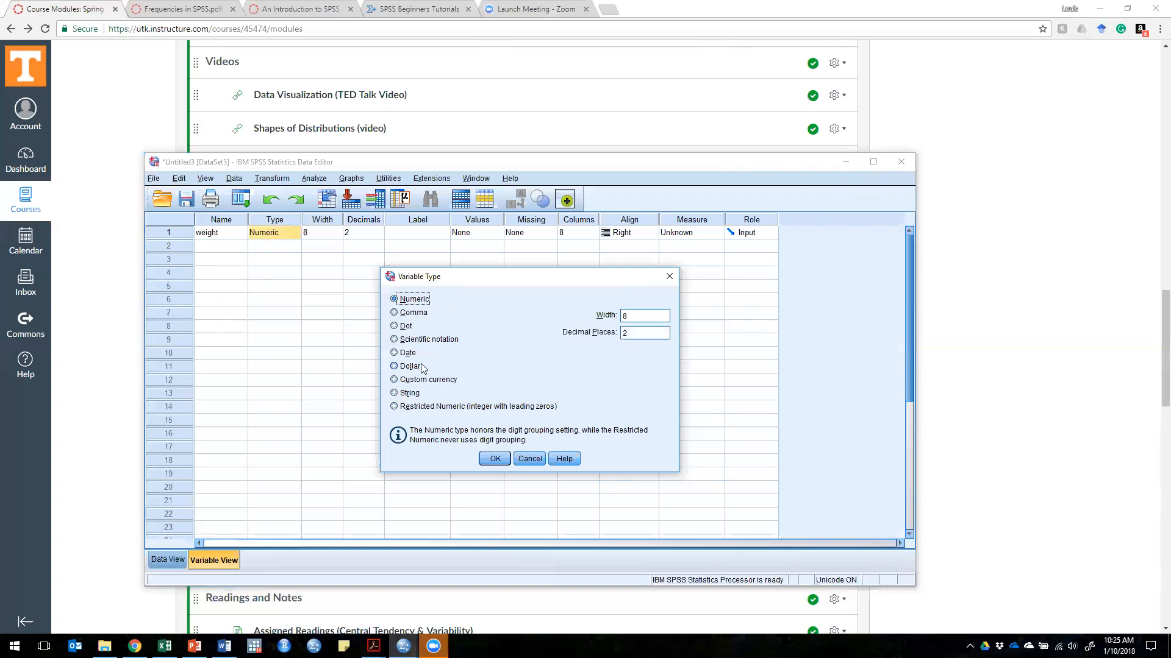
click(495, 459)
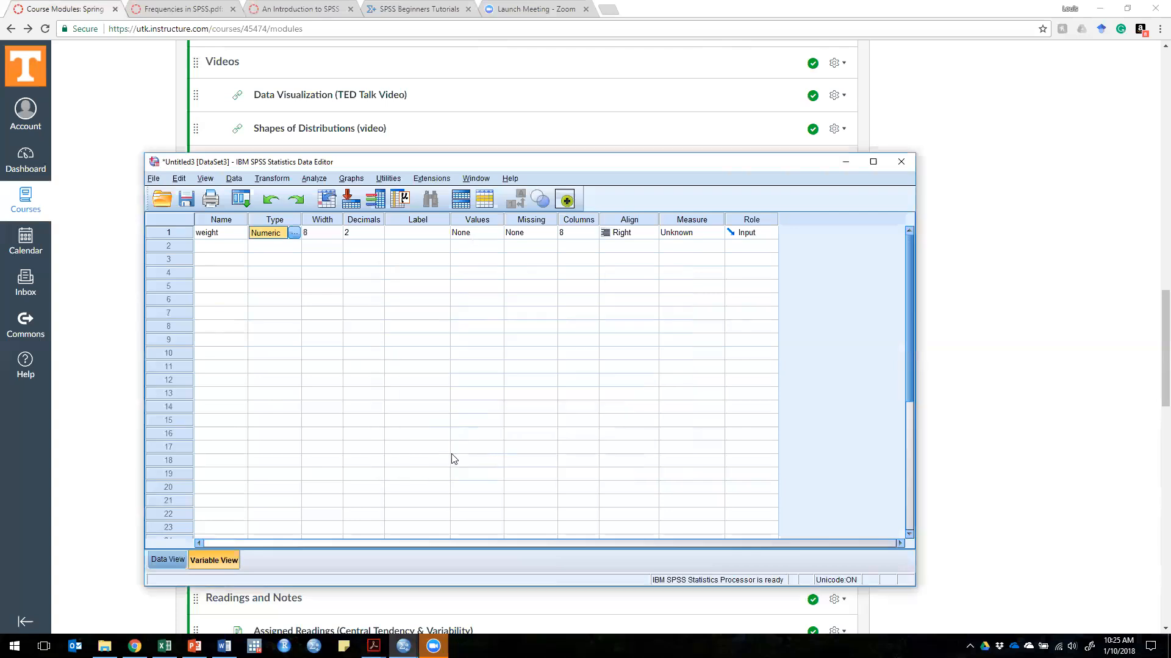
Step: Set the decimals of the weight variable to 0 and check how its data values are displayed
click(355, 235)
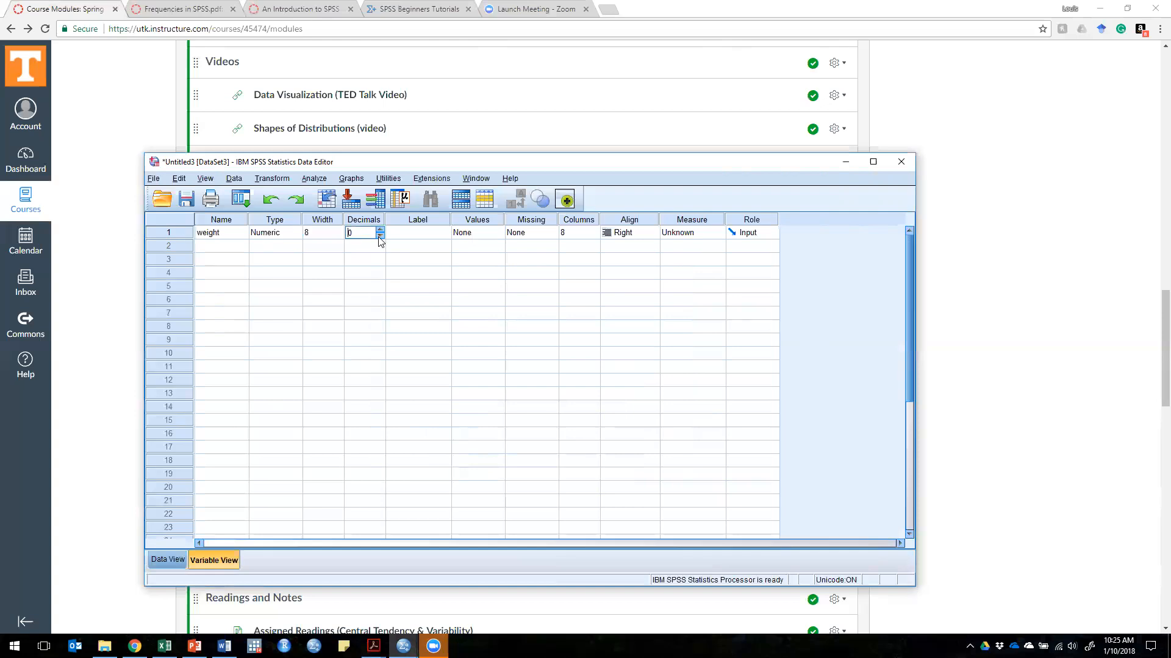
click(181, 561)
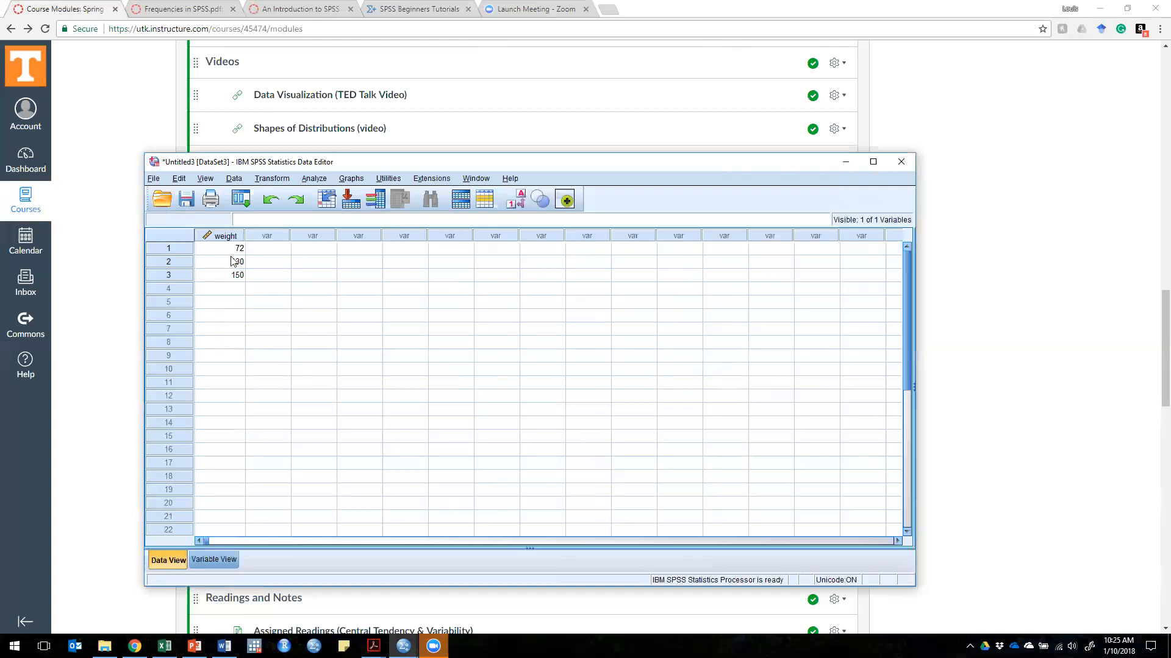
click(231, 560)
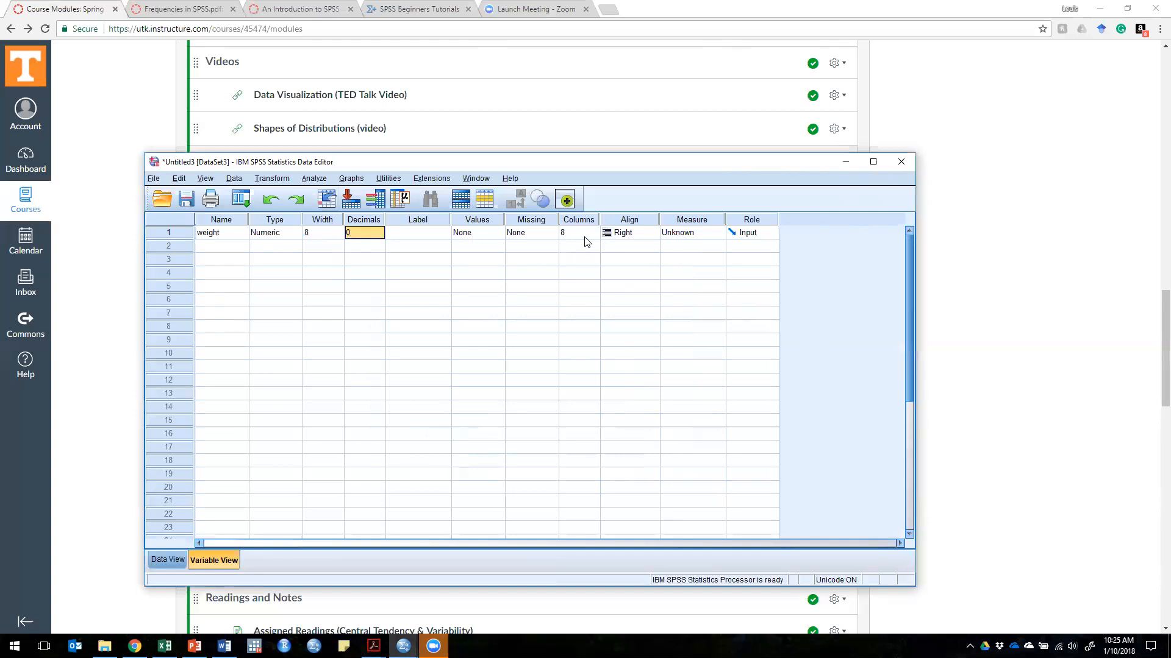
click(176, 564)
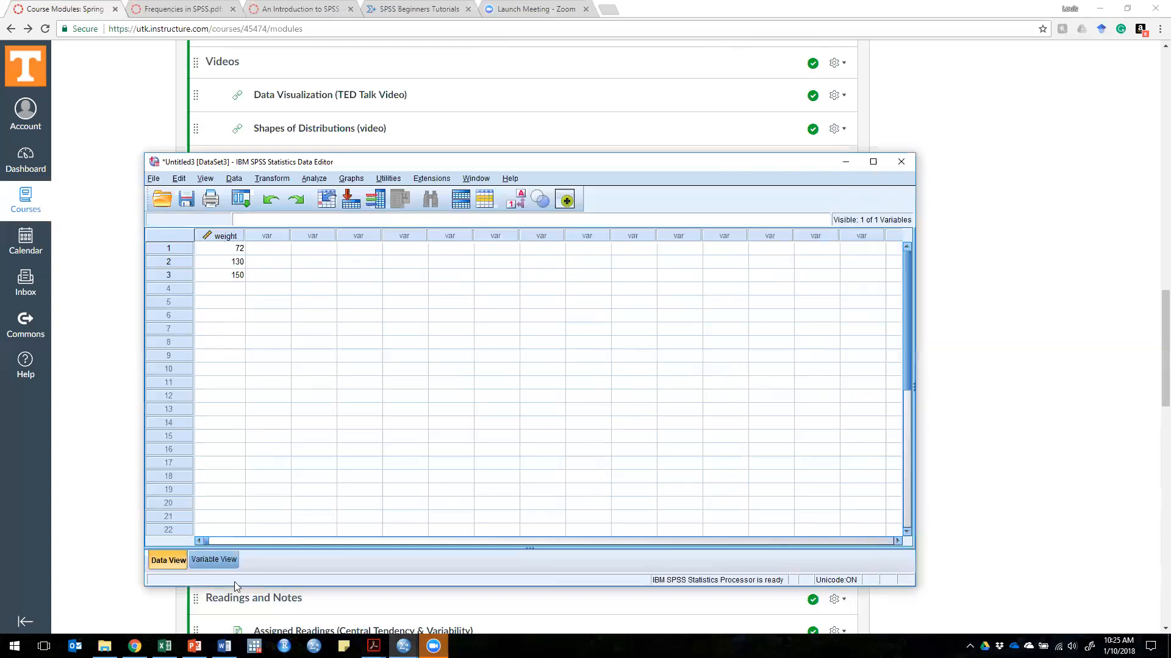
Step: Label the weight variable "Weight of people in our sample" and widen the Label column to fit the full text
click(217, 564)
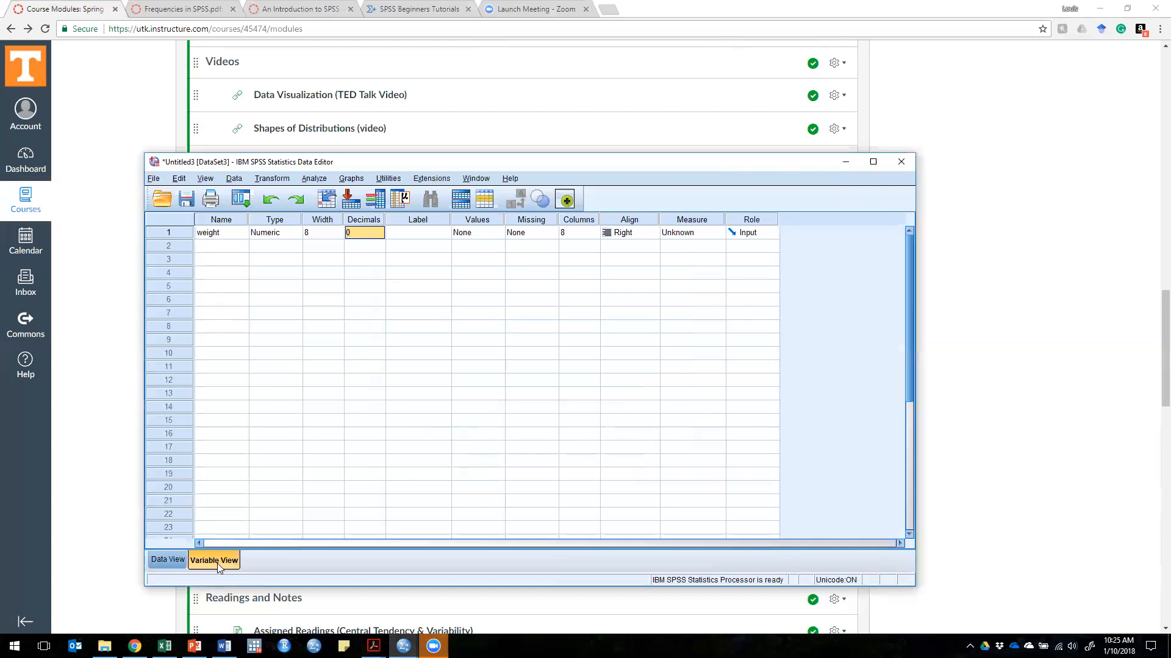
click(400, 236)
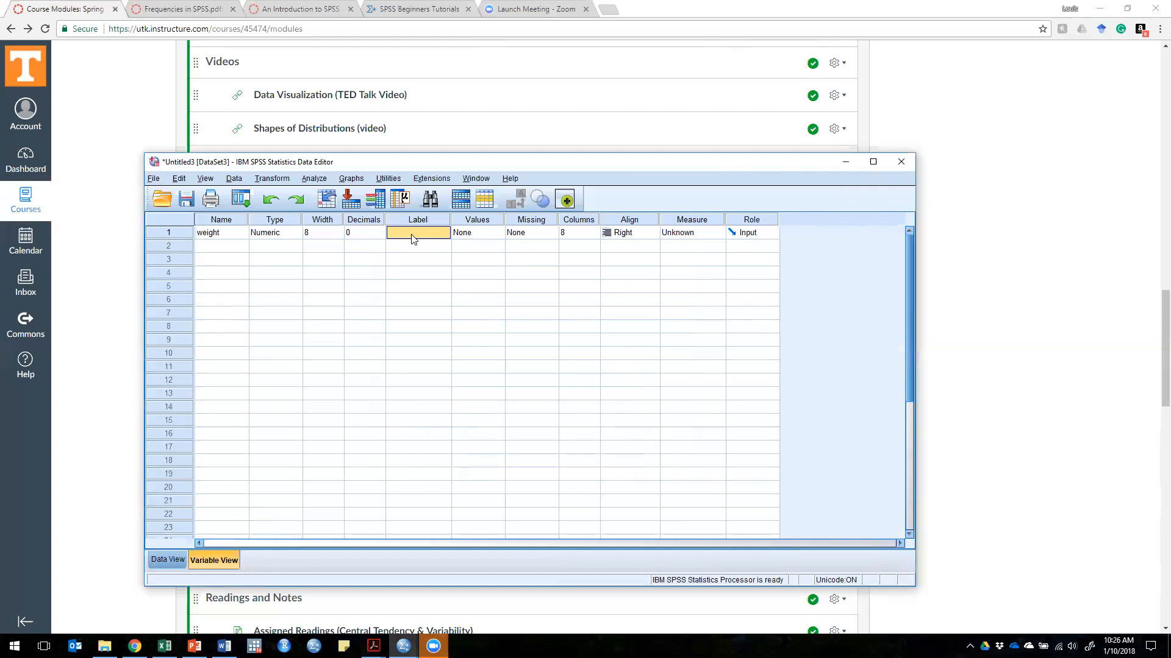
text(W)
text(eight of people in our samp)
text(le in our sample)
key(Return)
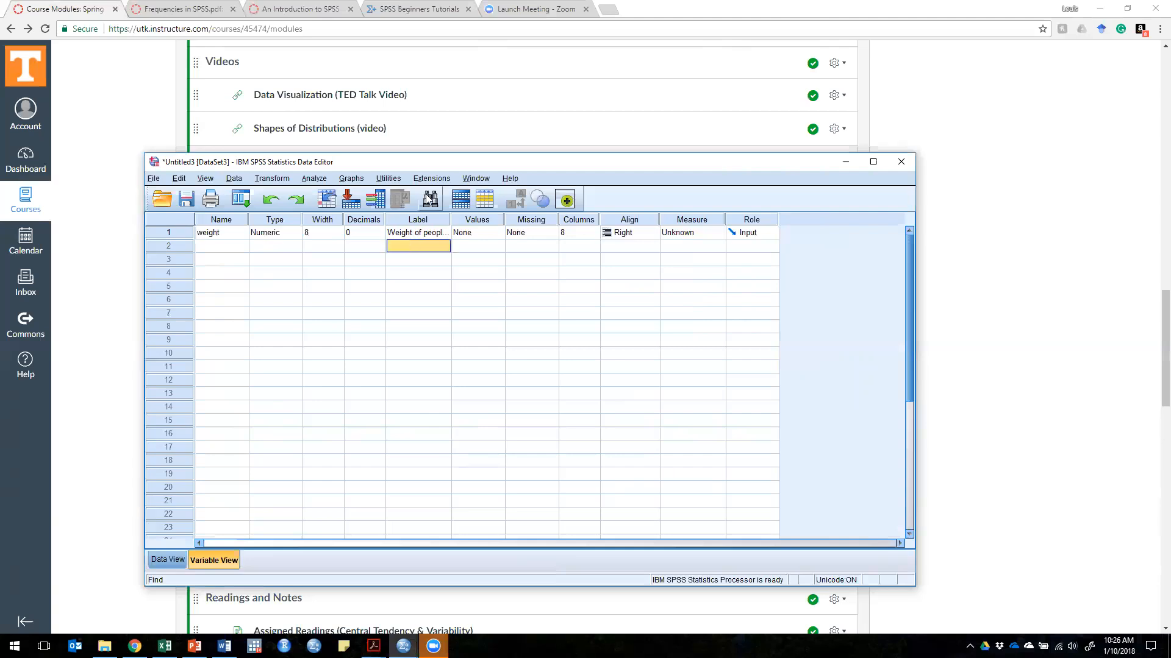
click(420, 230)
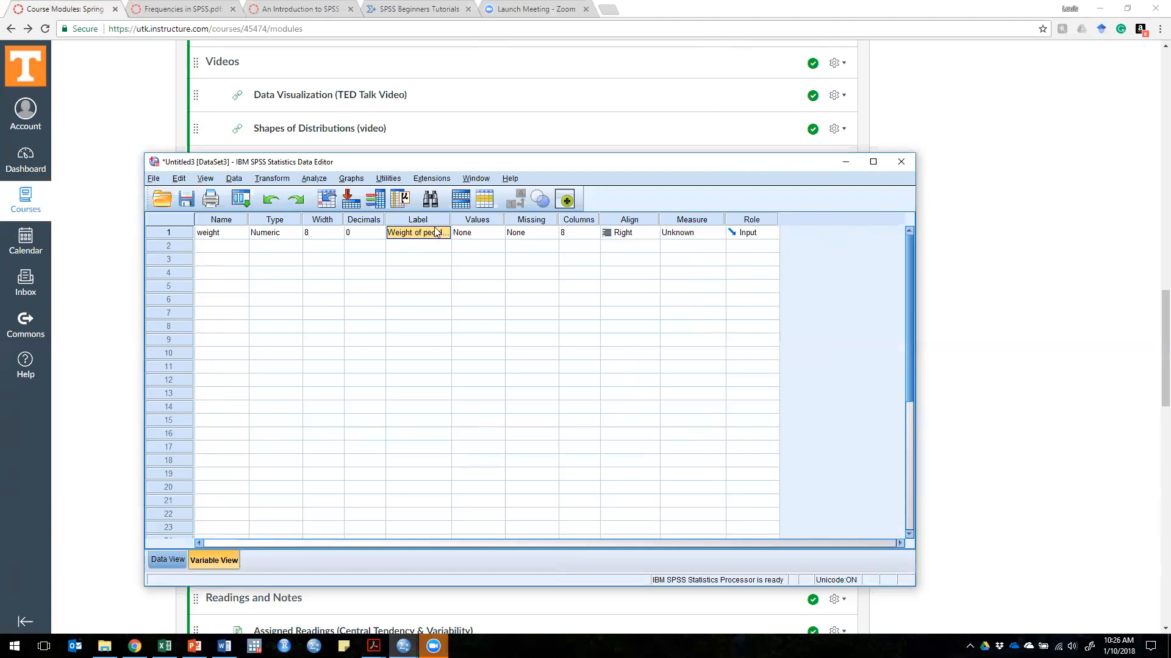
drag(450, 217, 525, 218)
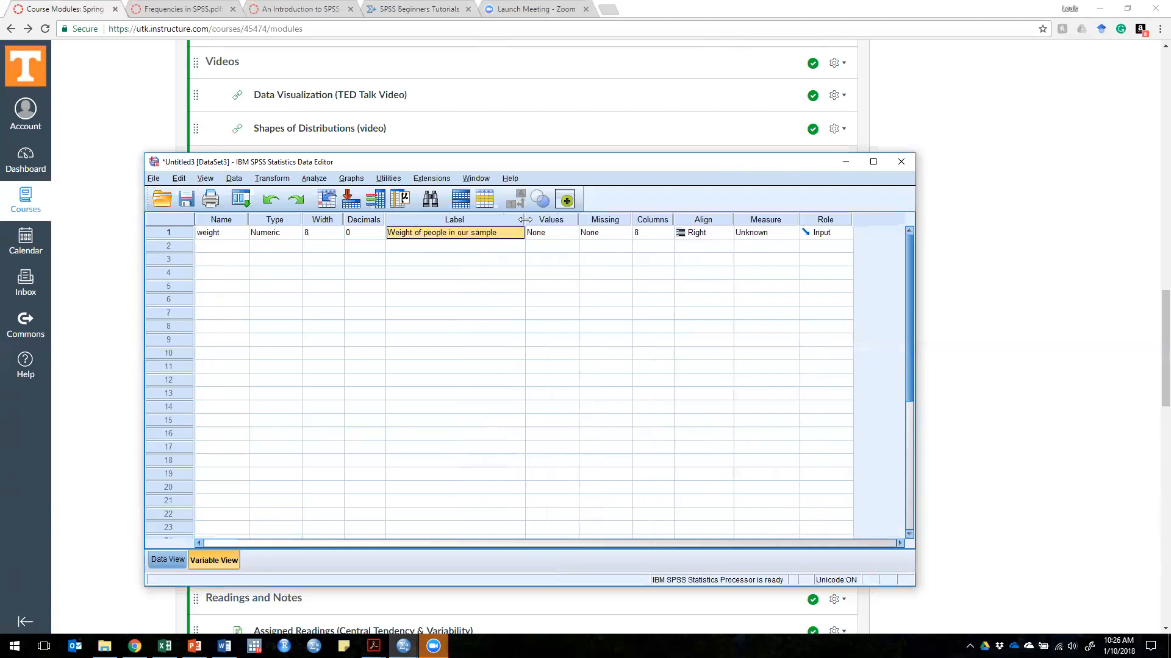
click(213, 238)
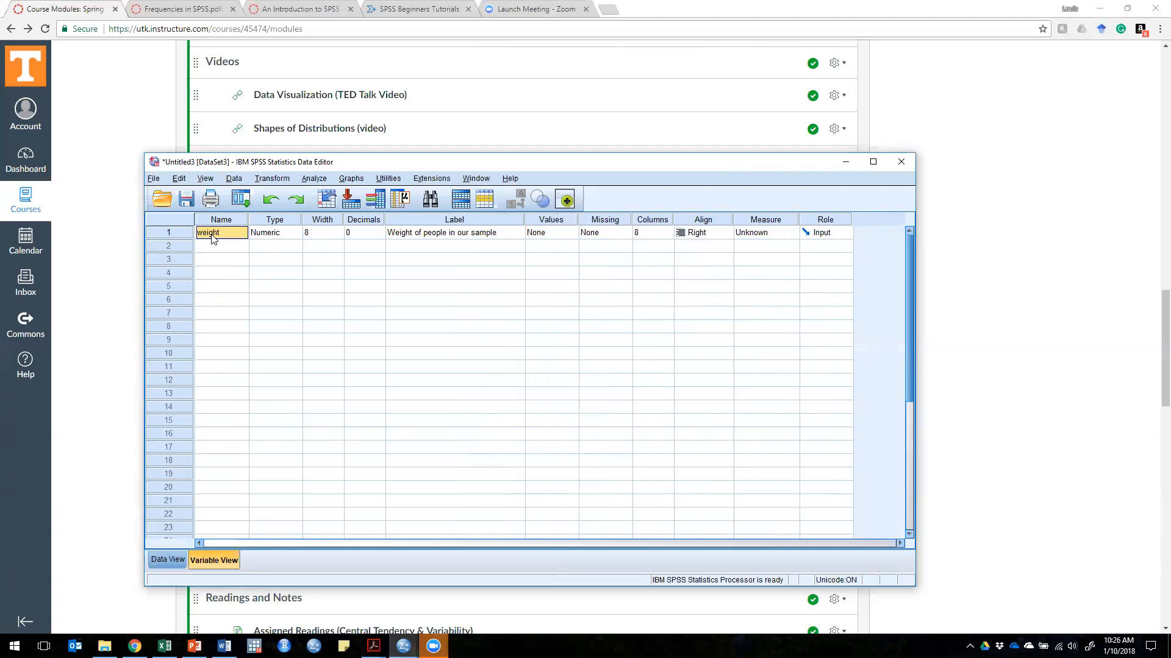
Step: Examine the value label settings of the weight variable and leave them without any labels
click(463, 238)
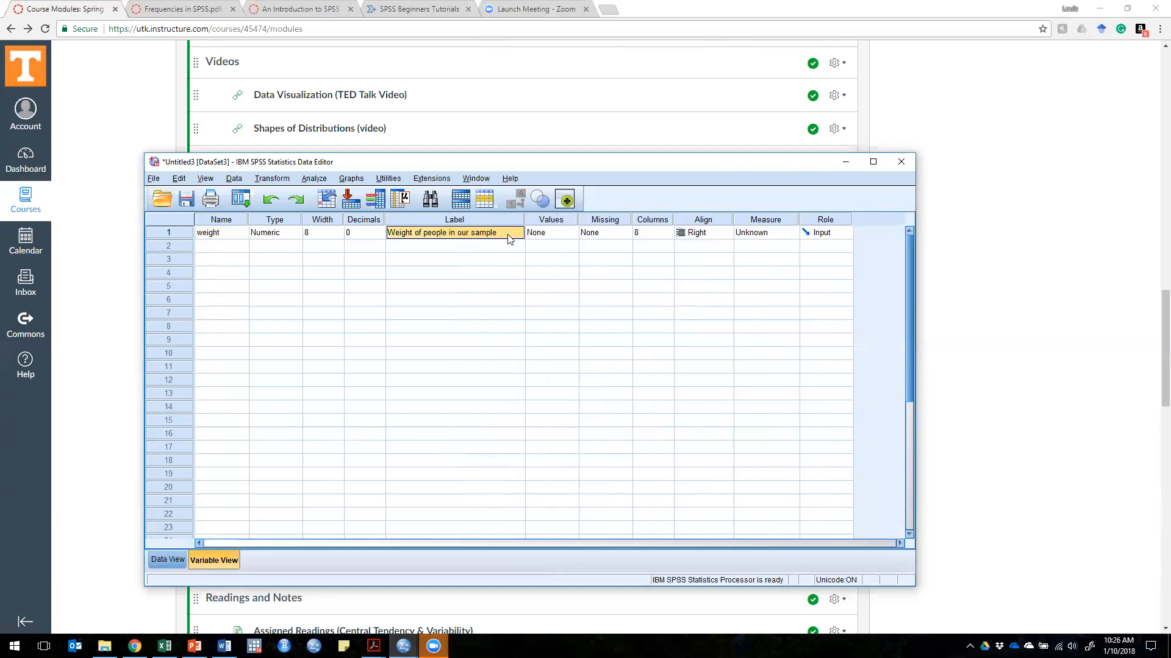
click(573, 234)
click(575, 233)
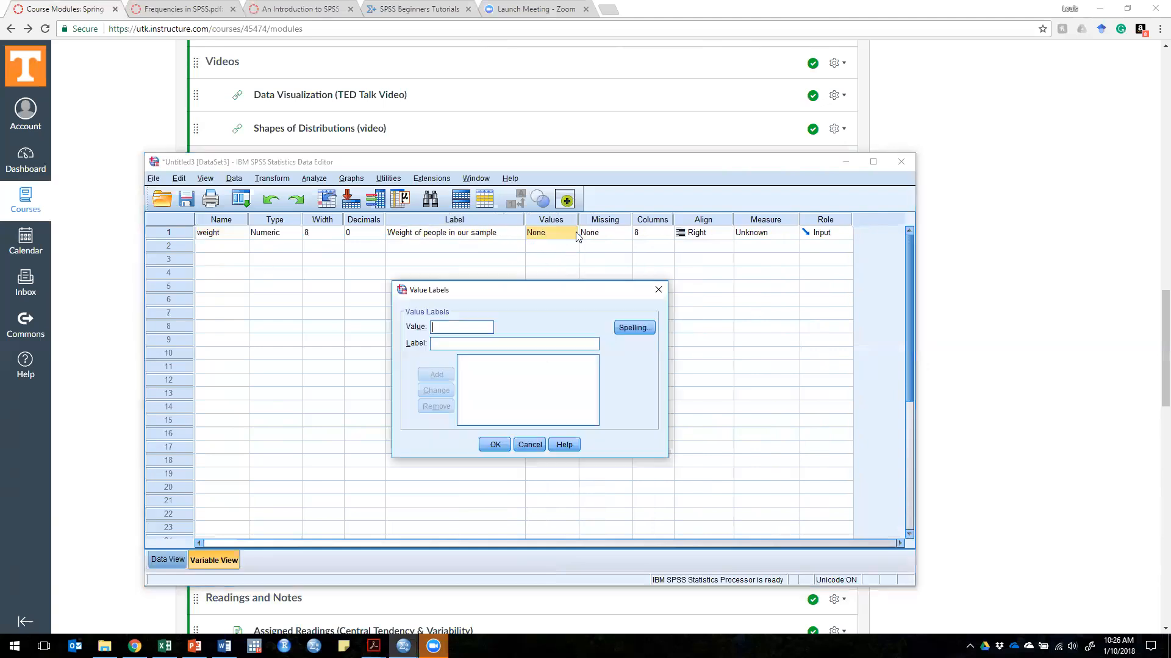
click(530, 445)
Step: Define -9 as a discrete missing value for the weight variable
click(614, 234)
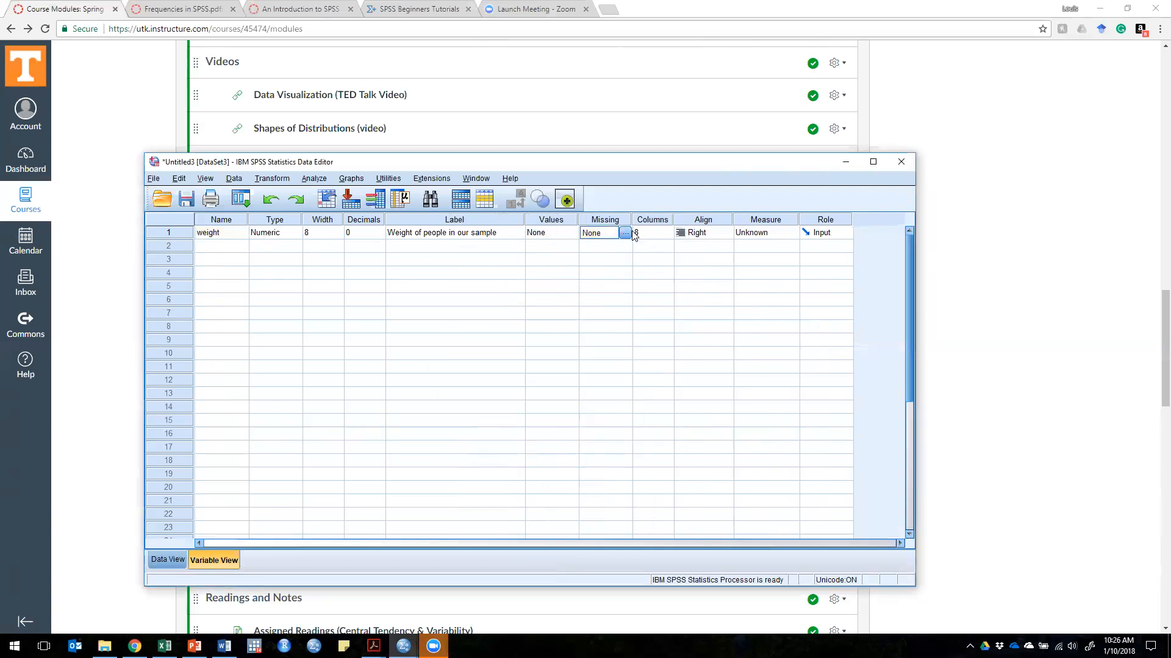
click(627, 235)
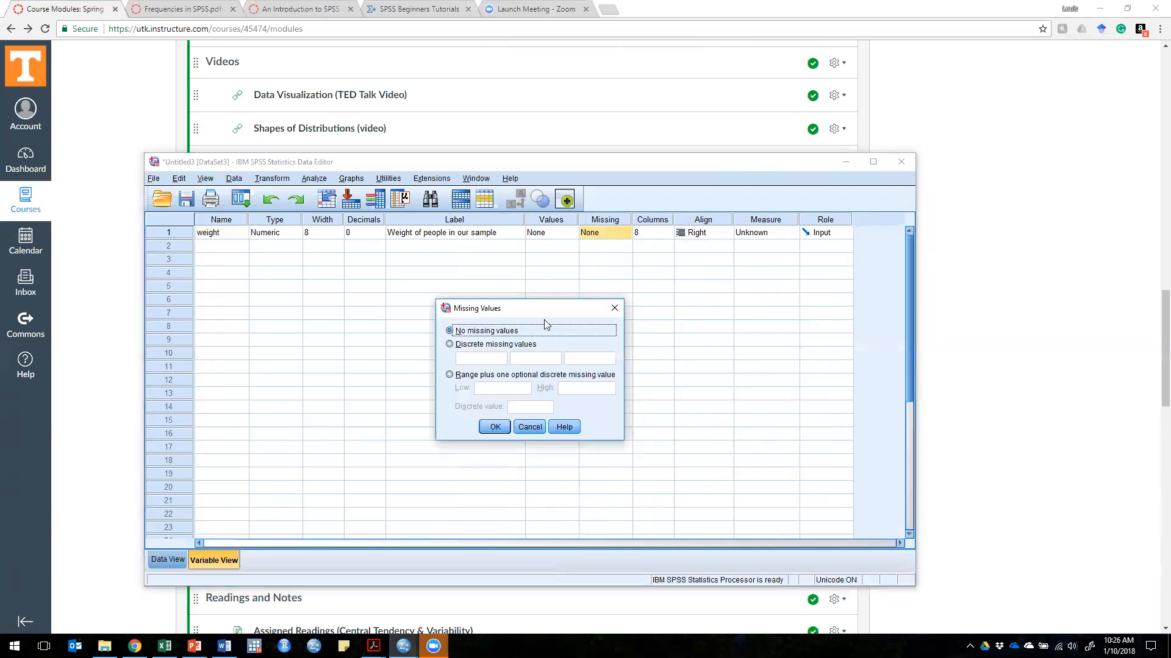
click(464, 349)
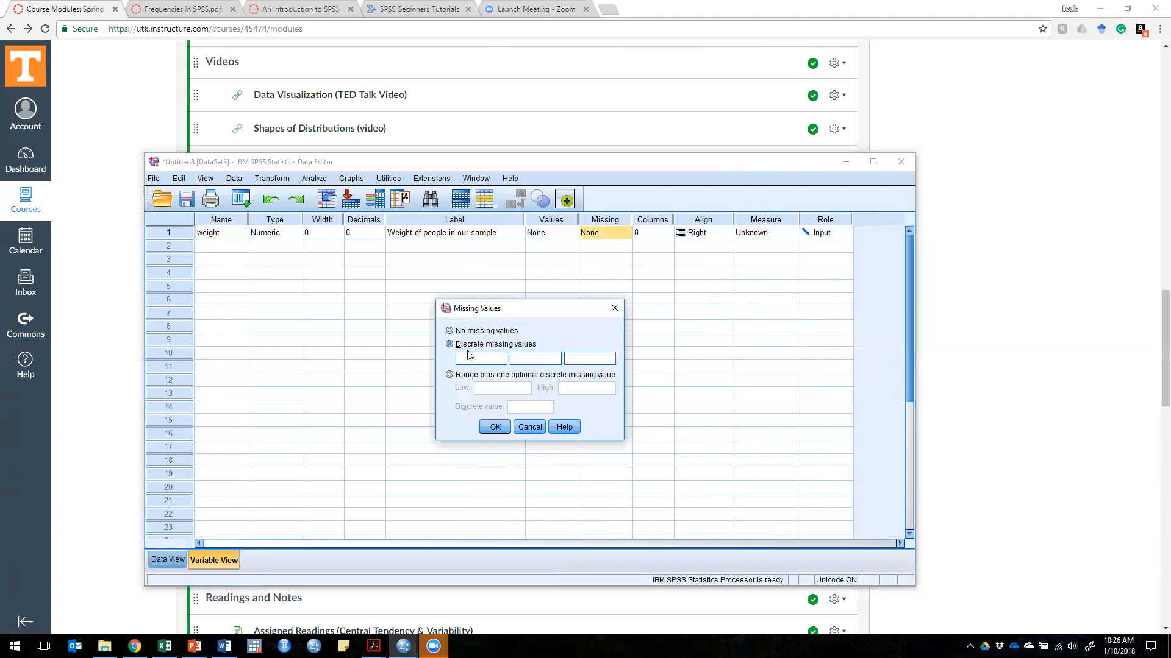
click(495, 426)
click(495, 424)
click(611, 235)
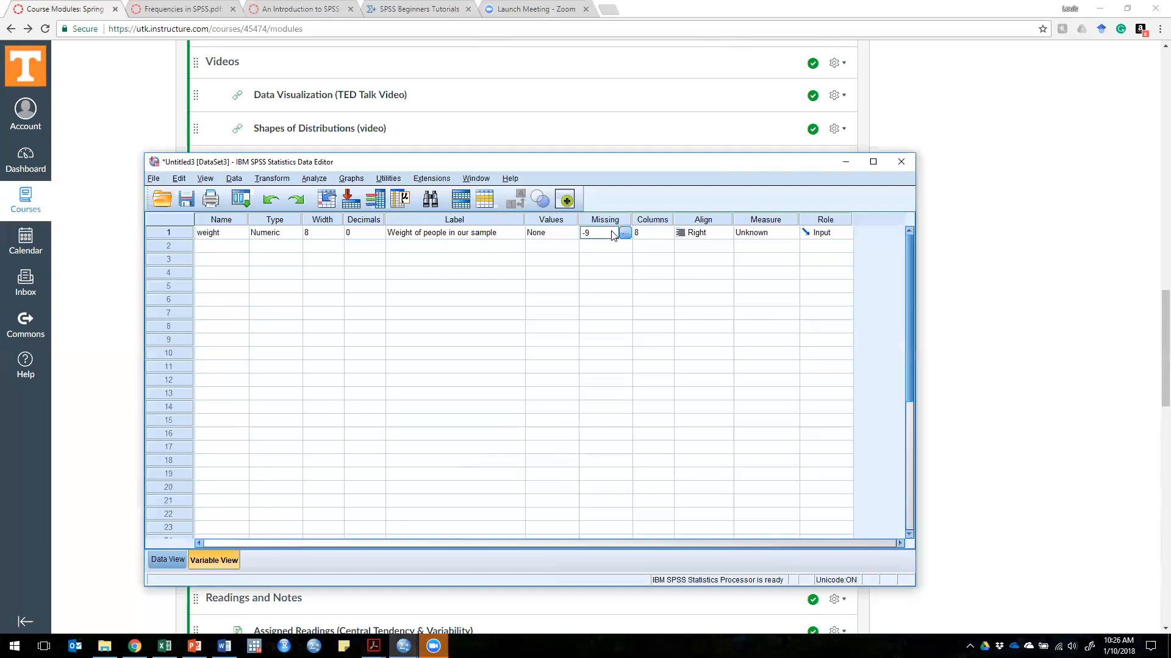
Step: Set the measurement level of the weight variable to Scale and return to the data values
click(786, 233)
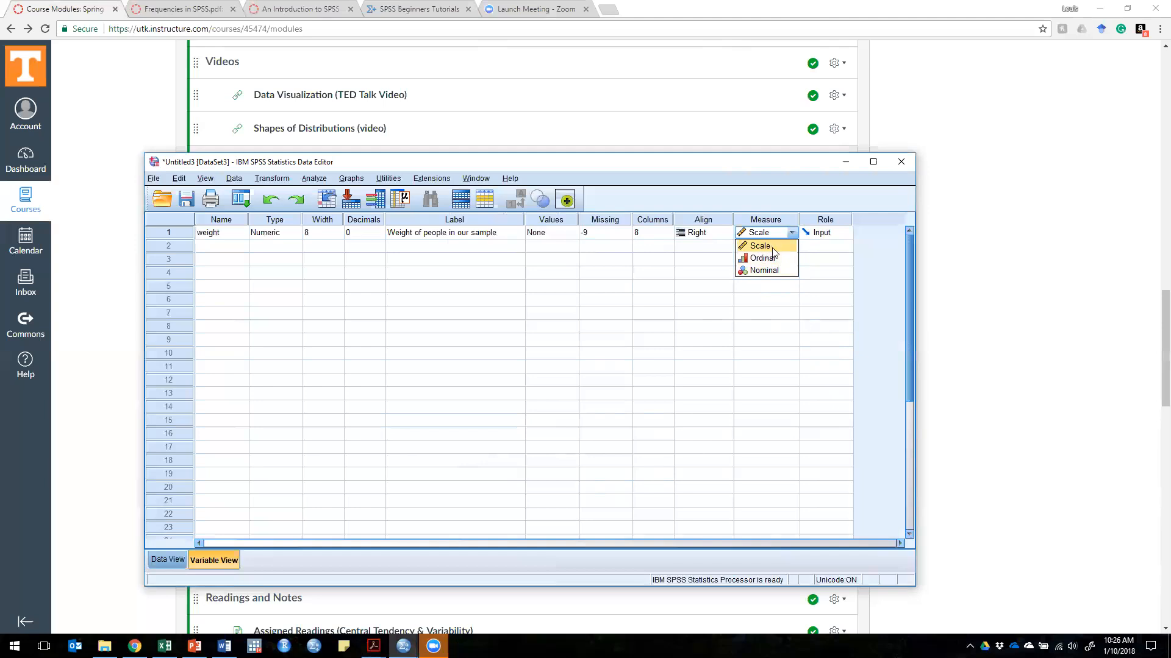
click(772, 250)
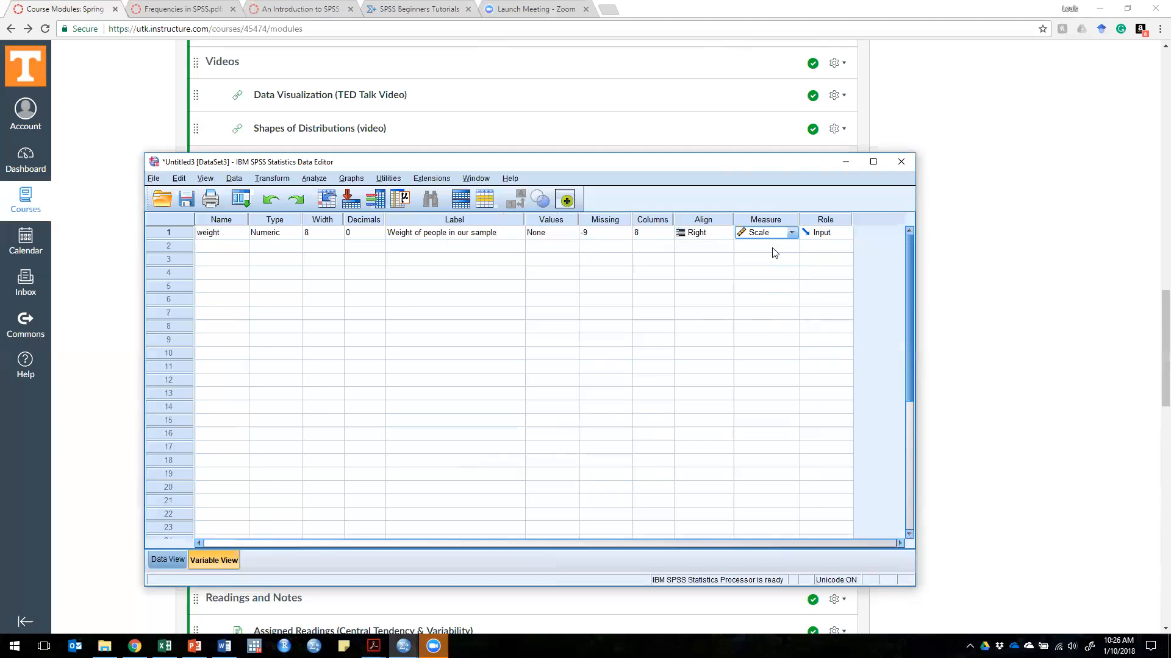
click(212, 247)
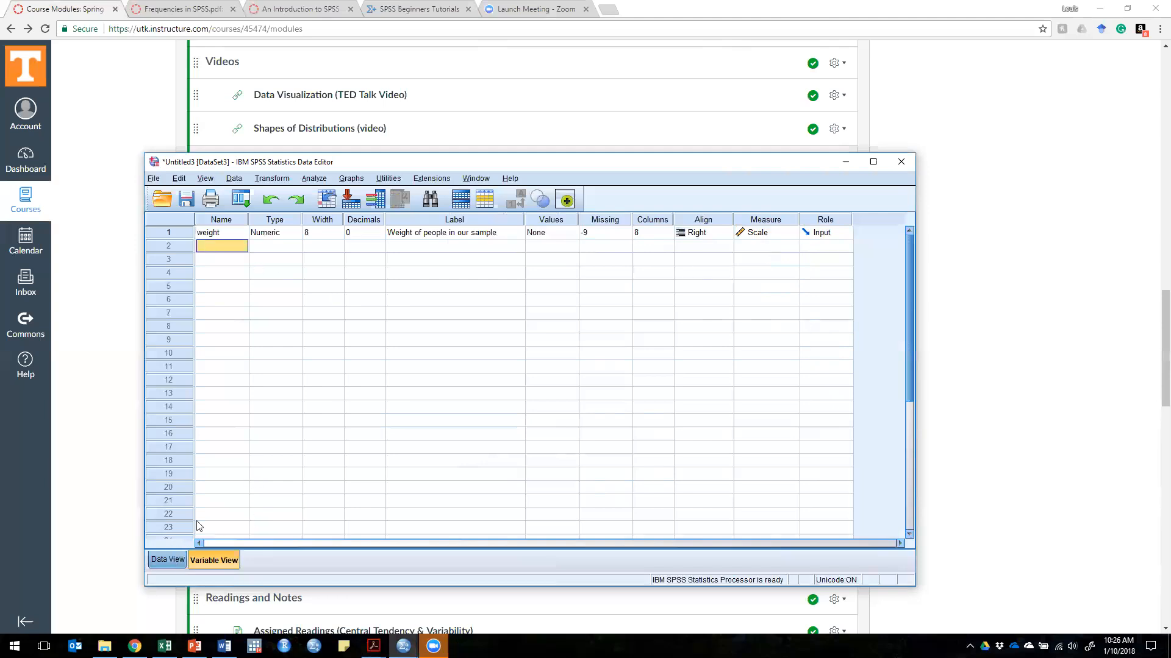
click(174, 557)
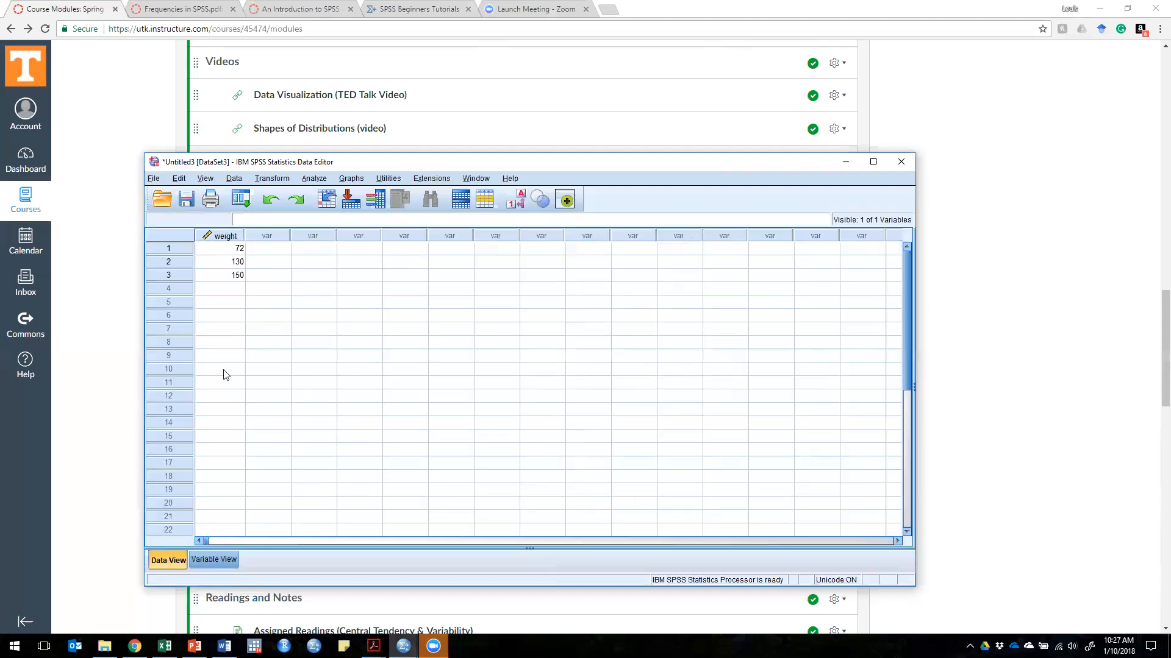
Step: Open the data file practice.sav from the 02 - Graphing Data folder
click(156, 179)
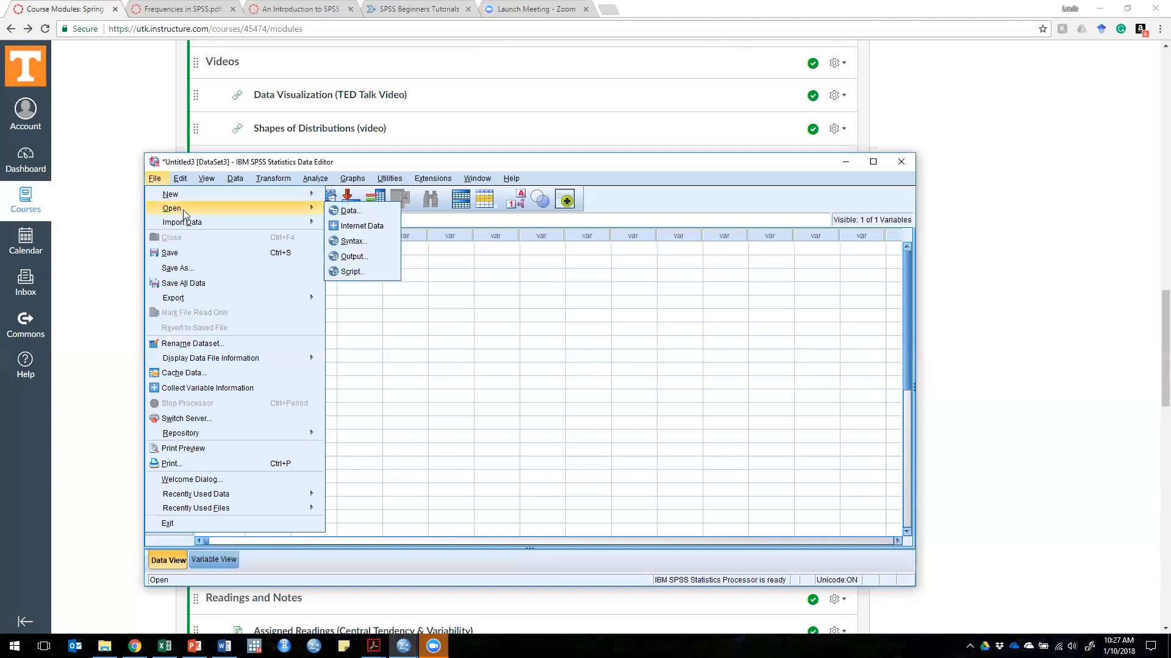
mouse_move(322, 213)
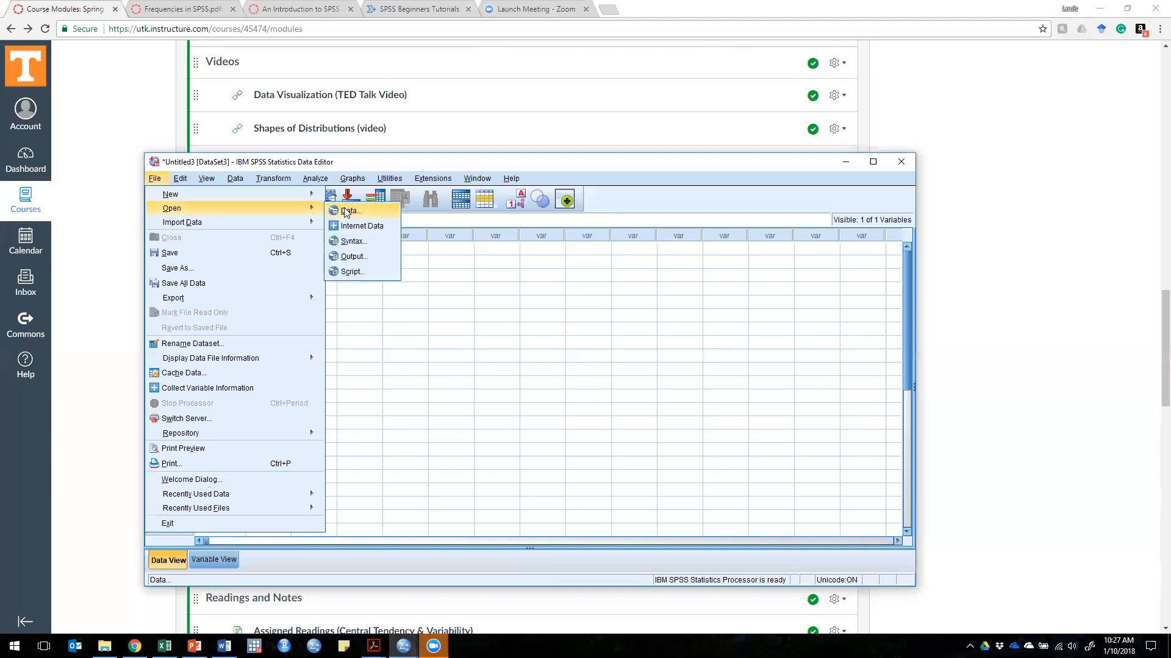
click(367, 211)
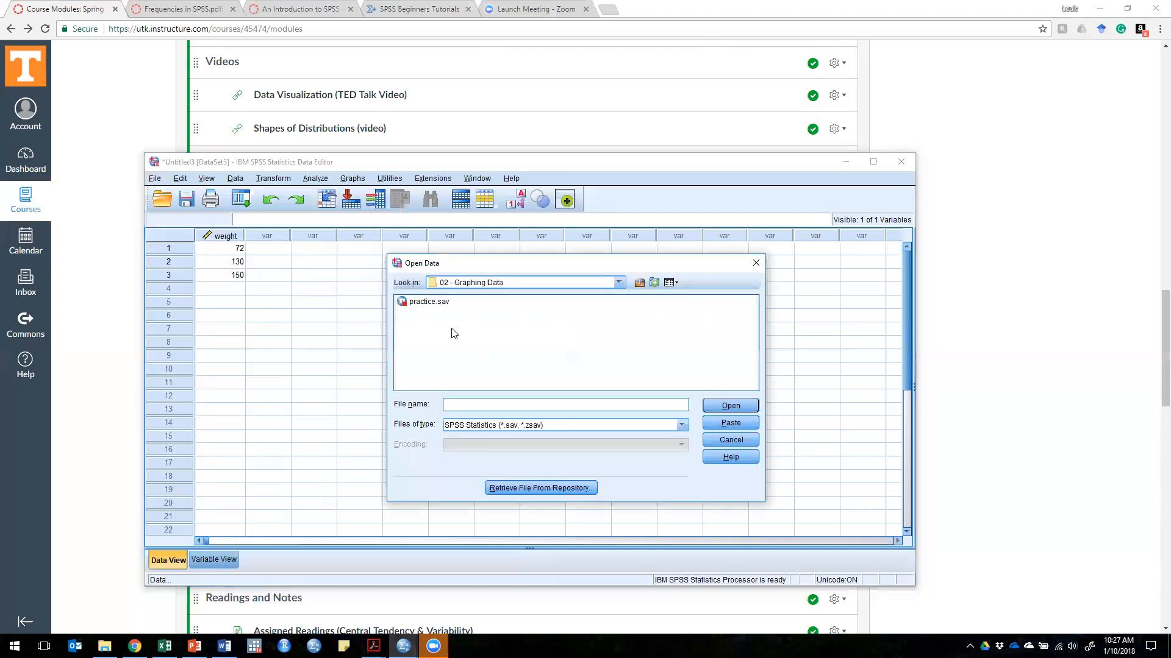
click(423, 305)
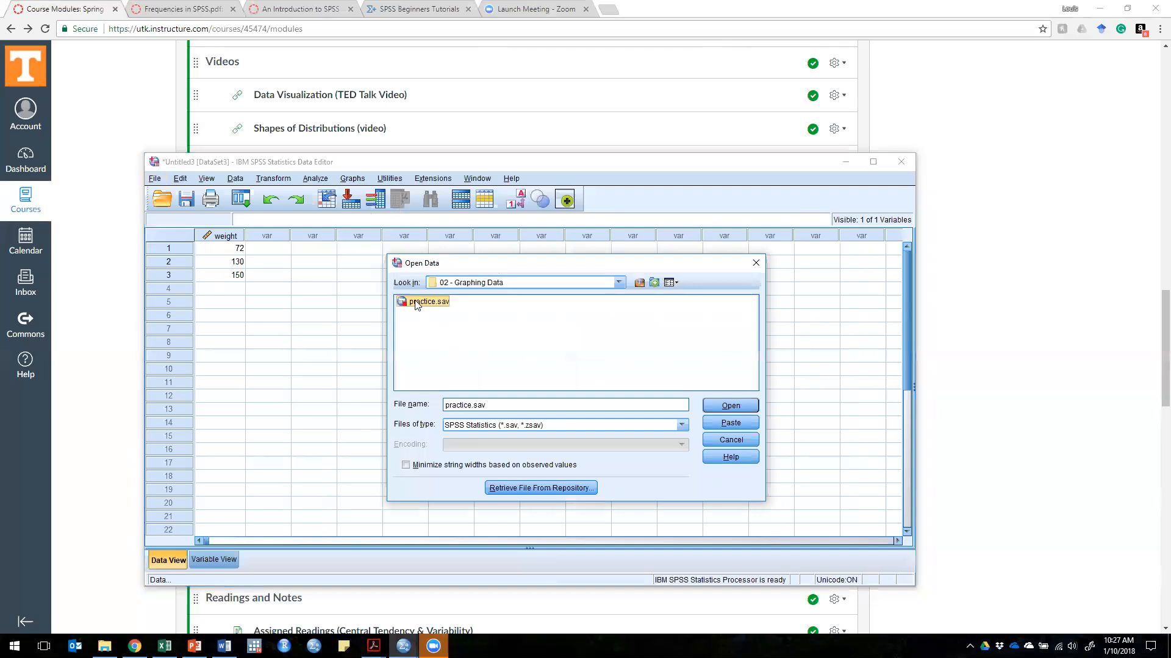
click(736, 406)
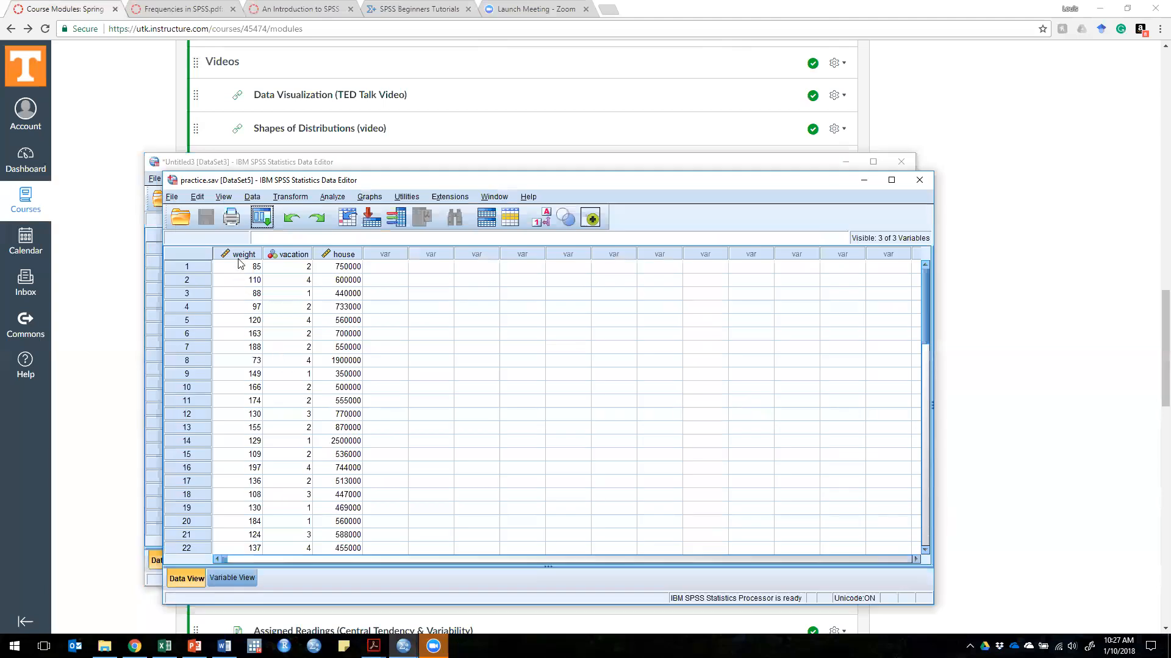
Step: Look over the data values in the weight, vacation and house columns of the practice file
drag(239, 269, 242, 347)
drag(290, 267, 288, 362)
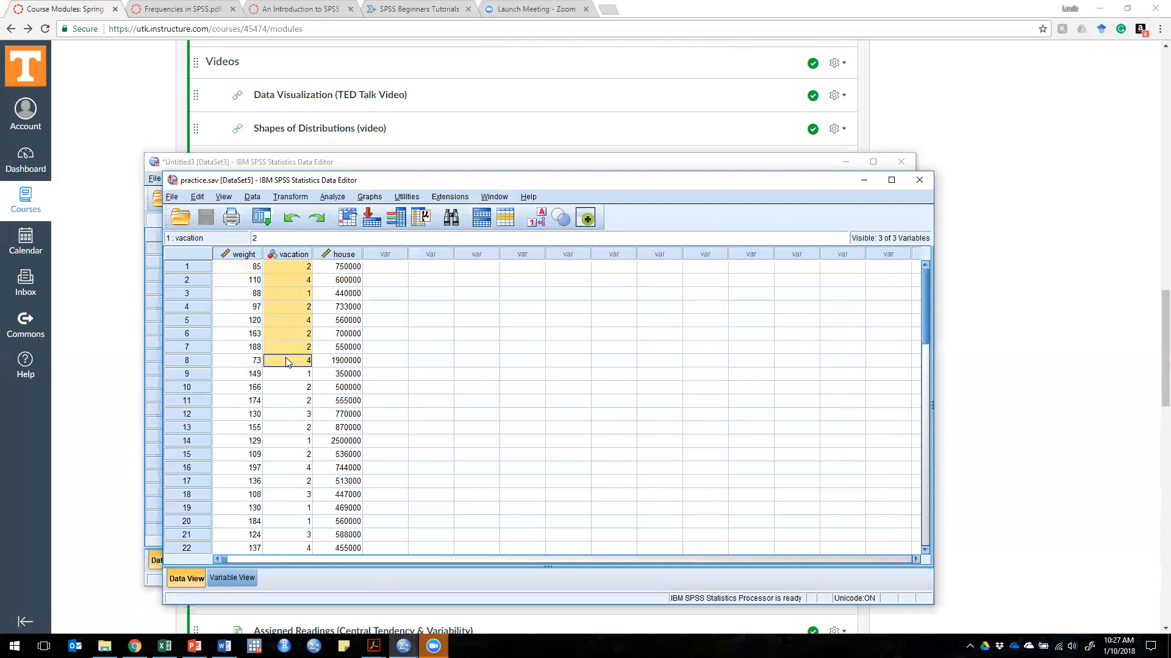
click(345, 267)
drag(345, 267, 334, 415)
click(342, 268)
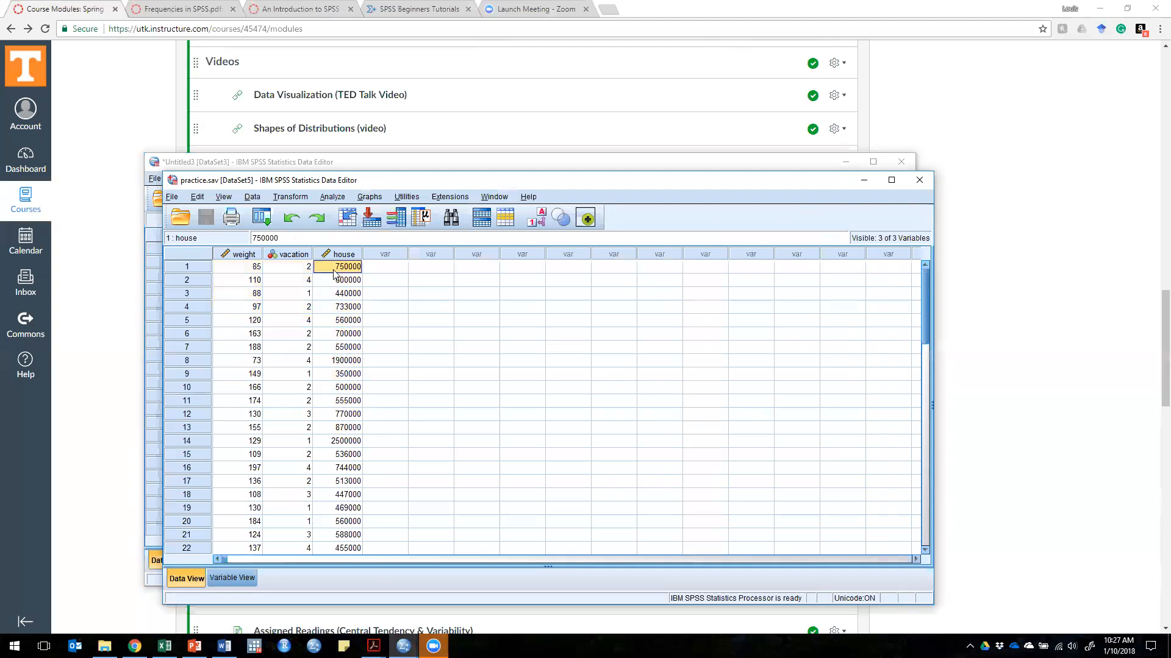
Step: Compare the variable definitions of the practice file with its data, focusing on the numeric codes of the vacation variable
click(224, 578)
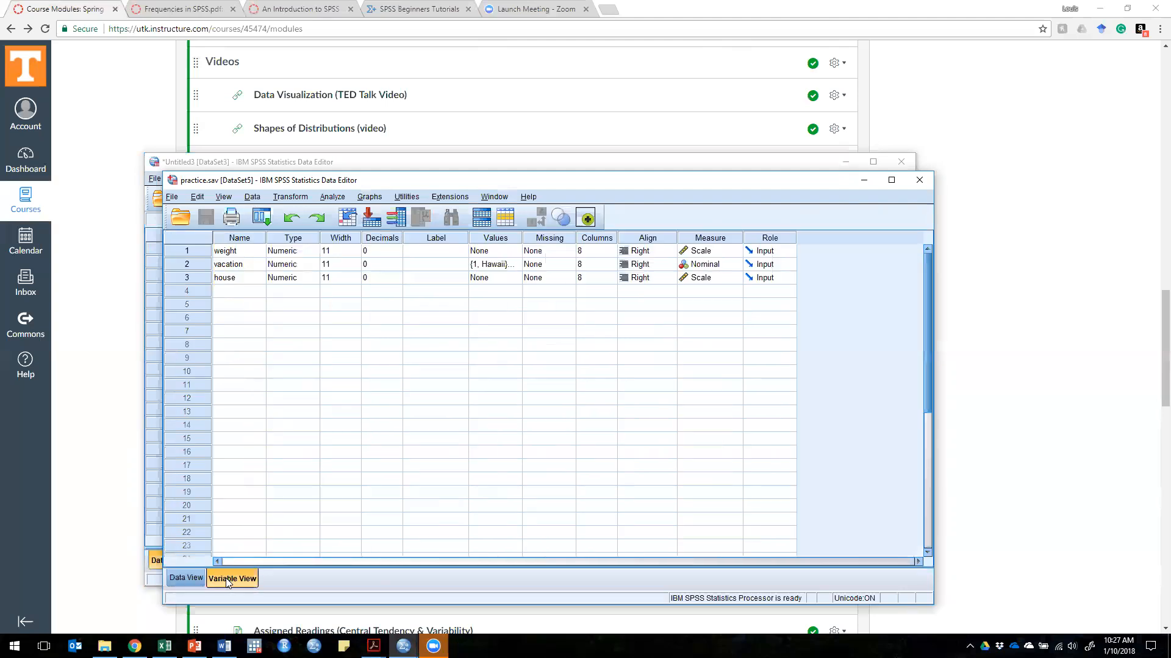
click(195, 576)
click(233, 576)
click(231, 270)
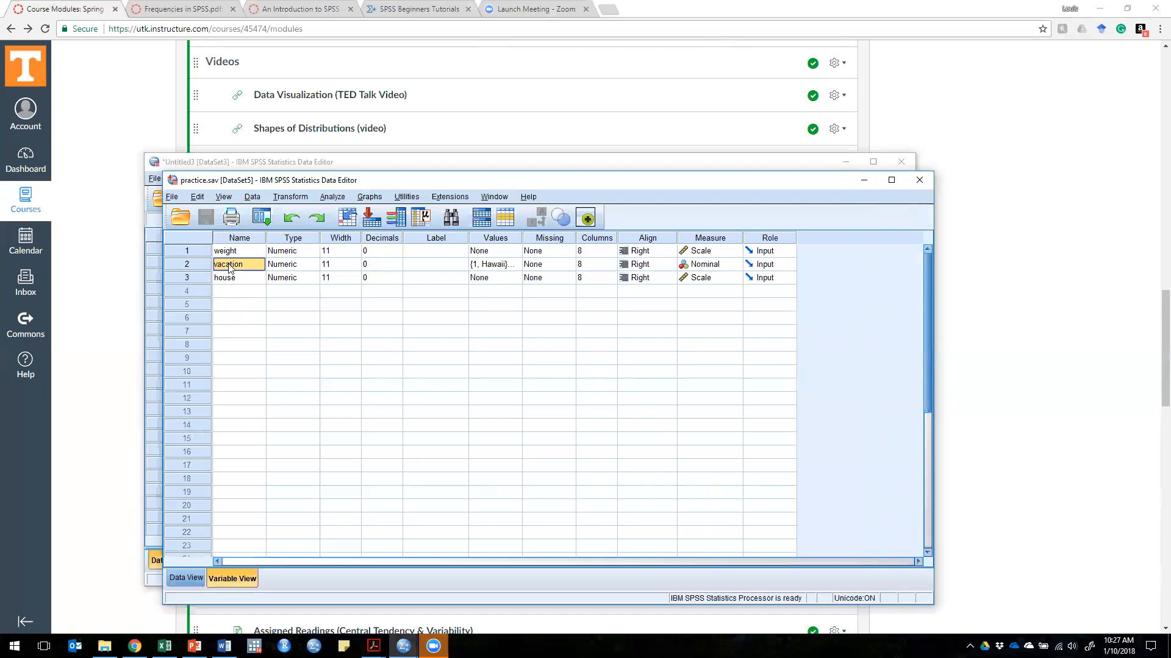
click(176, 572)
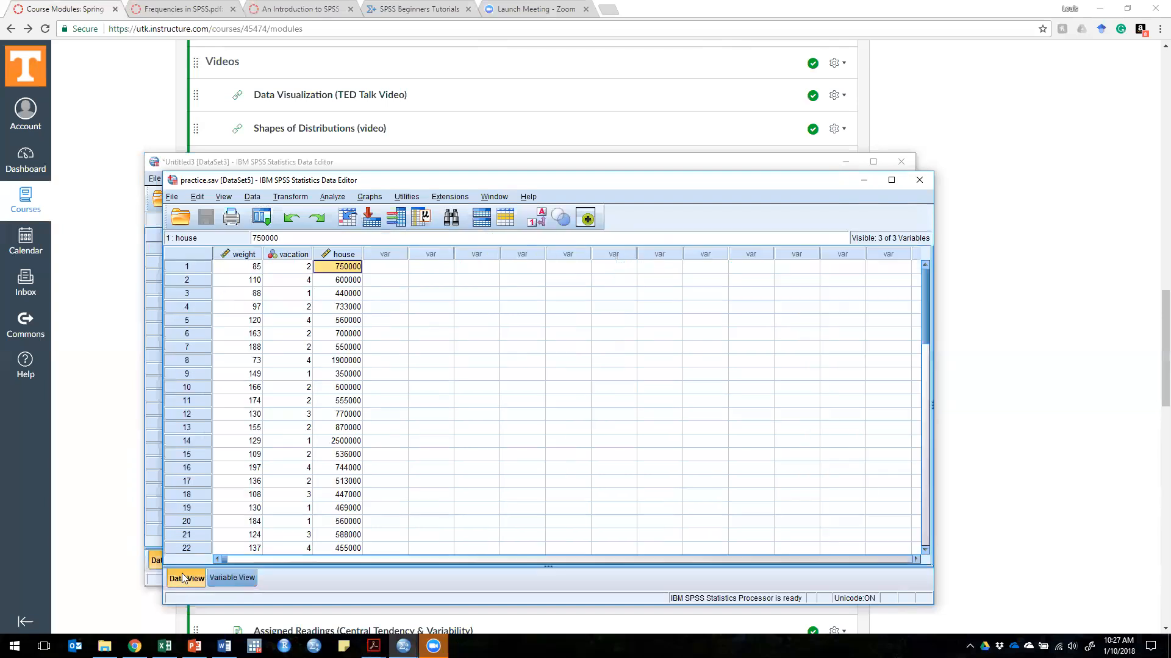
click(293, 282)
click(292, 270)
click(296, 280)
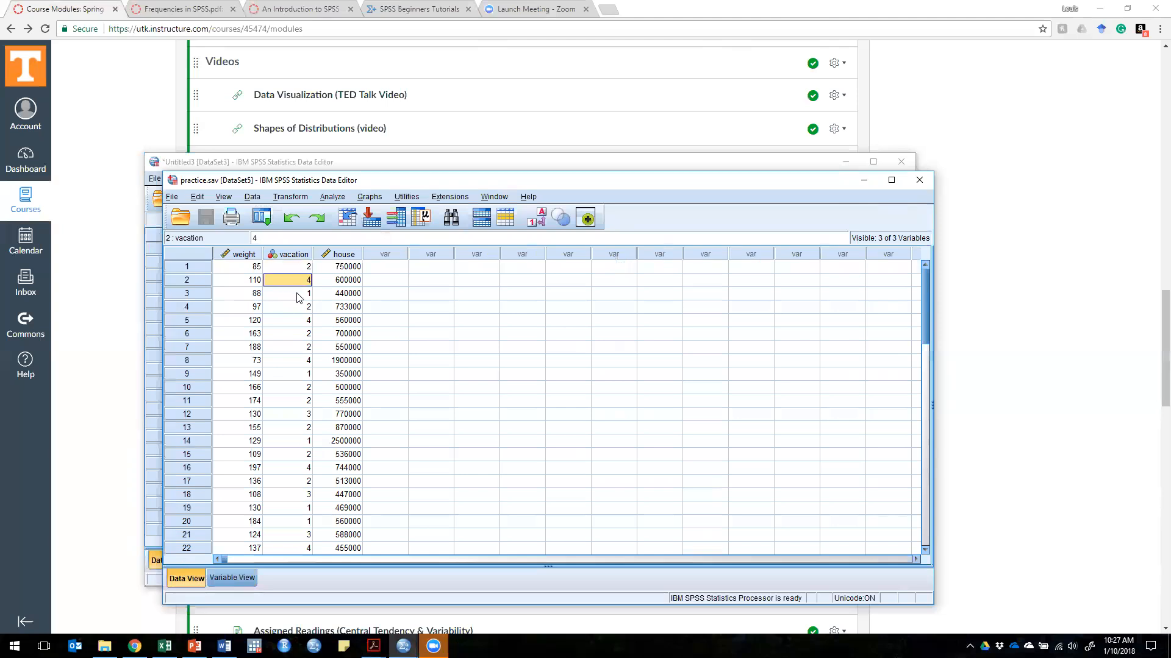
Step: Review each value label of the vacation variable, from code 1 through code 4, without changing any
click(226, 578)
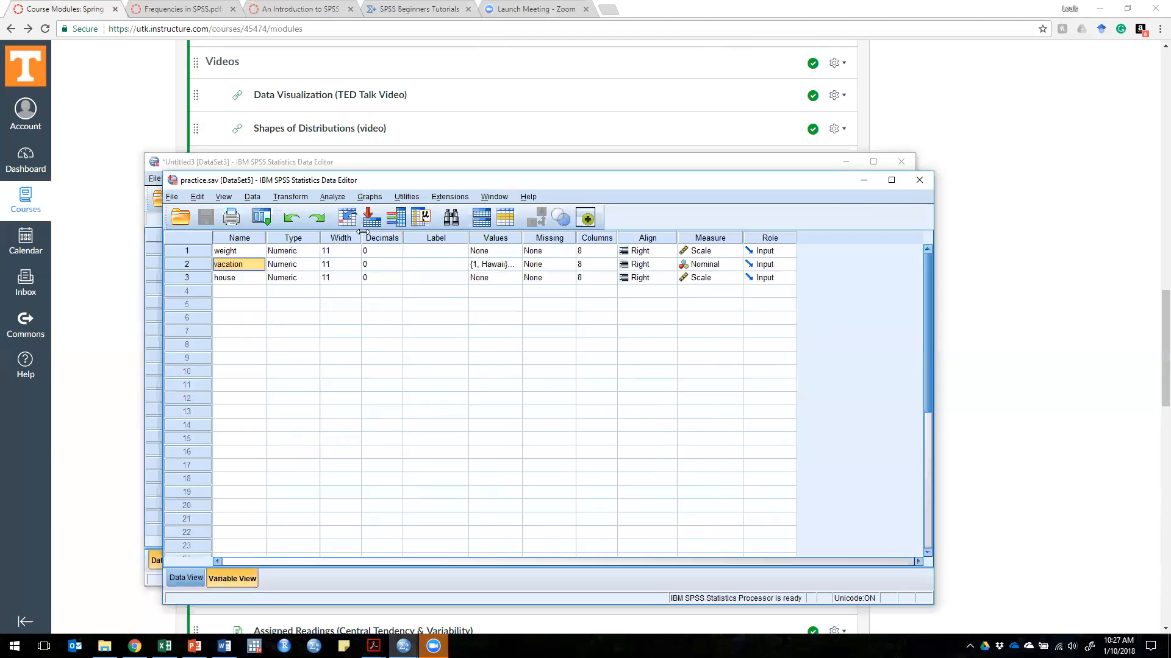
click(514, 268)
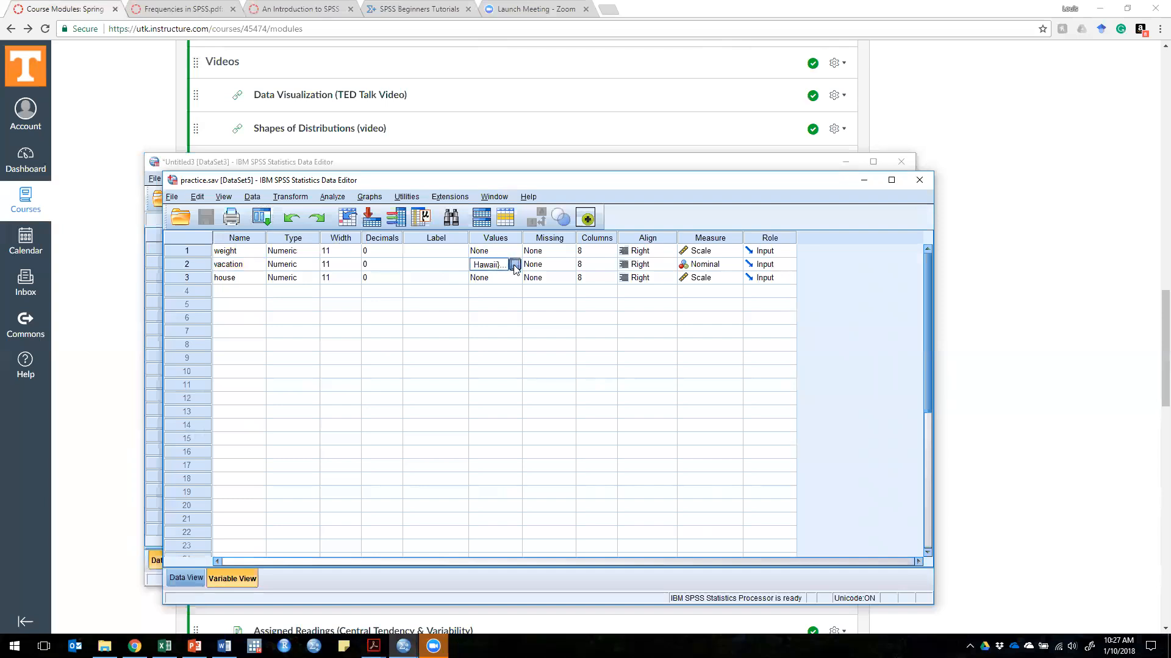
click(515, 265)
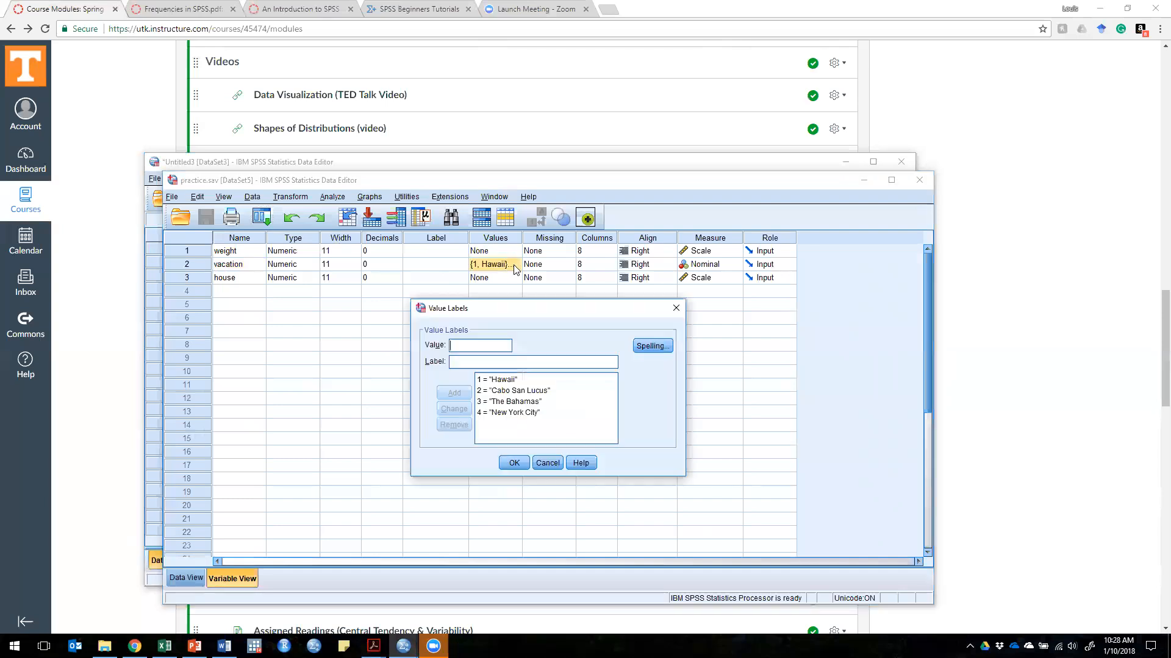
click(511, 380)
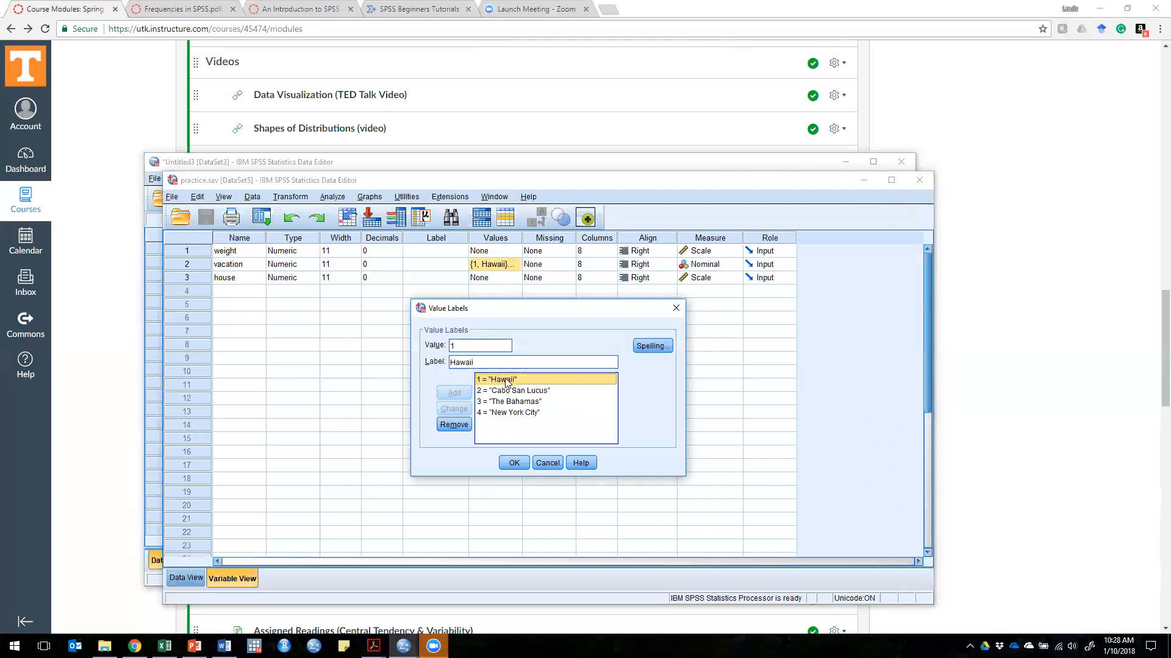
click(488, 390)
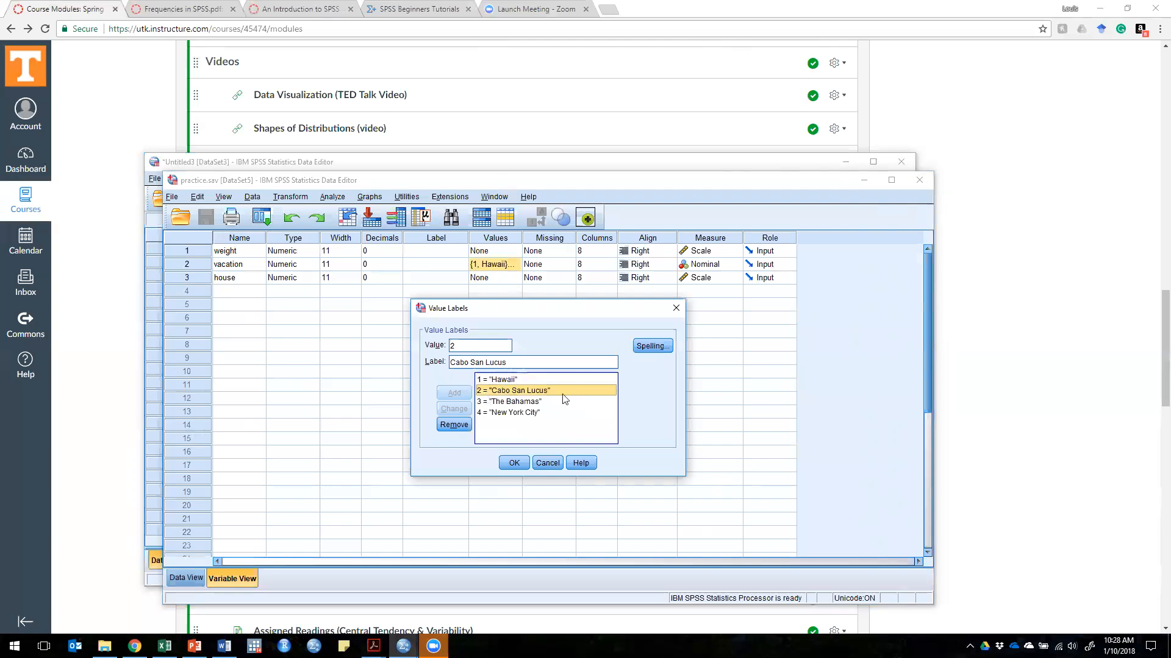
click(539, 401)
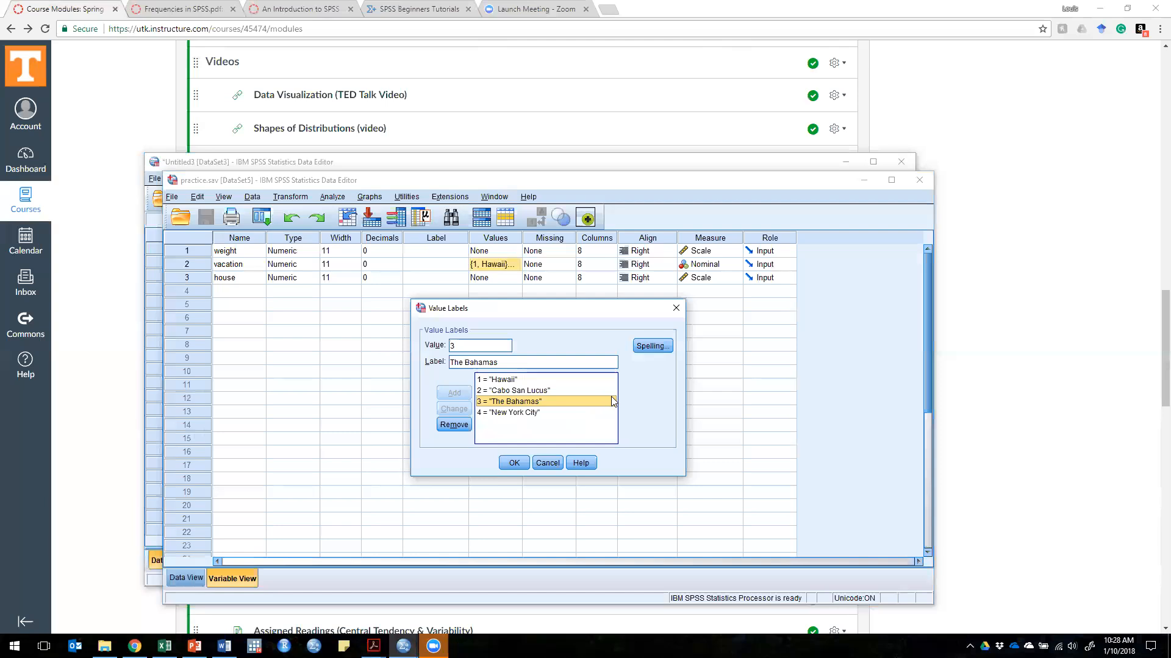
click(536, 415)
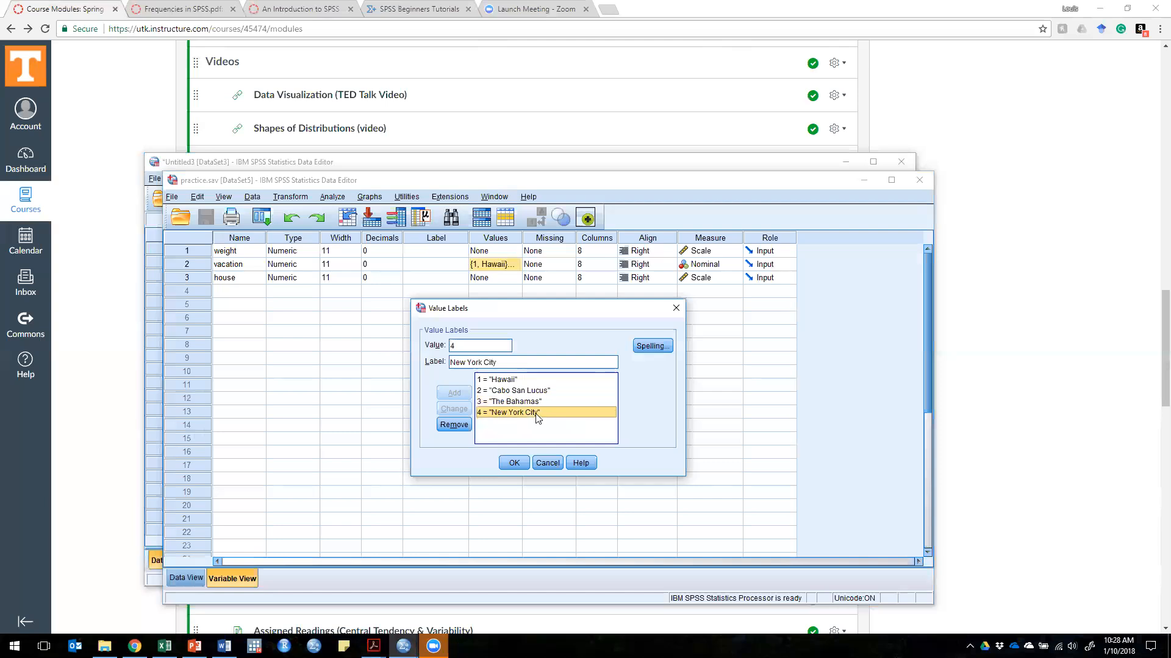
click(547, 465)
Step: Display value labels instead of codes in the data and widen the vacation column to about 15 characters to fit them
click(184, 578)
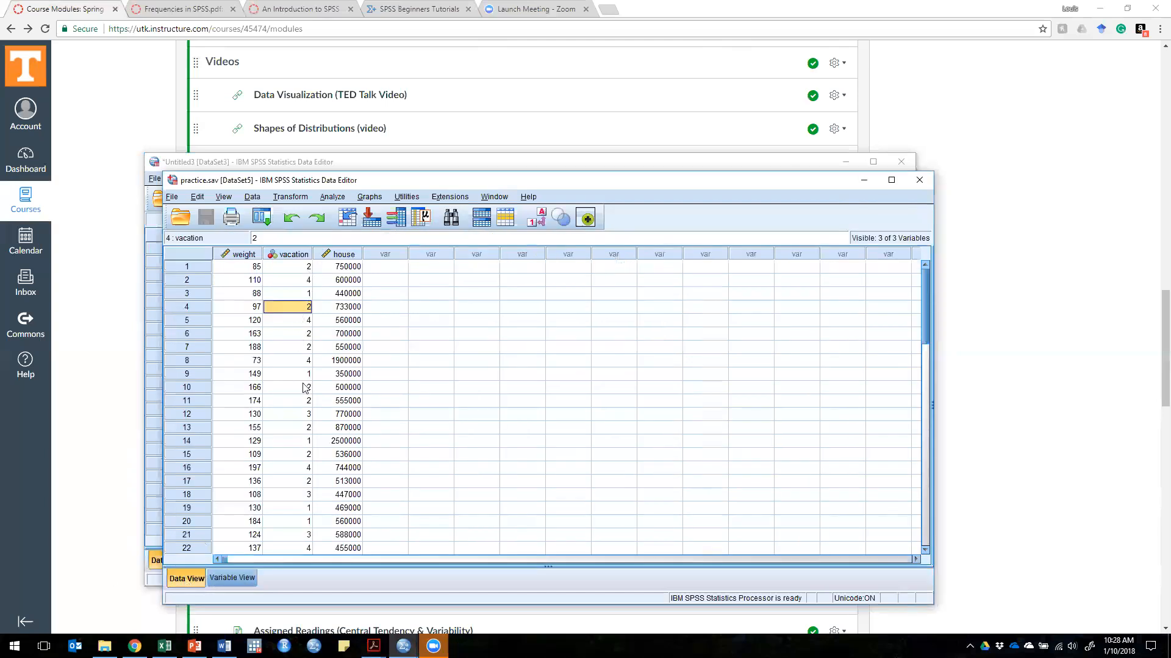
click(537, 219)
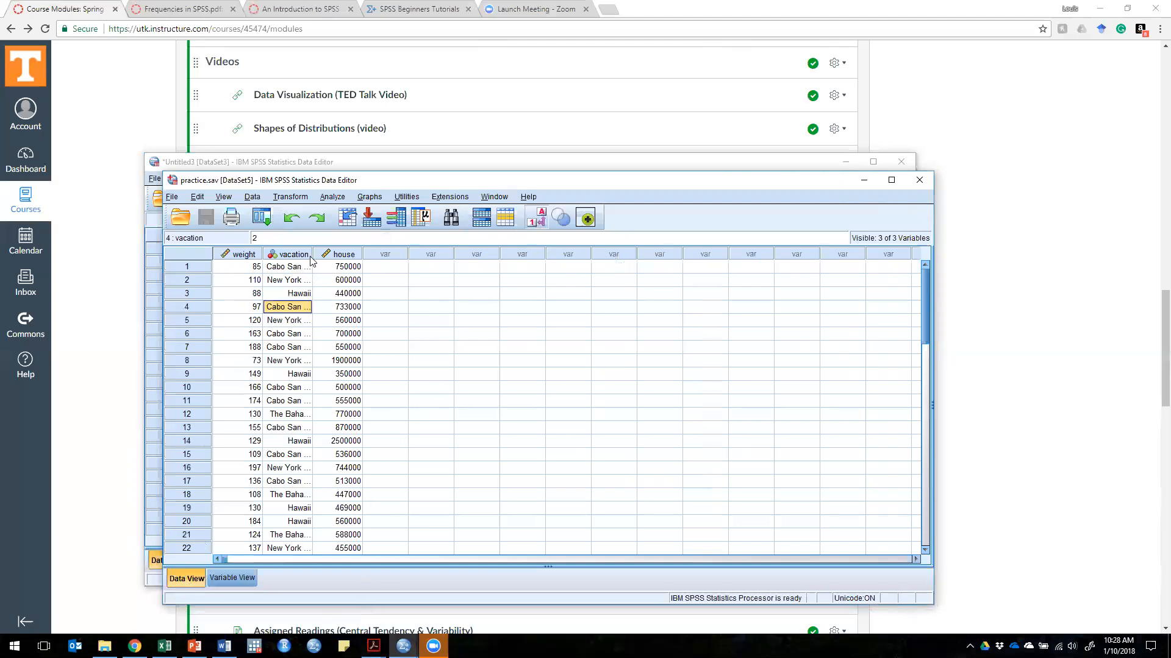
drag(312, 254, 341, 254)
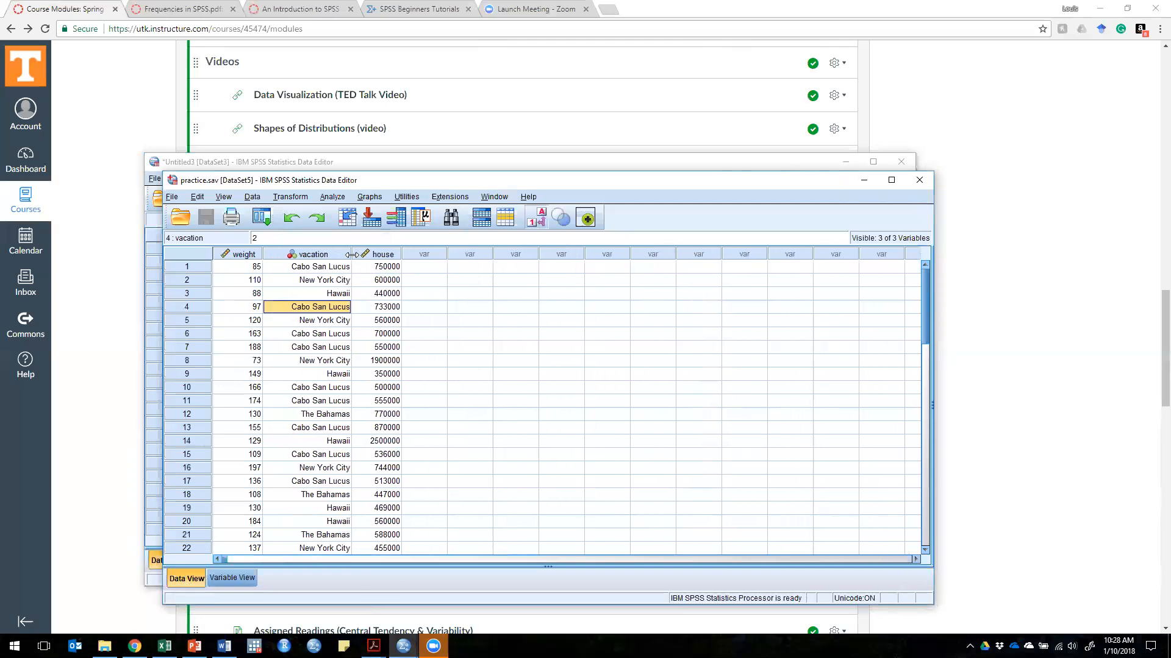
Step: Switch the data display back and forth between numeric codes and value labels, ending with the vacation labels shown
click(532, 220)
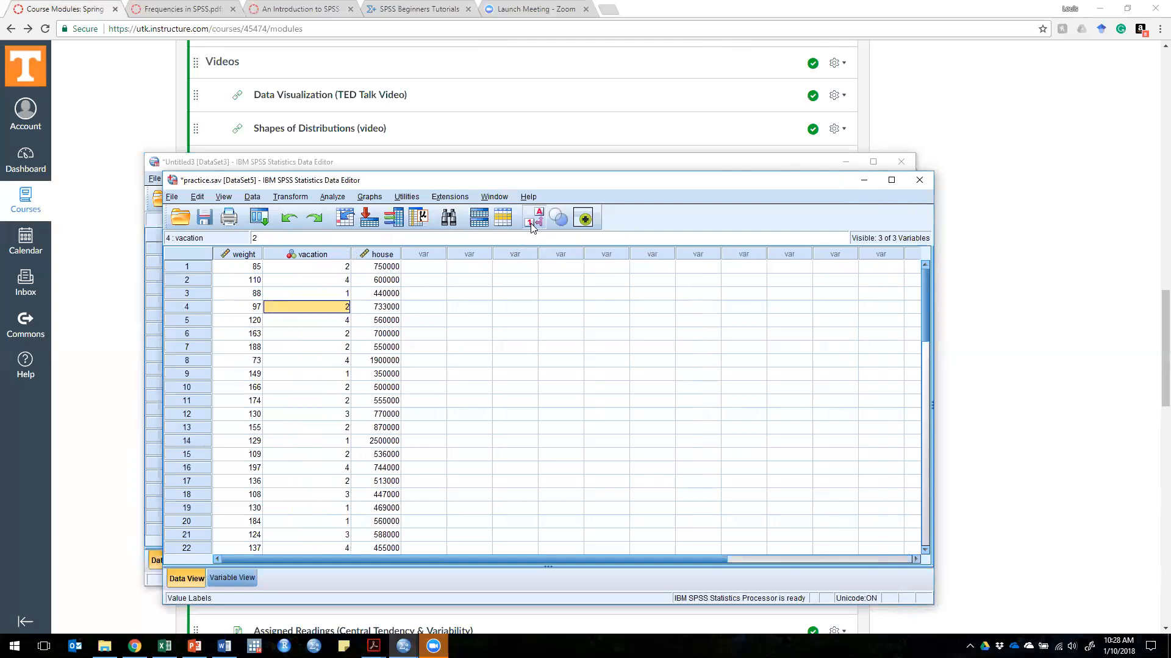
click(532, 227)
click(532, 226)
click(532, 226)
click(535, 220)
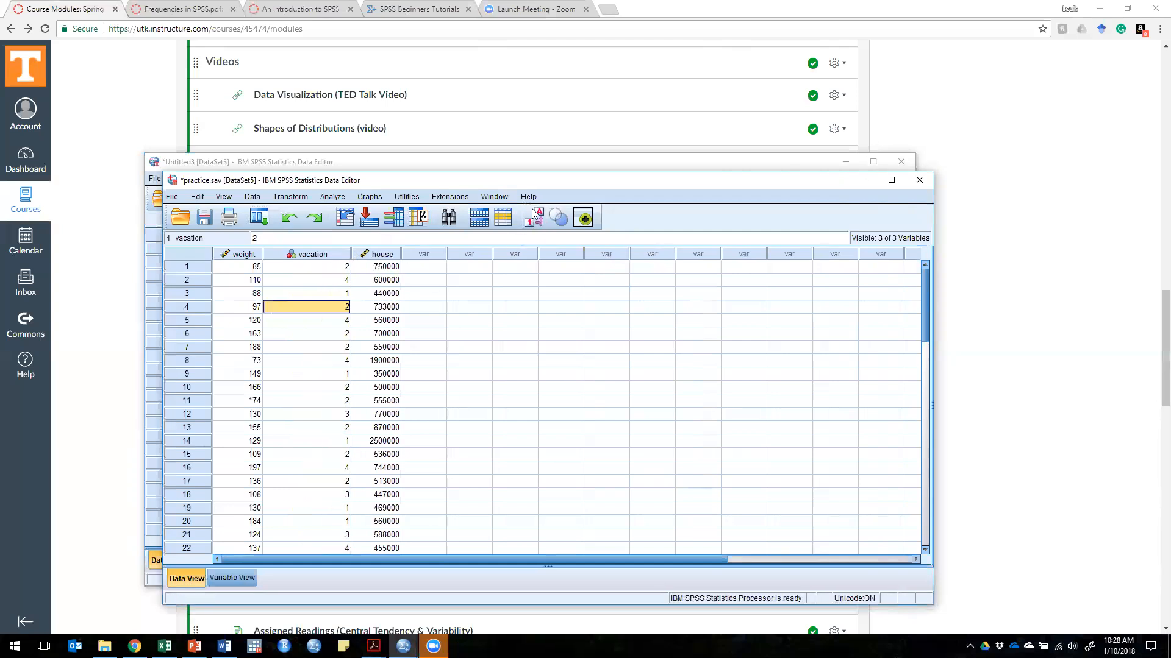
click(535, 215)
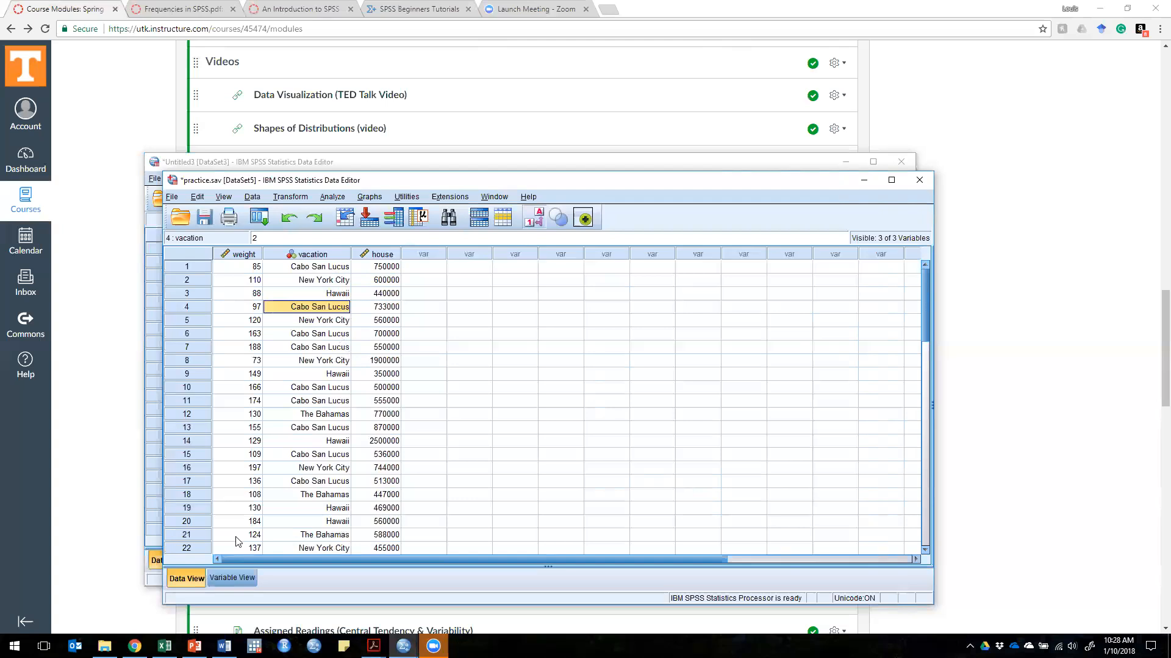
Step: Return to the variable definitions and recheck the vacation variable's four value labels without changing them
click(217, 579)
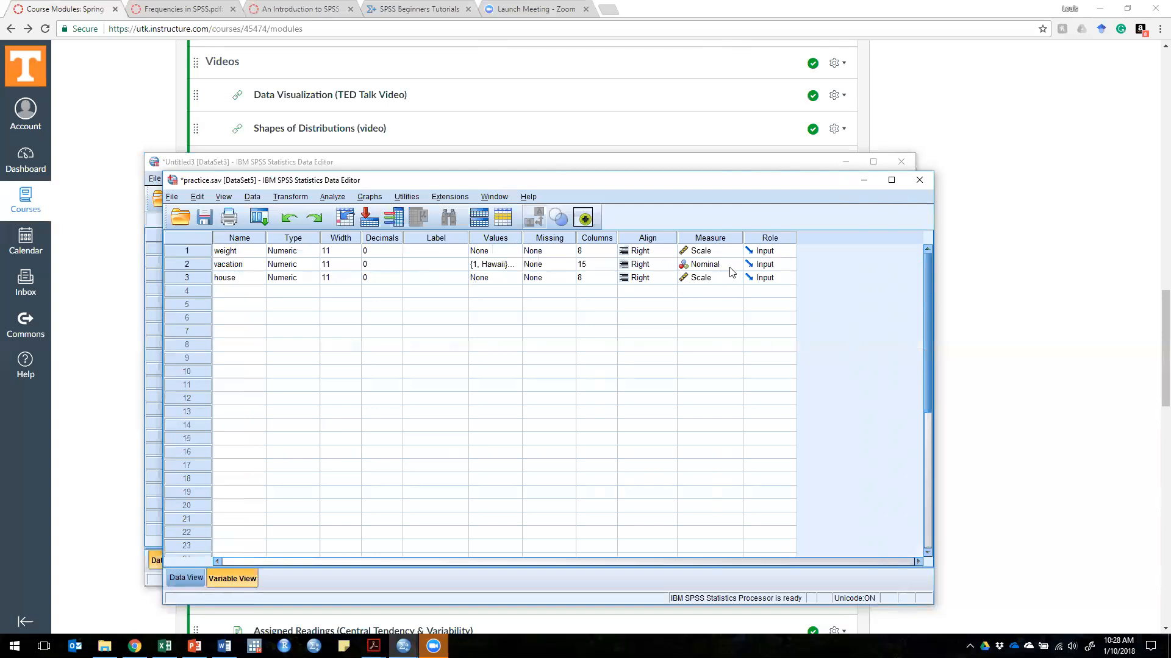
click(513, 265)
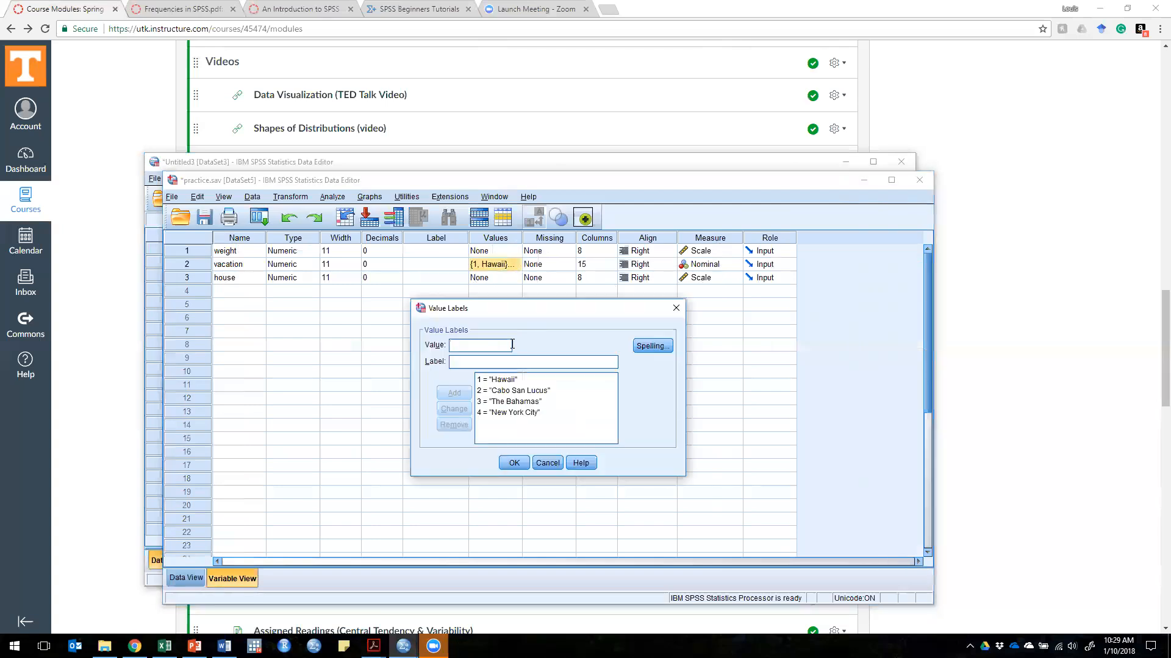
click(513, 380)
click(548, 393)
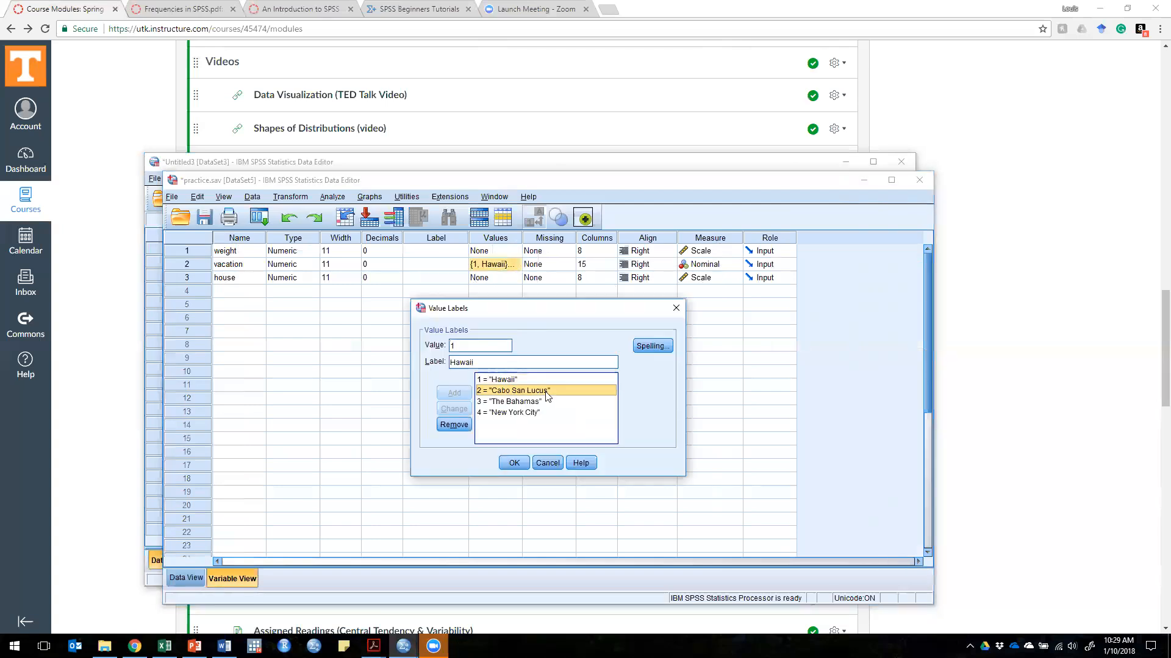
click(534, 402)
click(534, 413)
click(517, 377)
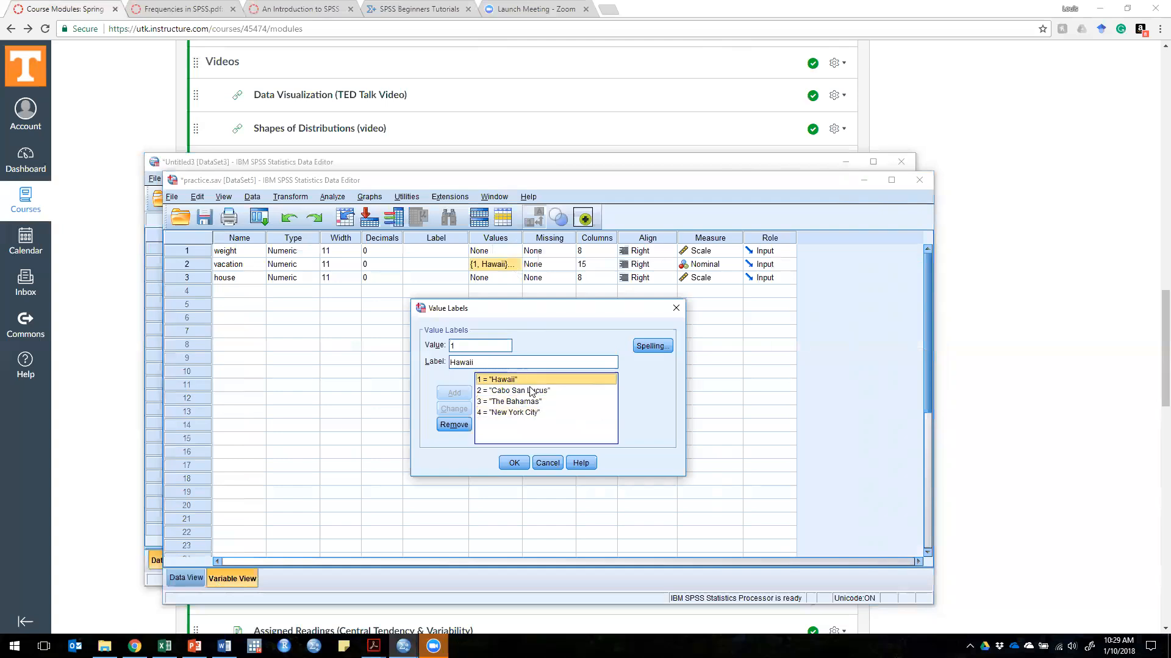
click(546, 462)
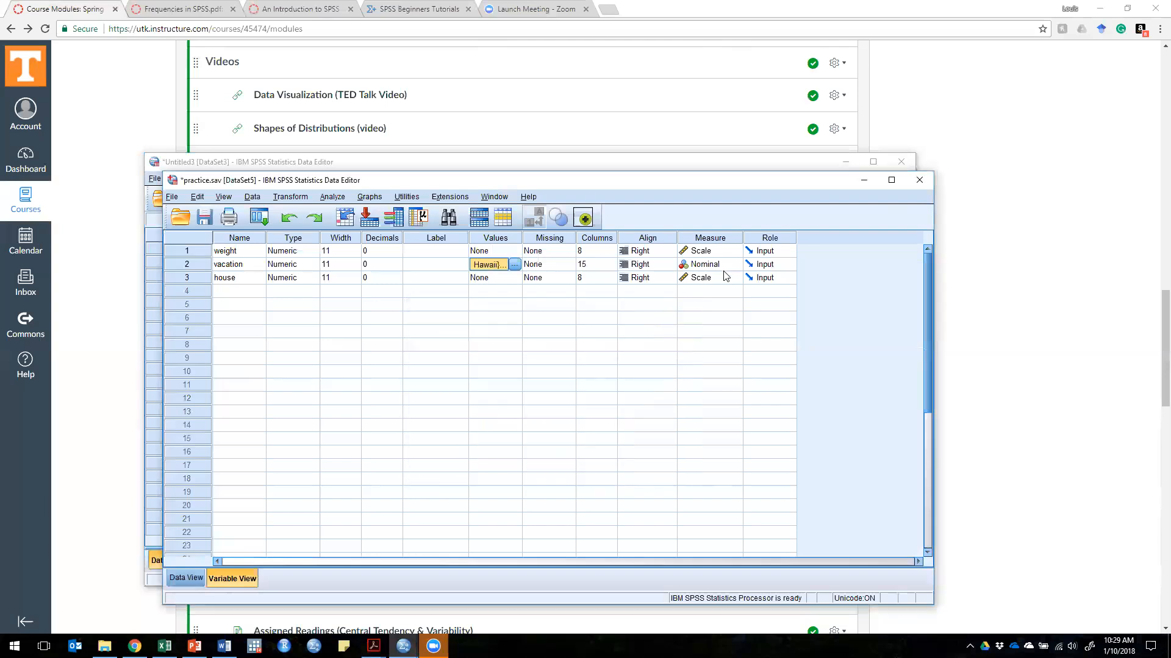
Step: Check the measurement level of the house variable, then look over its values in the data
click(233, 278)
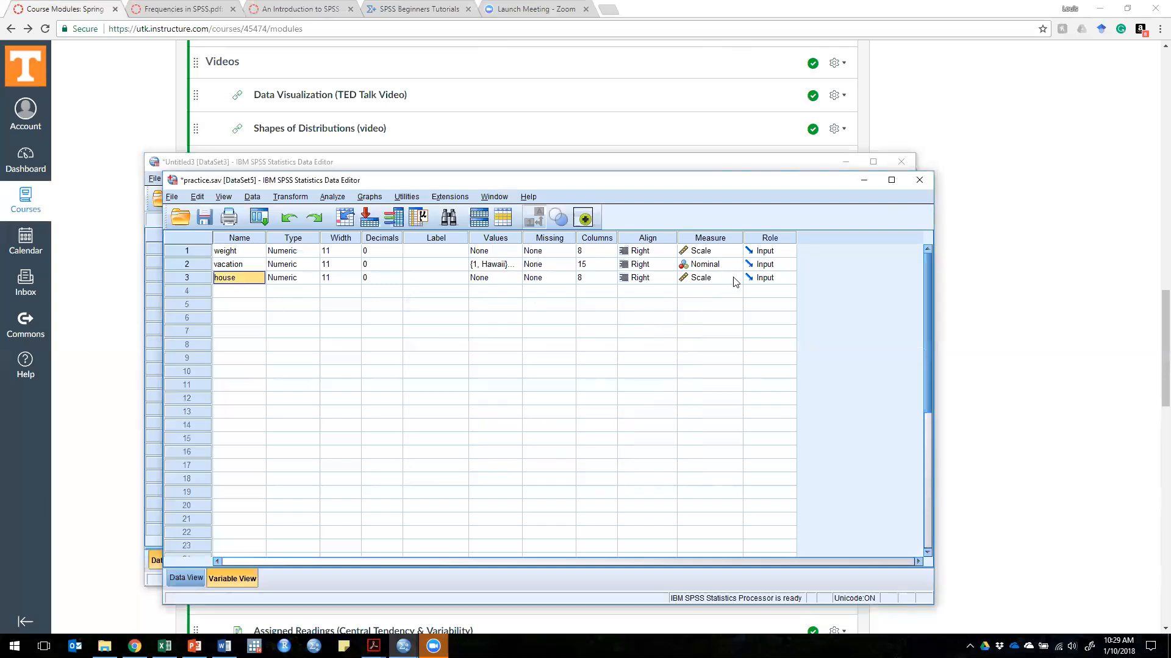
click(709, 279)
click(709, 280)
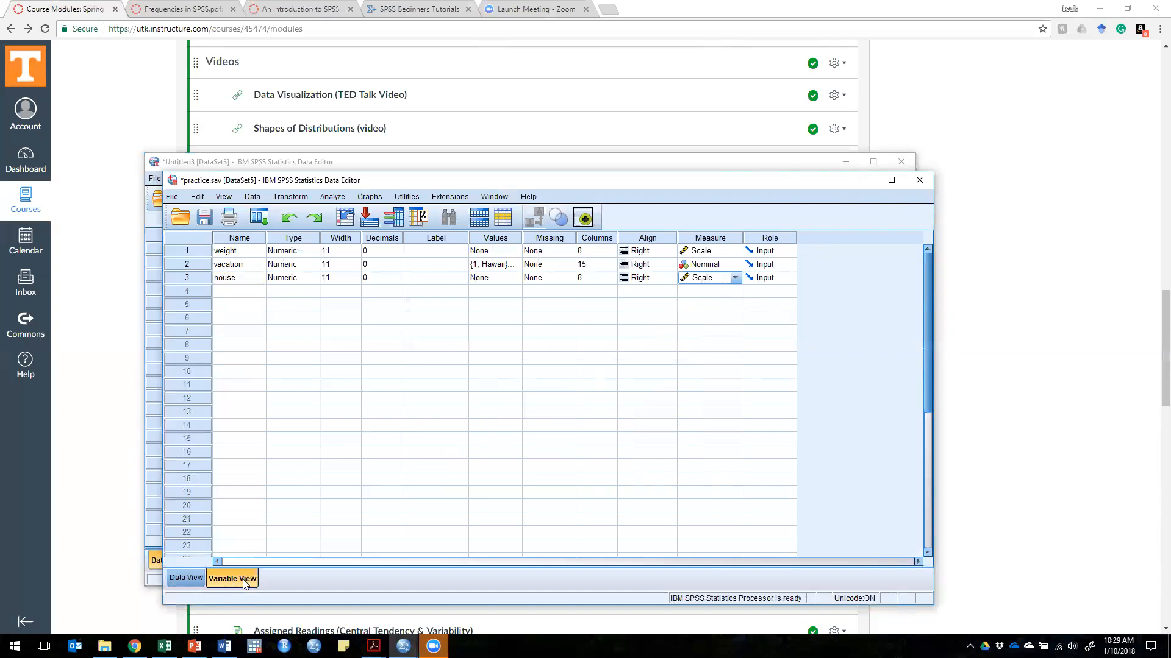
click(186, 578)
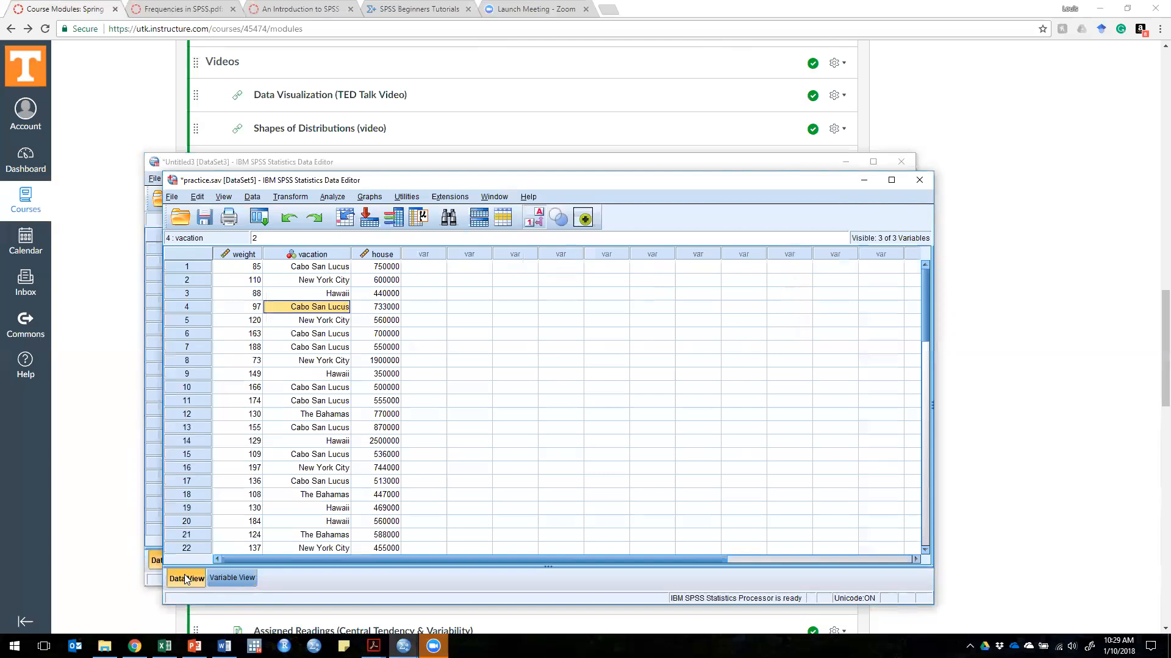
click(468, 268)
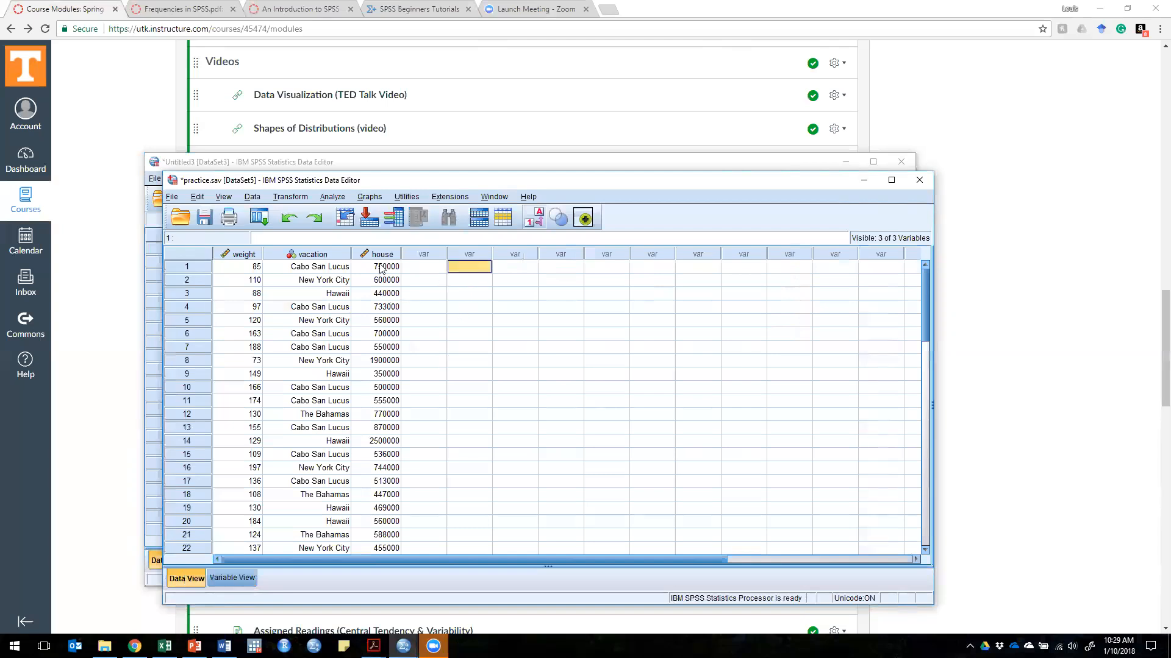
drag(382, 270, 370, 483)
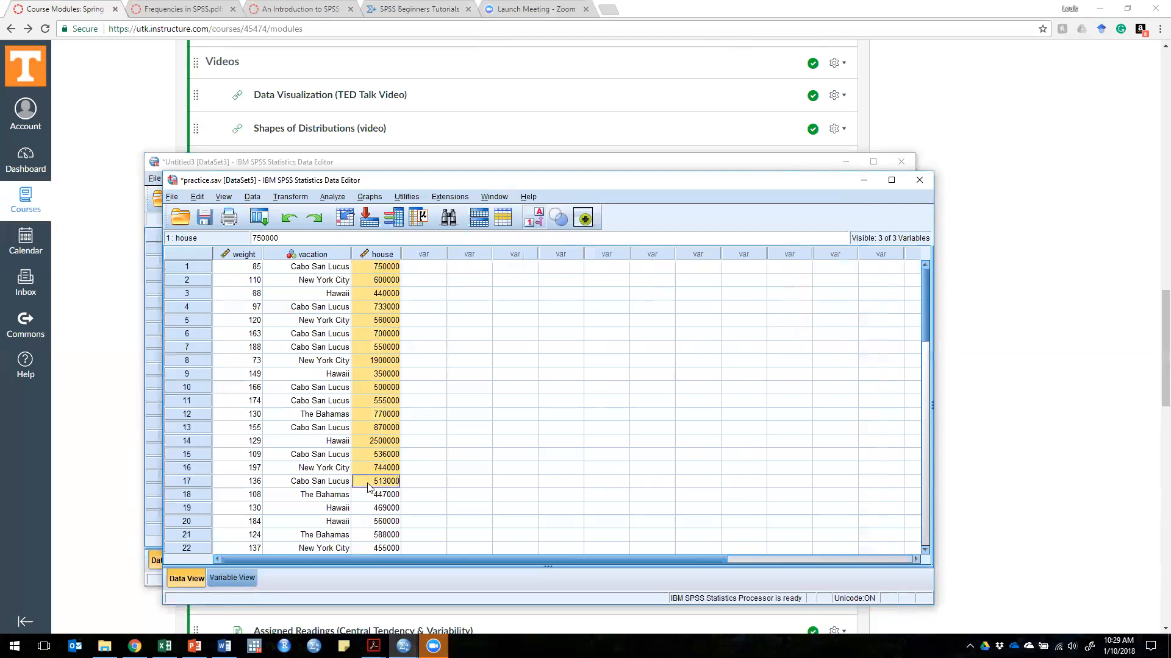
click(387, 272)
Step: Start a Frequencies analysis from the descriptive statistics and add house as the variable to analyze
click(333, 197)
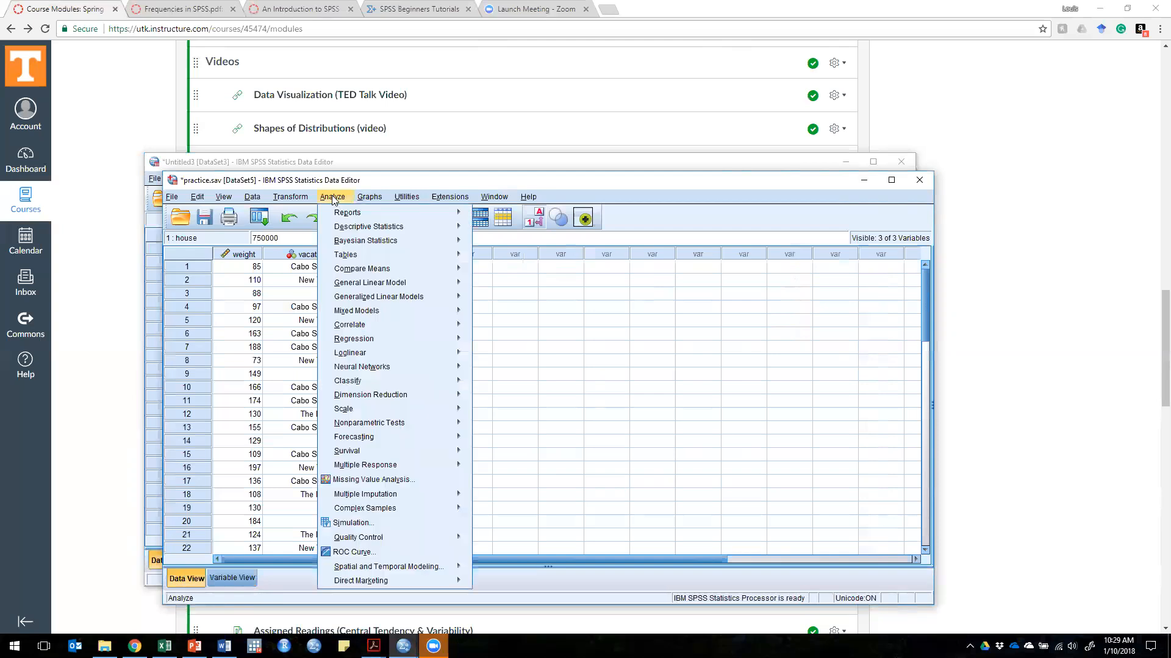
click(332, 197)
click(333, 197)
mouse_move(385, 231)
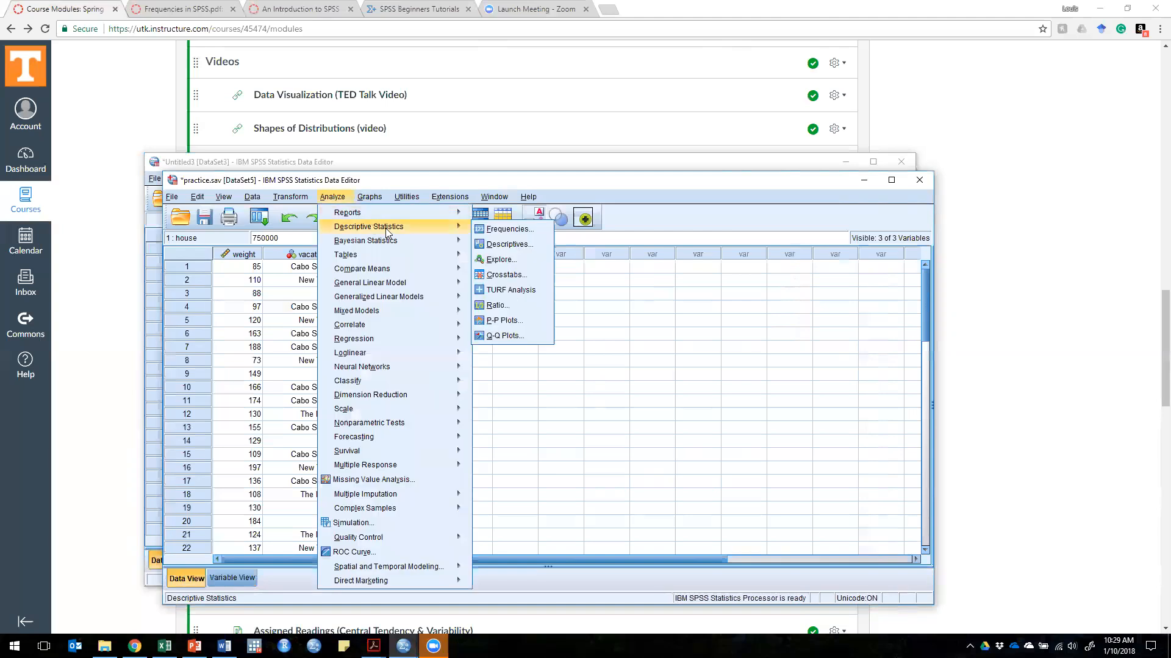
click(511, 232)
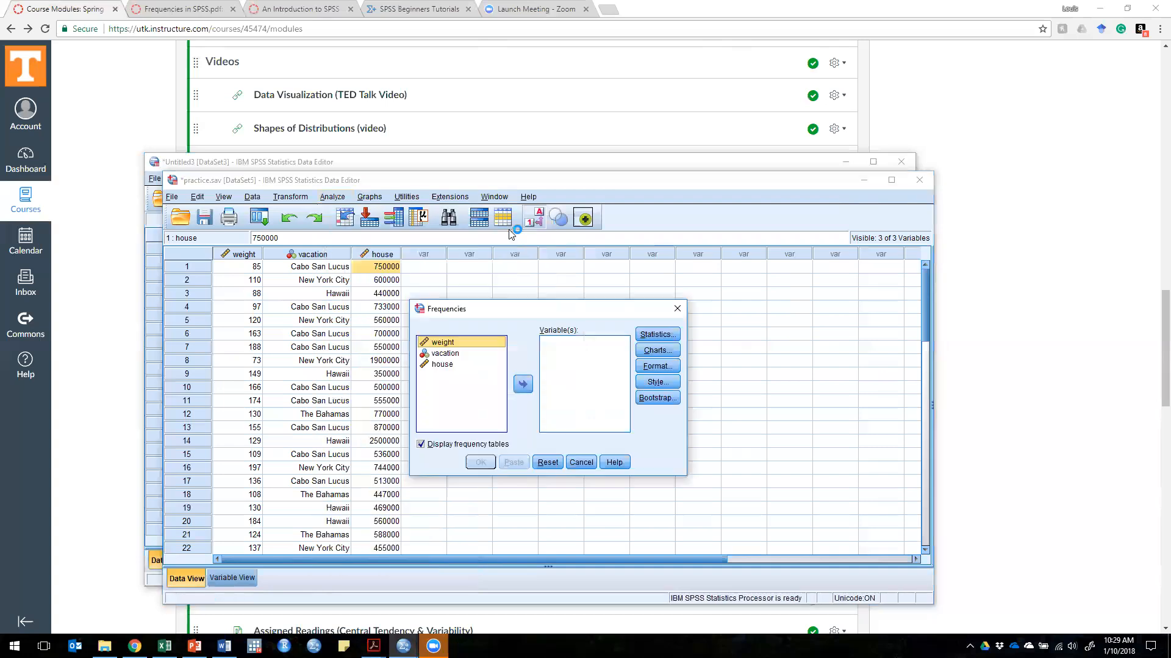
click(435, 365)
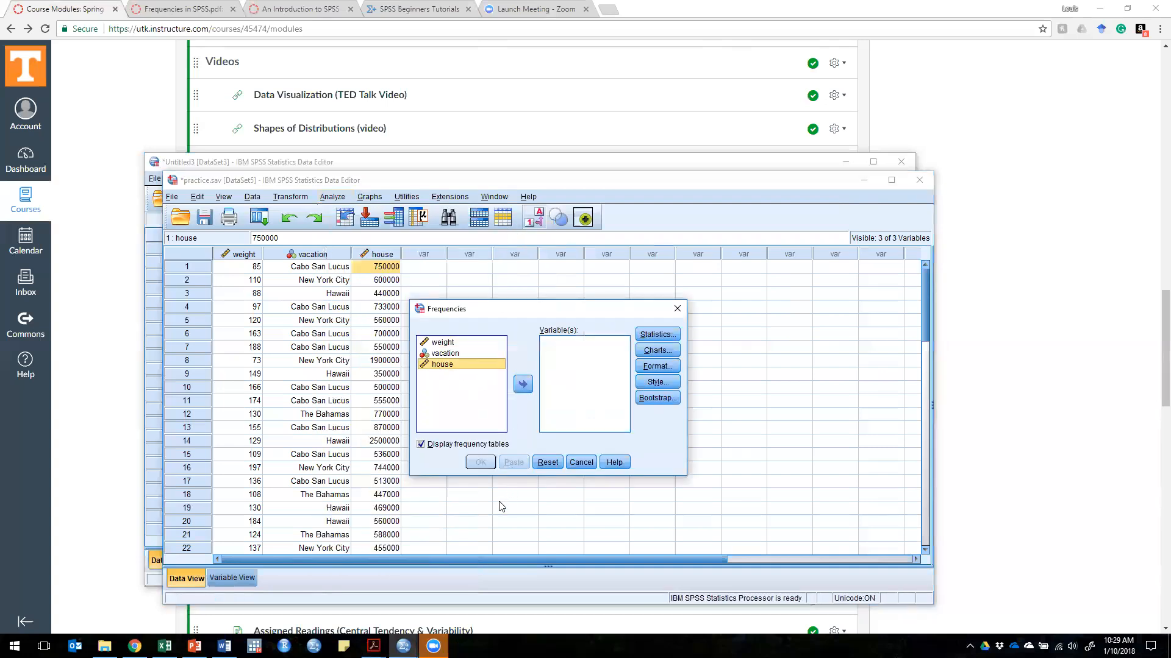
click(523, 384)
click(523, 384)
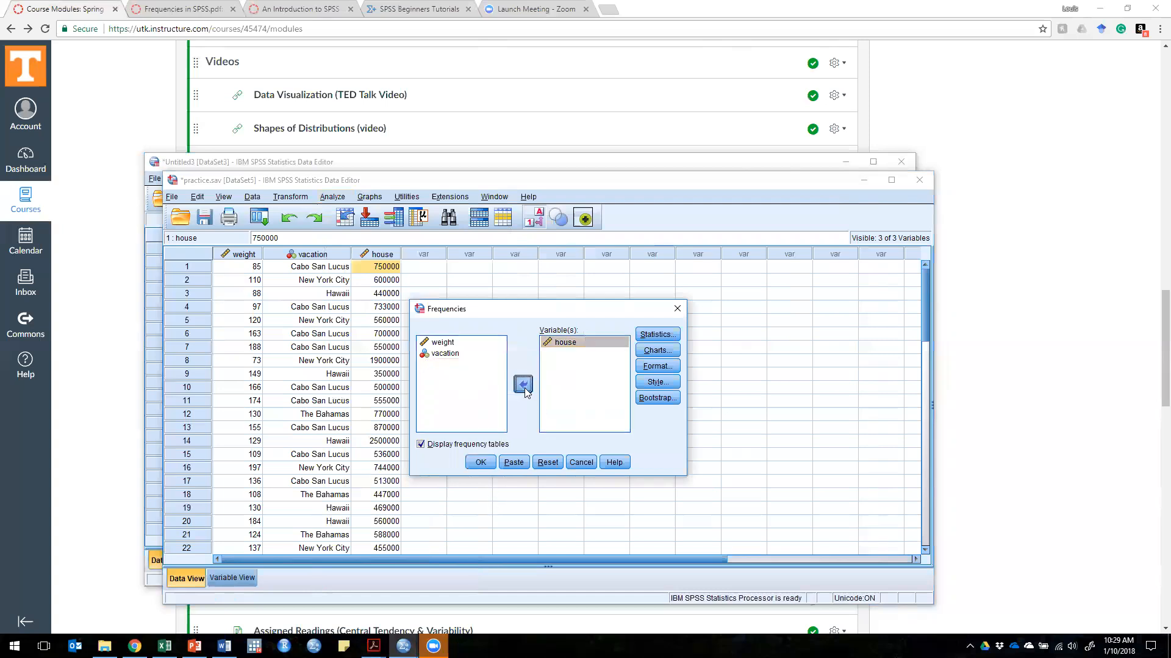
drag(437, 365, 599, 365)
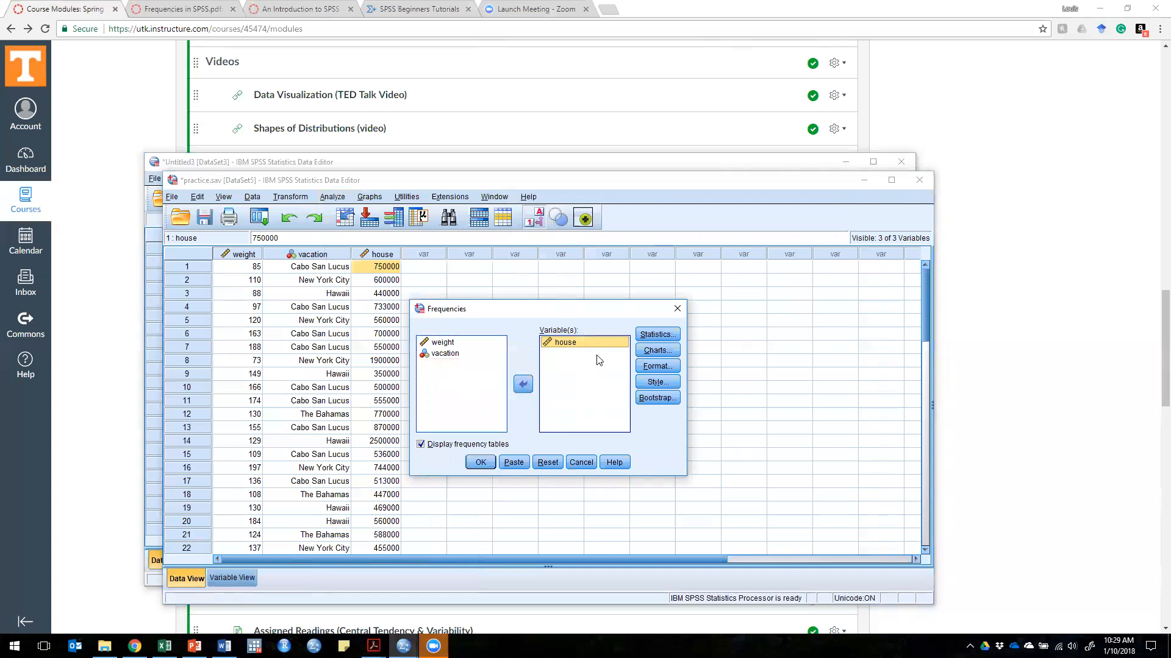
Step: Request the mean, median, skewness, kurtosis, minimum and maximum as statistics for the frequency analysis
click(665, 335)
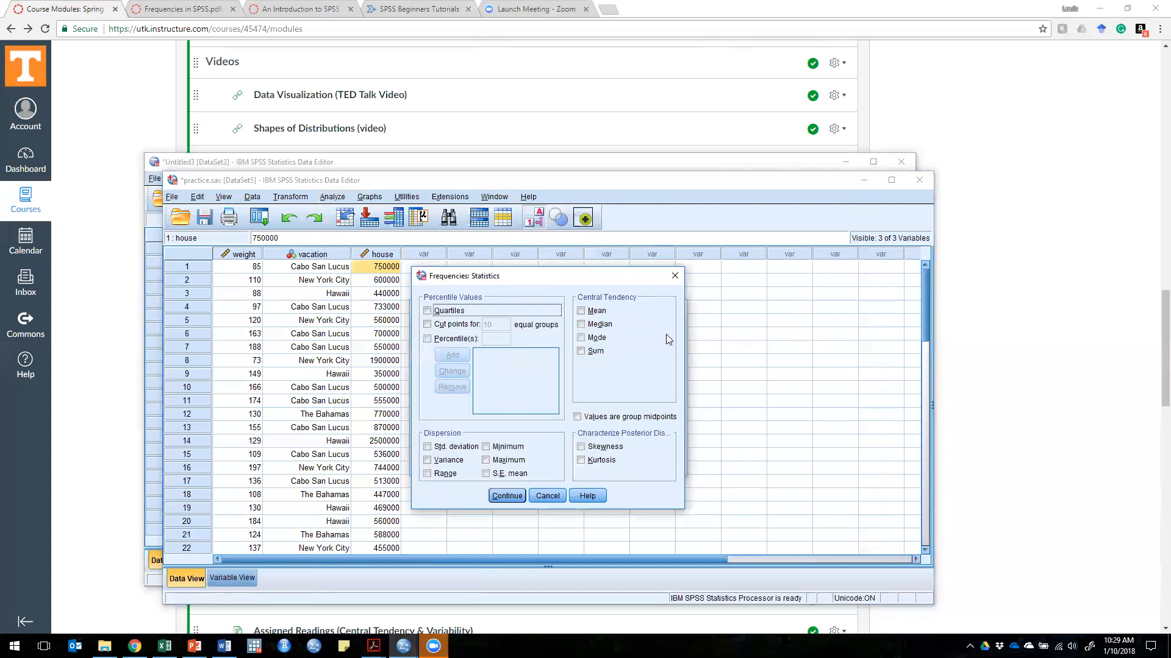
click(597, 312)
click(599, 324)
click(600, 448)
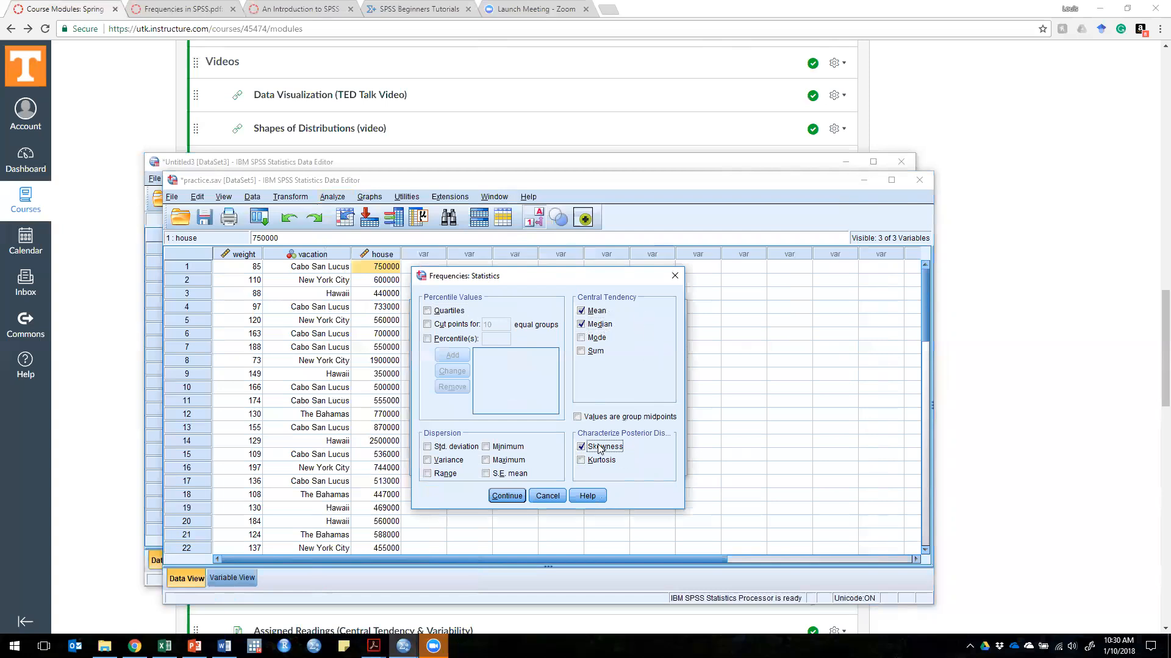
click(599, 462)
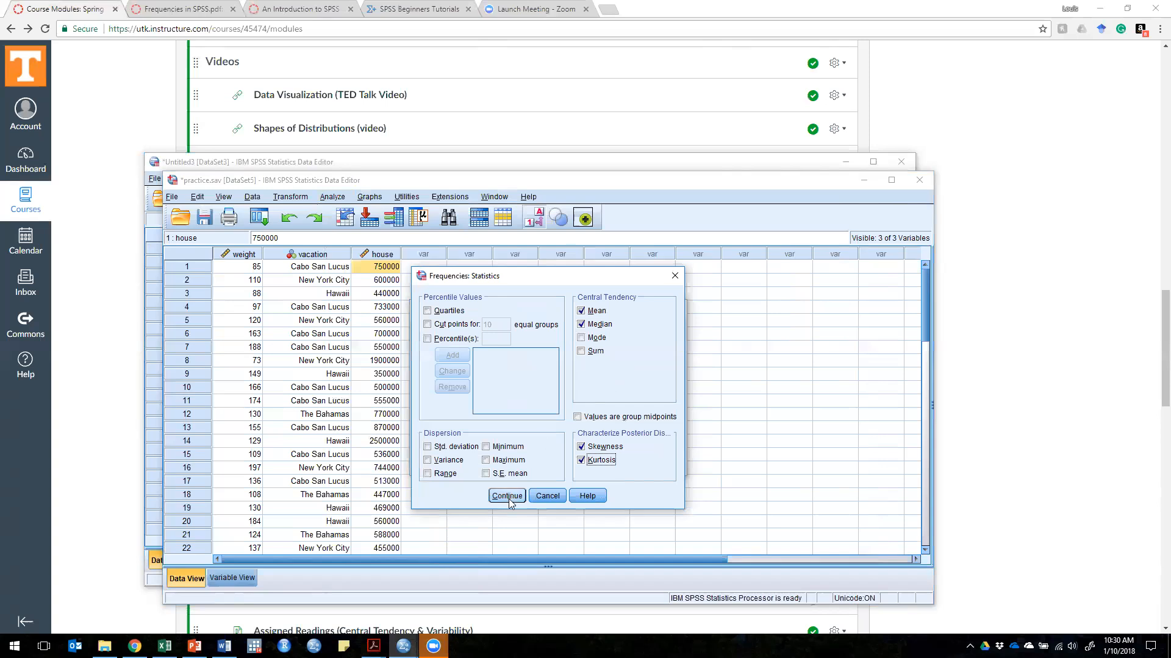
click(502, 448)
click(509, 463)
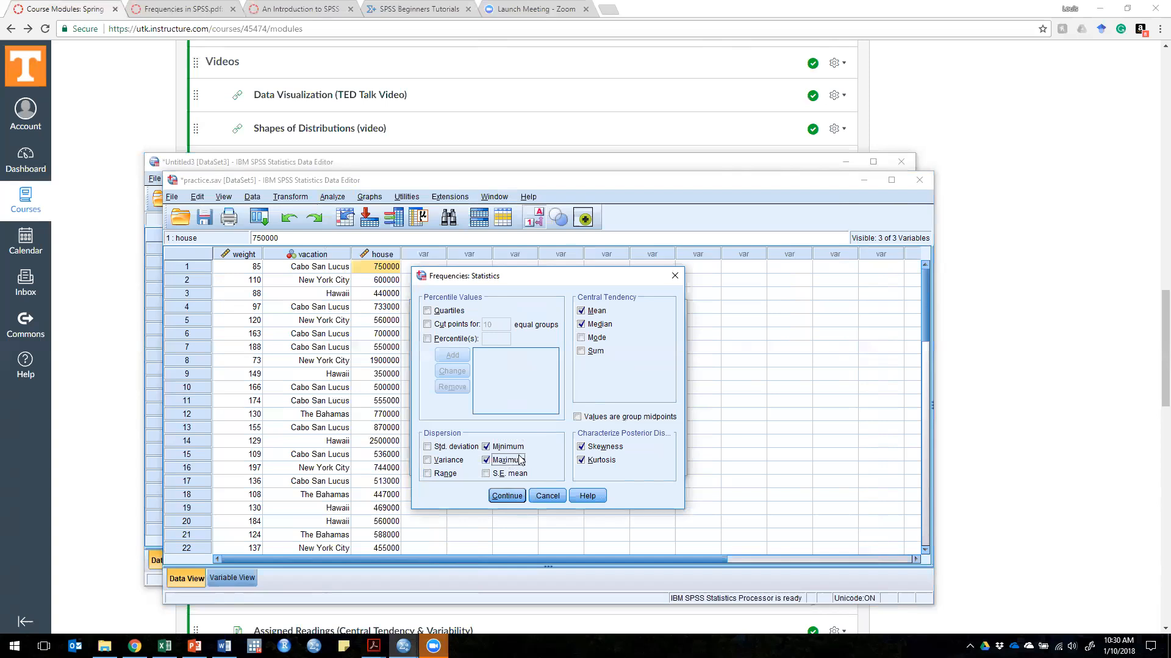
click(507, 498)
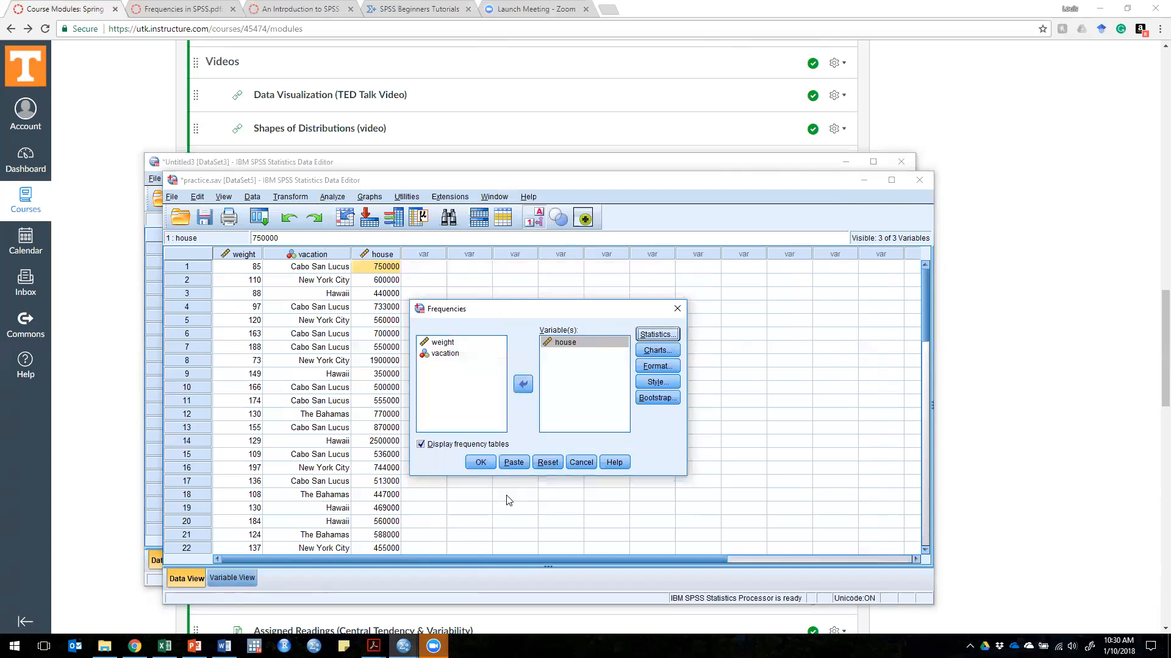
Step: Run the frequency analysis of house and bring its output document to the front
click(486, 465)
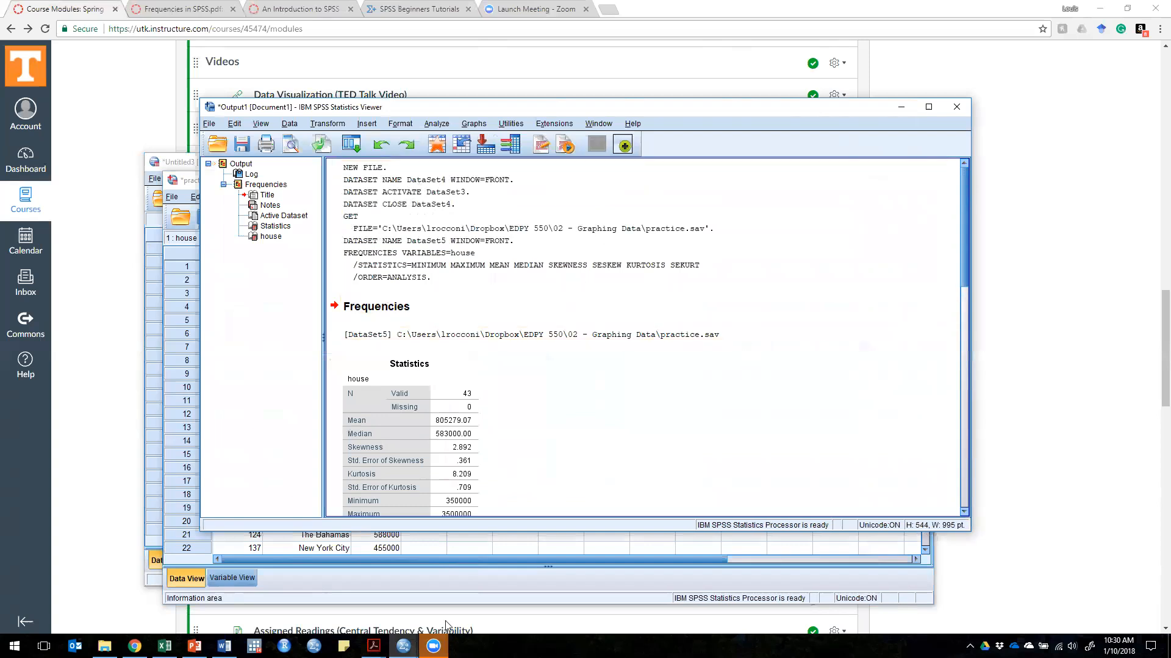
click(401, 646)
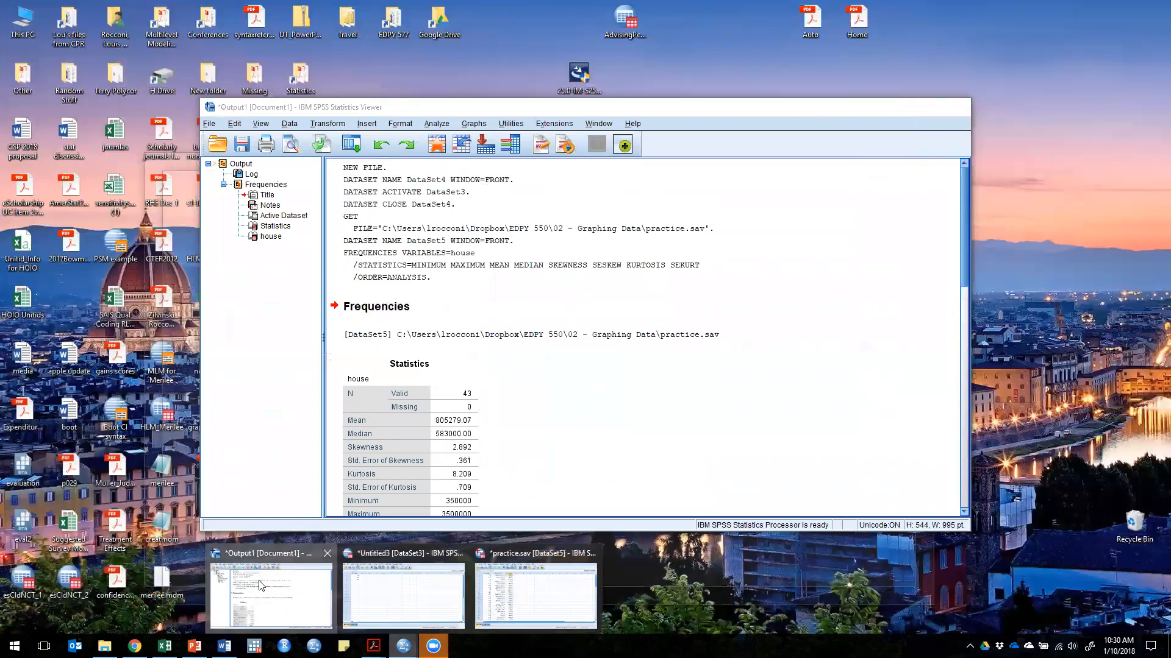
click(261, 585)
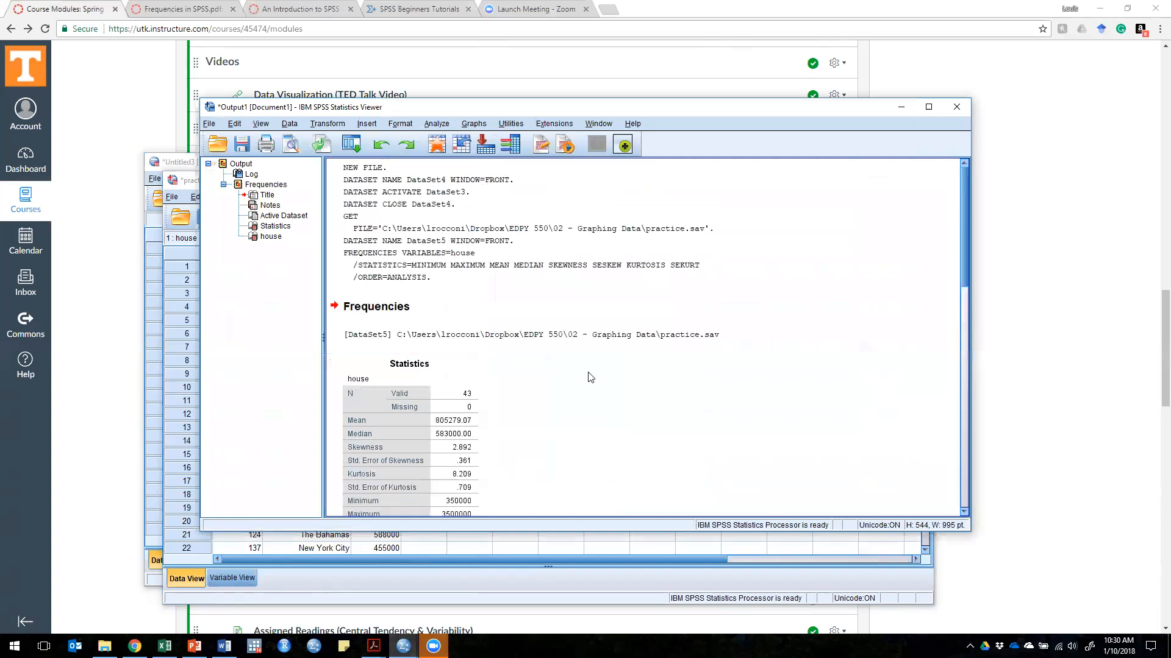
Step: Examine the command log, the source data file path and the Statistics table for house in the output
click(424, 210)
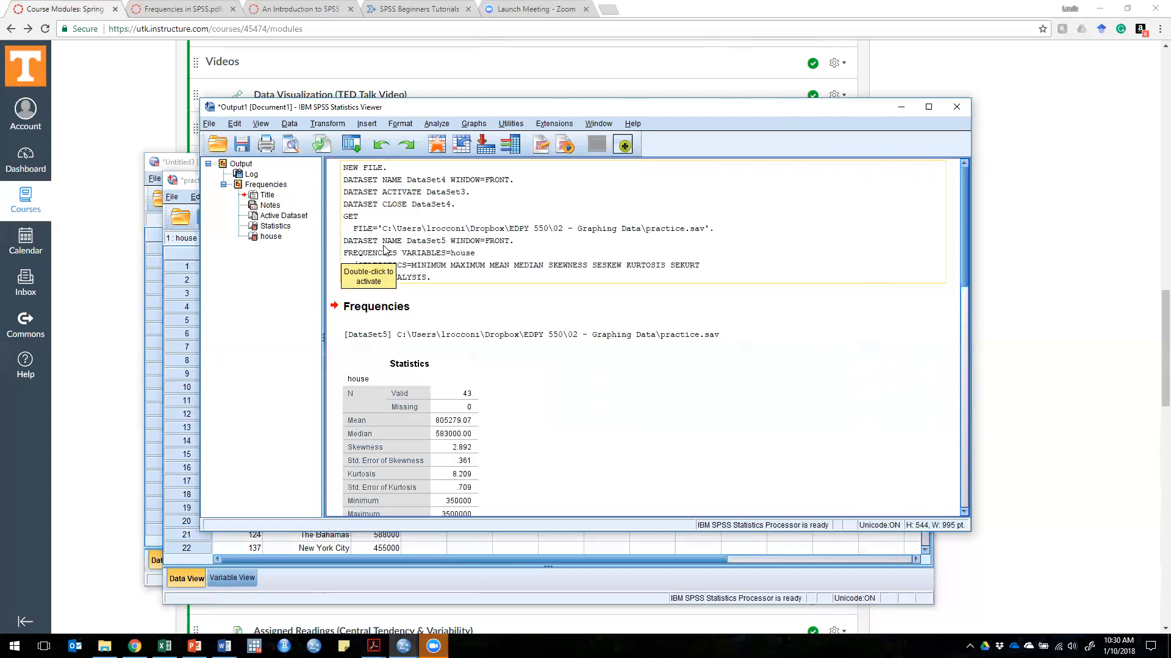
click(572, 304)
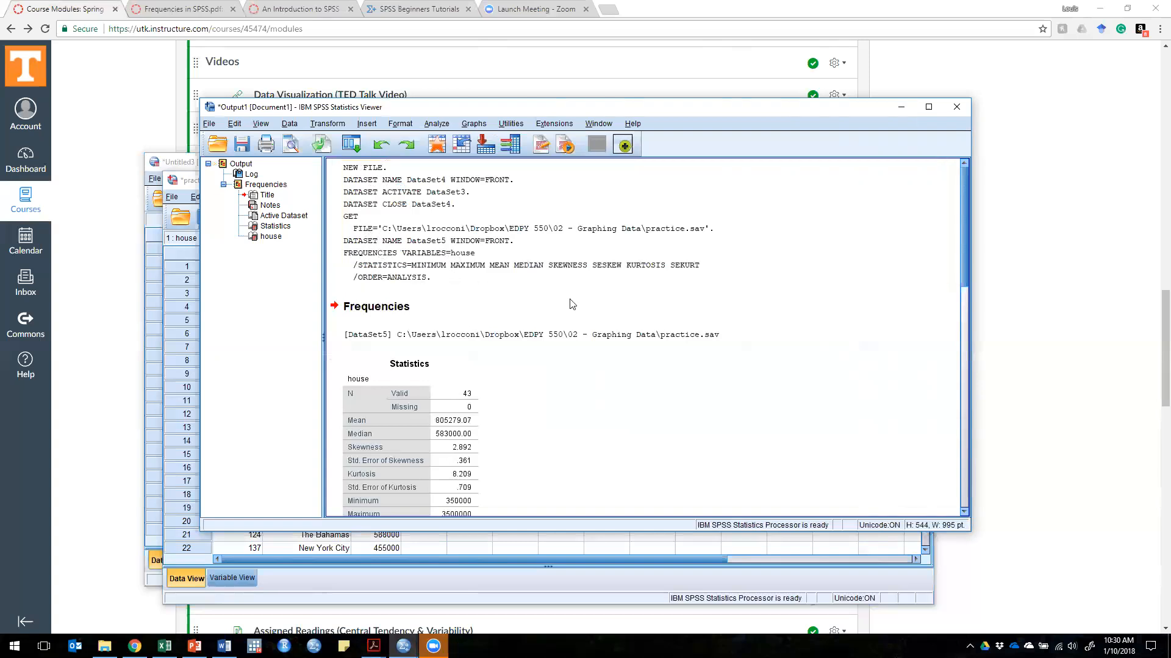
scroll(601, 292, down, 1)
click(439, 280)
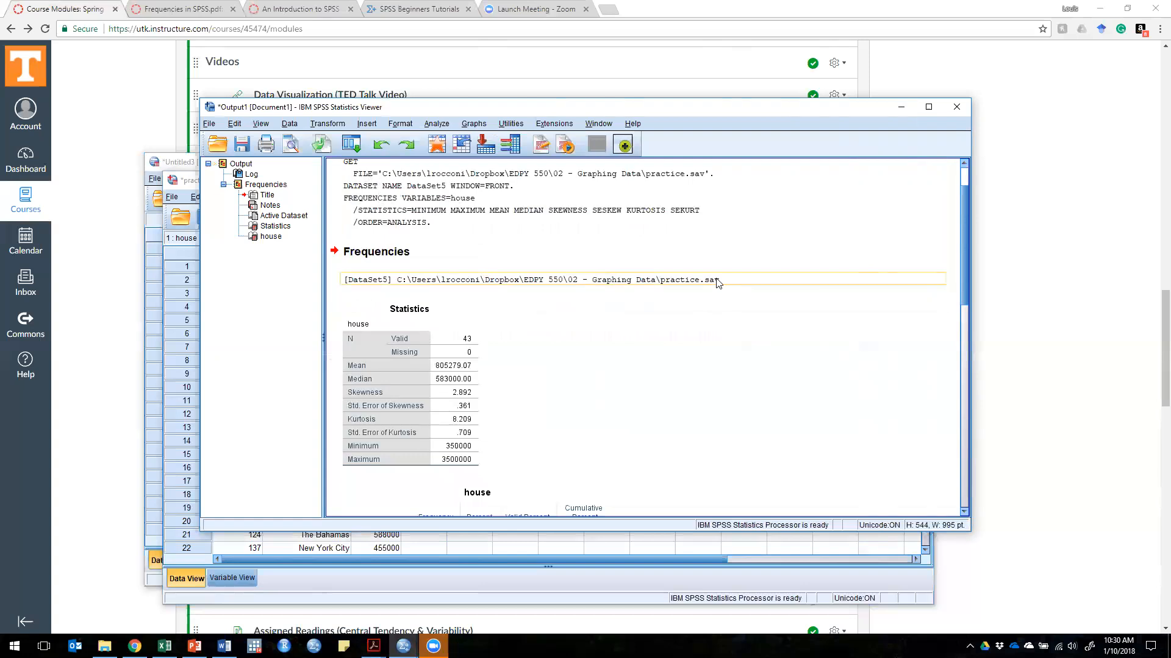
scroll(576, 333, down, 2)
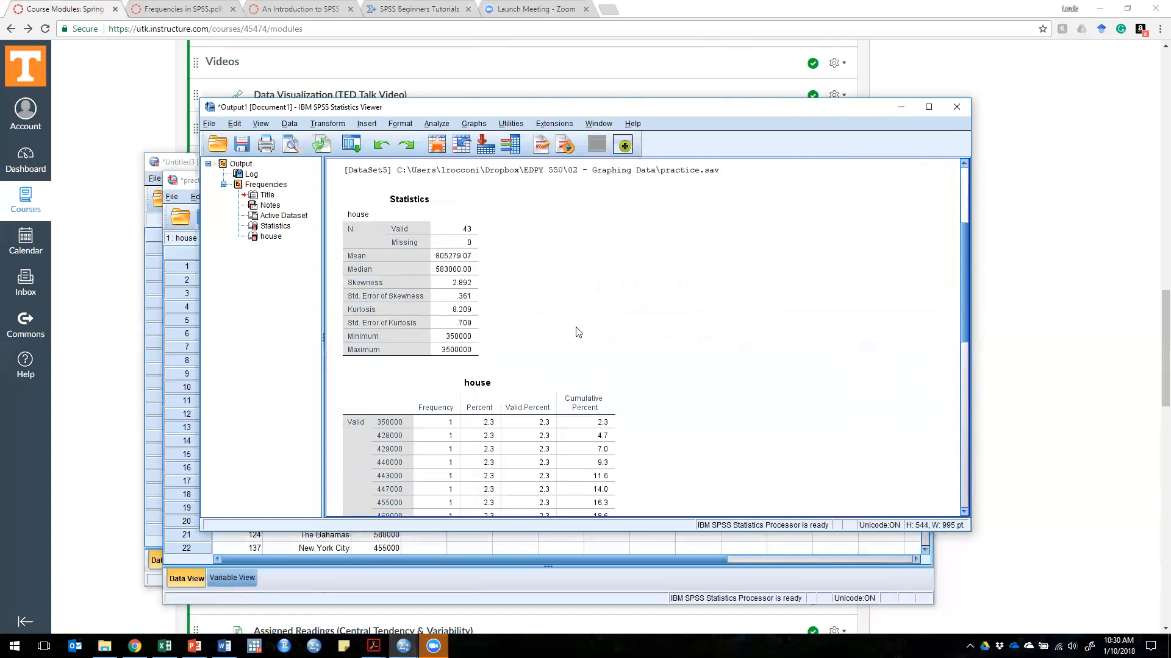
scroll(578, 332, up, 1)
click(365, 204)
click(467, 263)
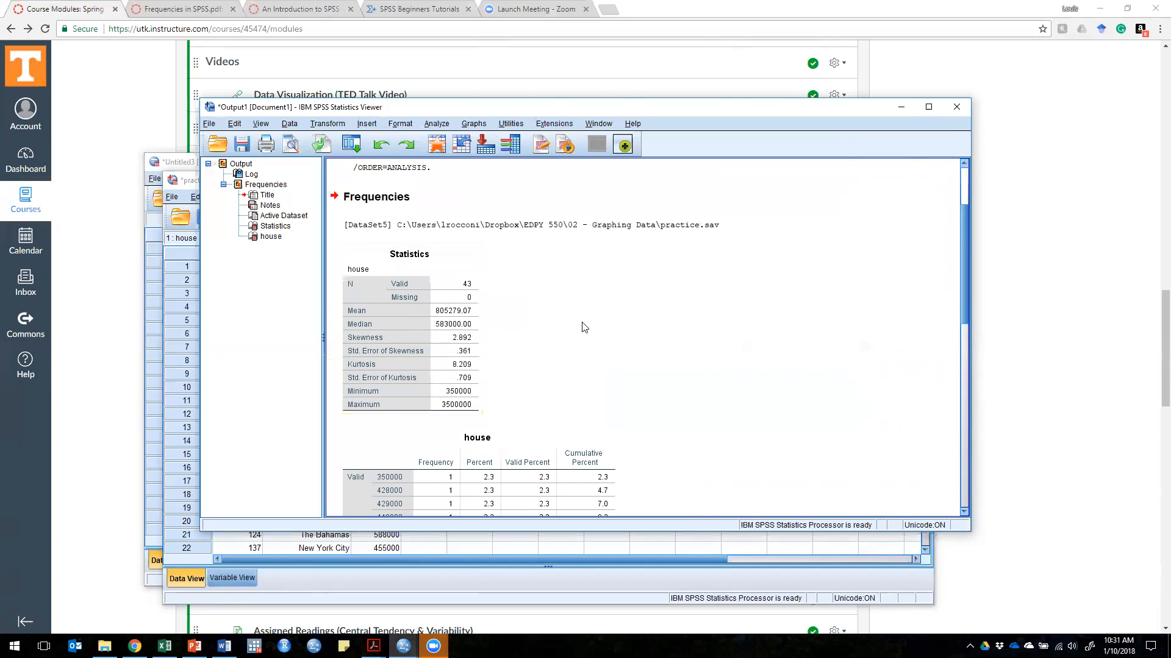
Step: Read through the house frequency table from its first value to the total, comparing it with the Statistics table
scroll(580, 319, down, 1)
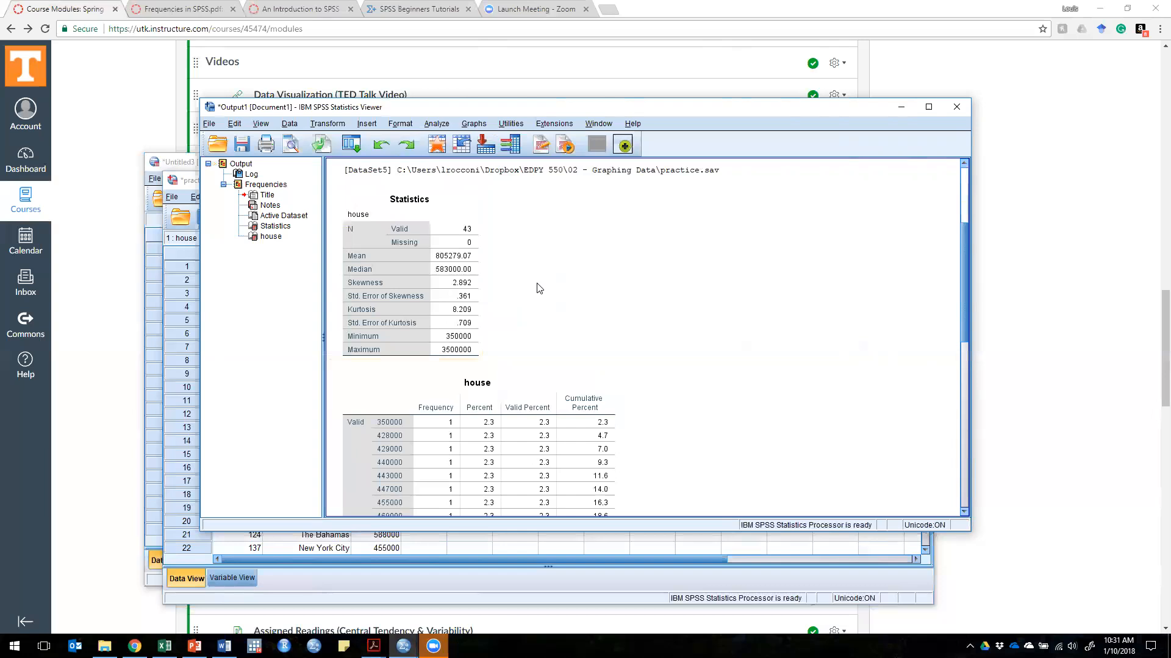
scroll(690, 326, down, 10)
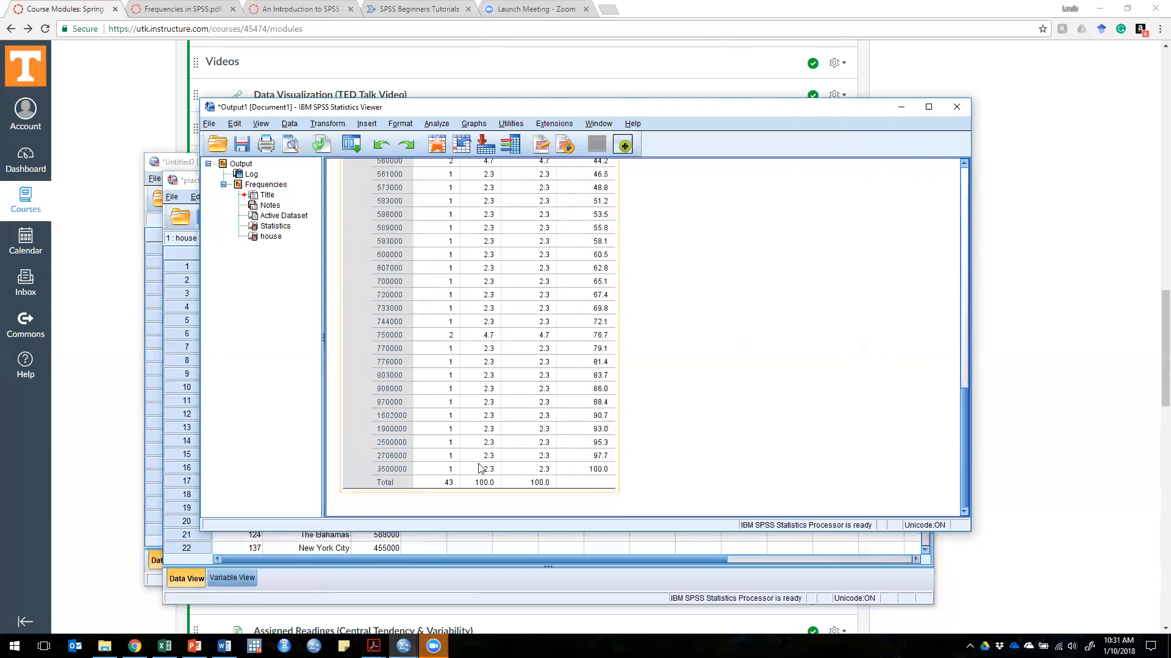
scroll(403, 419, up, 6)
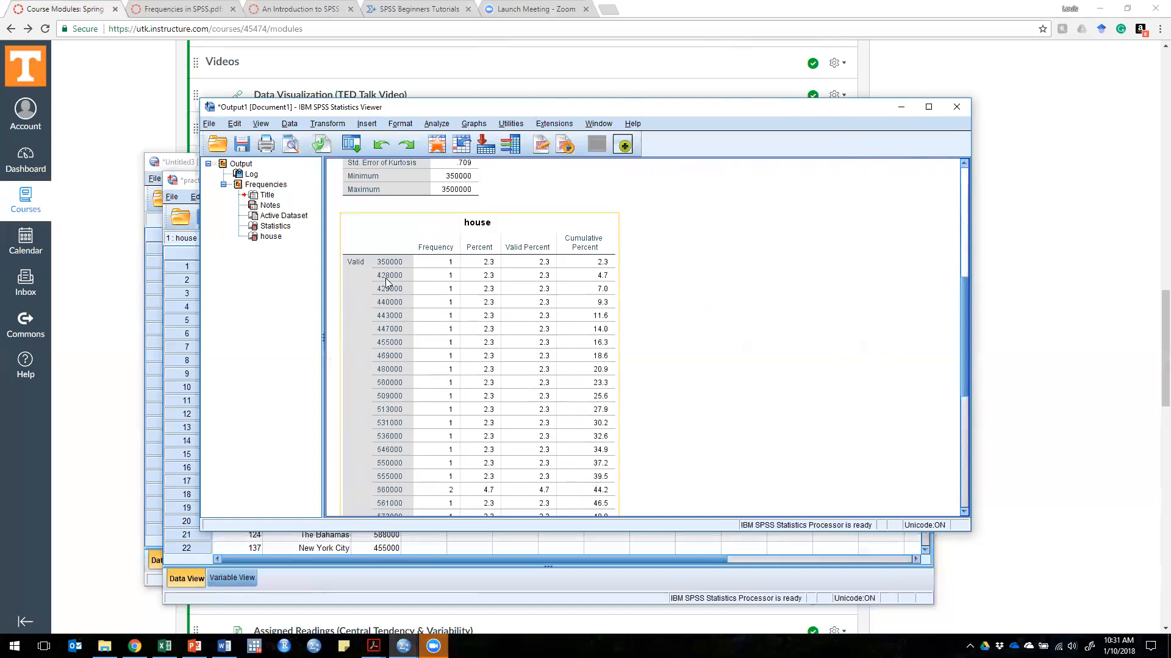
scroll(418, 399, down, 6)
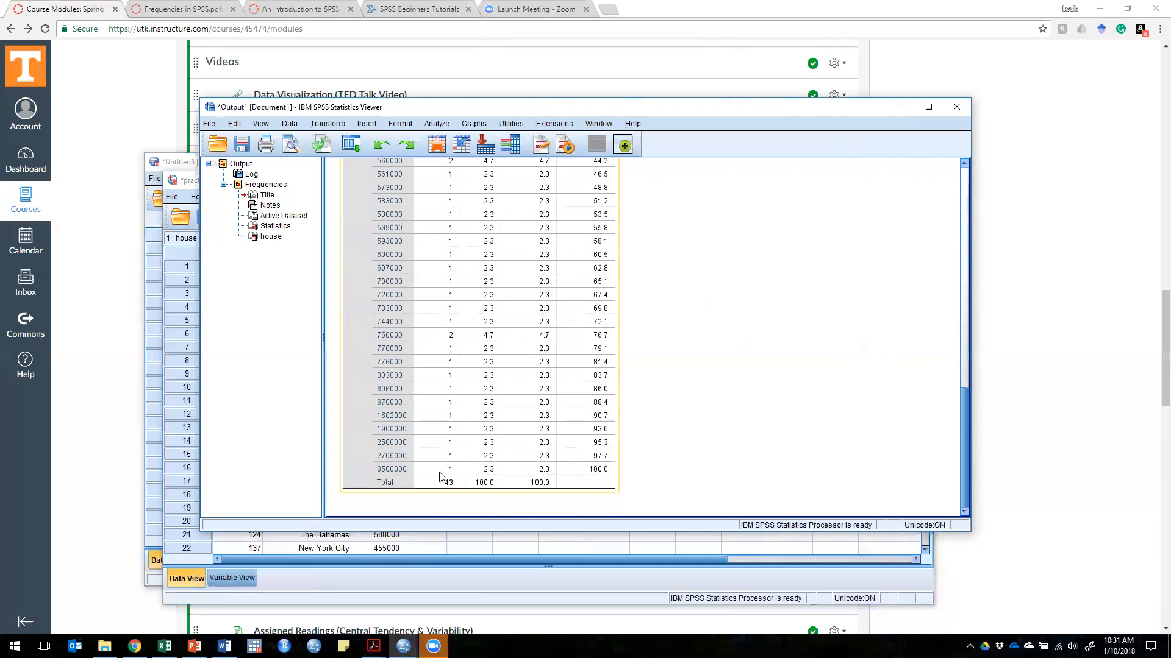
scroll(733, 402, up, 5)
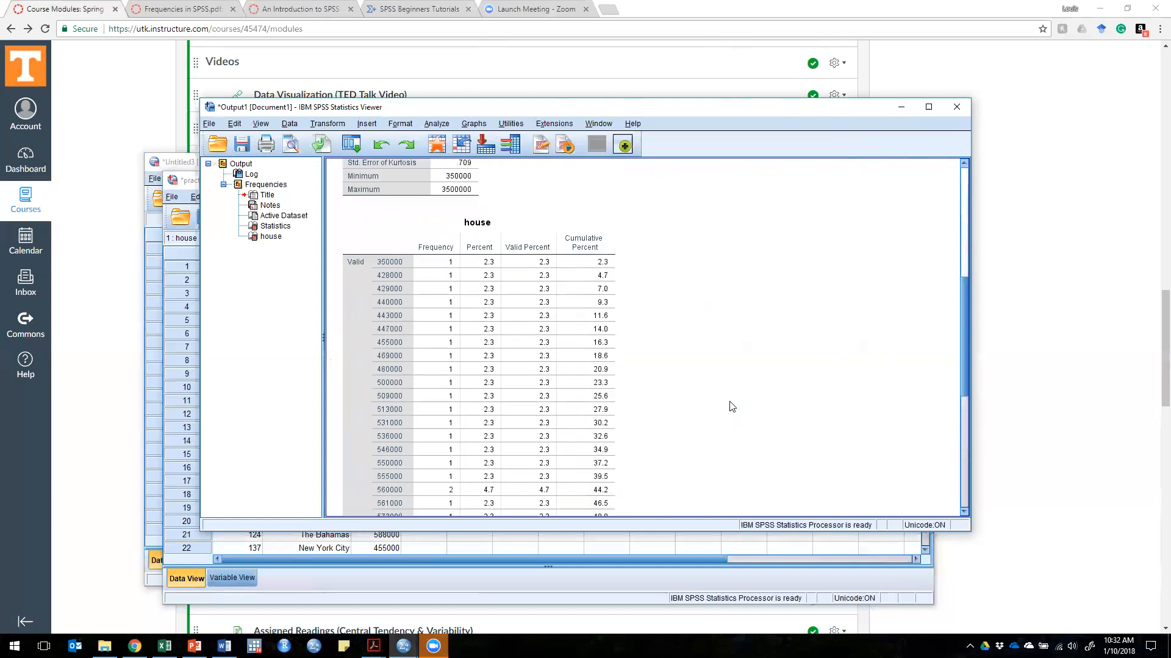
scroll(731, 406, up, 3)
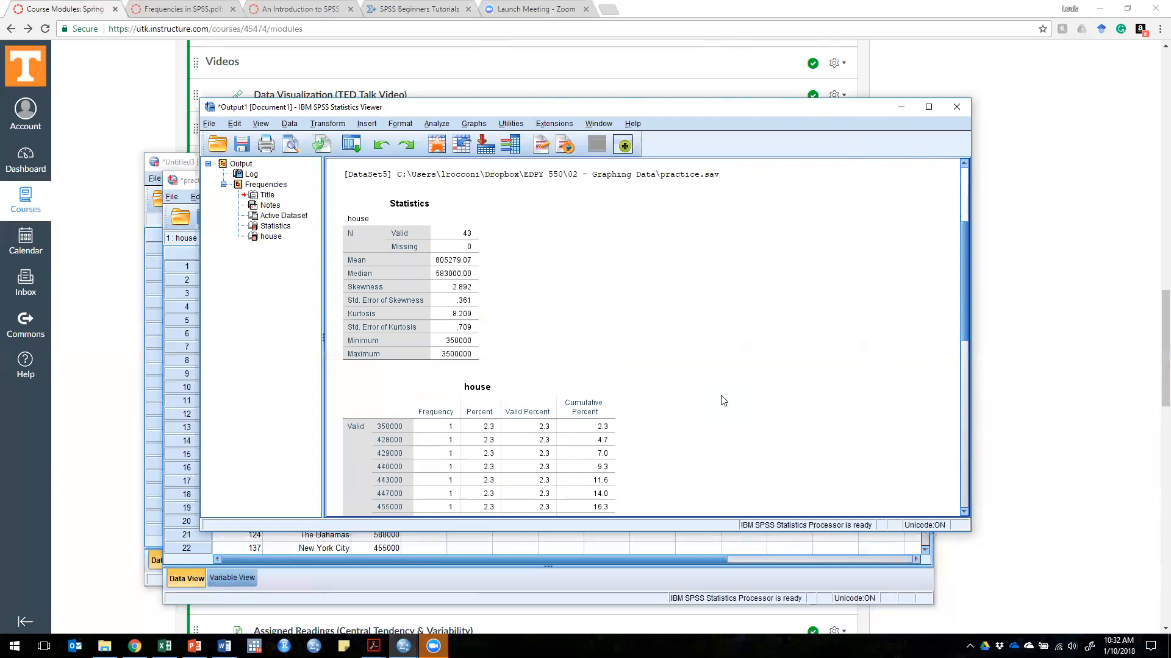
Step: Examine the Statistics table for house, including its mean, median, skewness and kurtosis, alongside the command log and frequency table
click(451, 305)
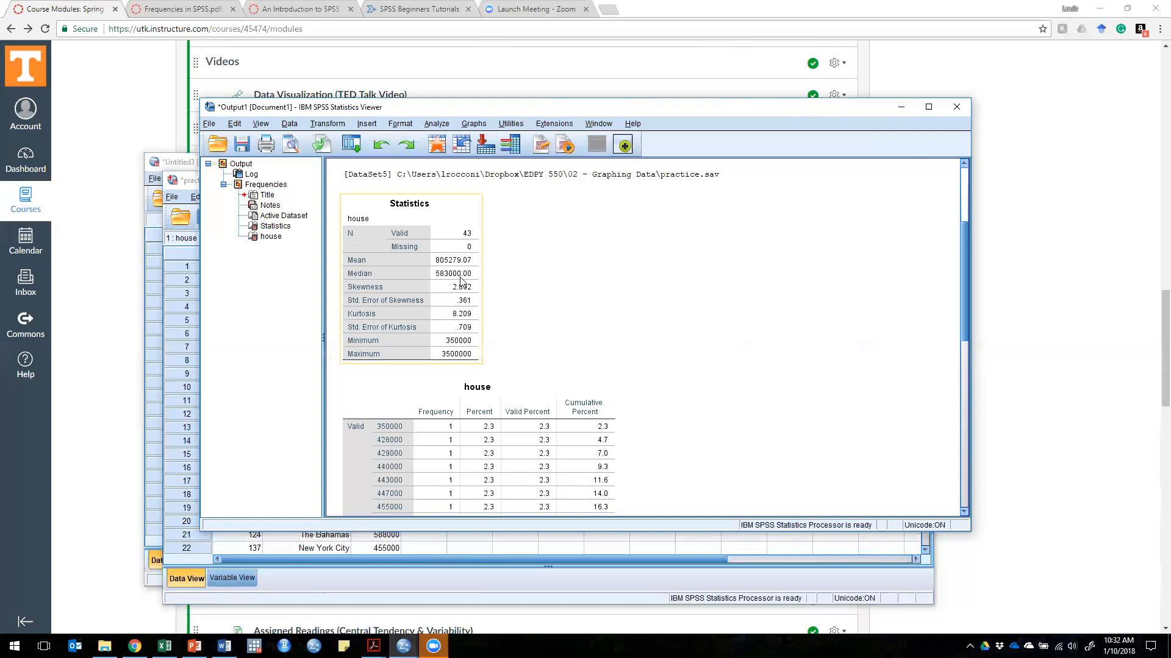
click(592, 317)
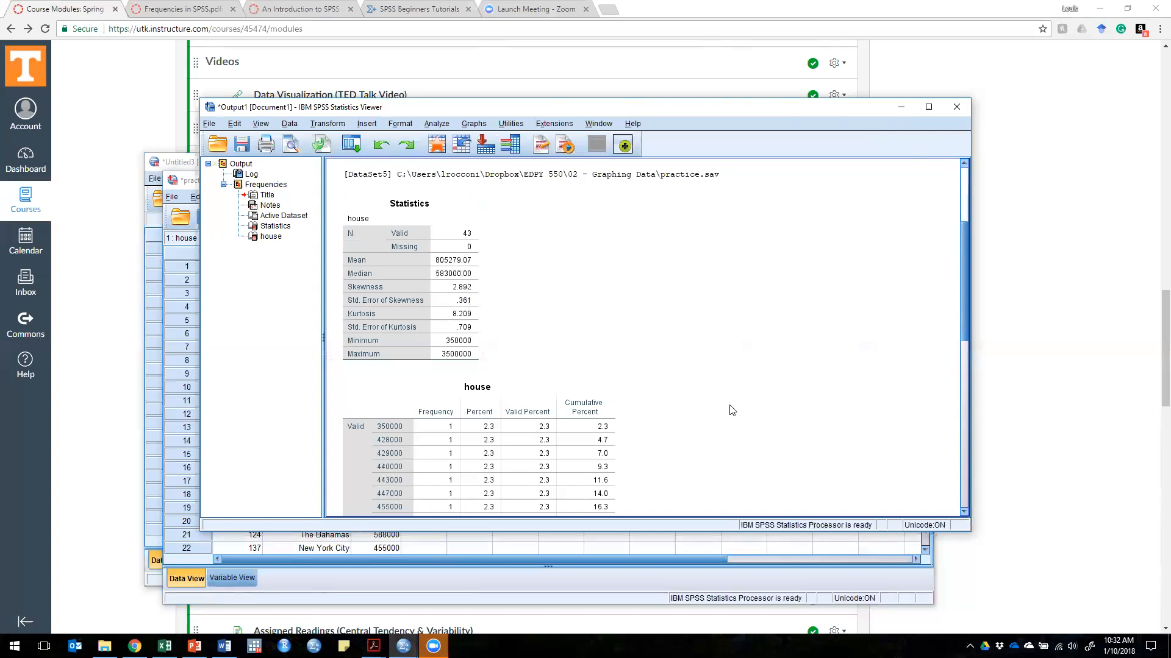
scroll(733, 411, up, 3)
scroll(737, 413, down, 3)
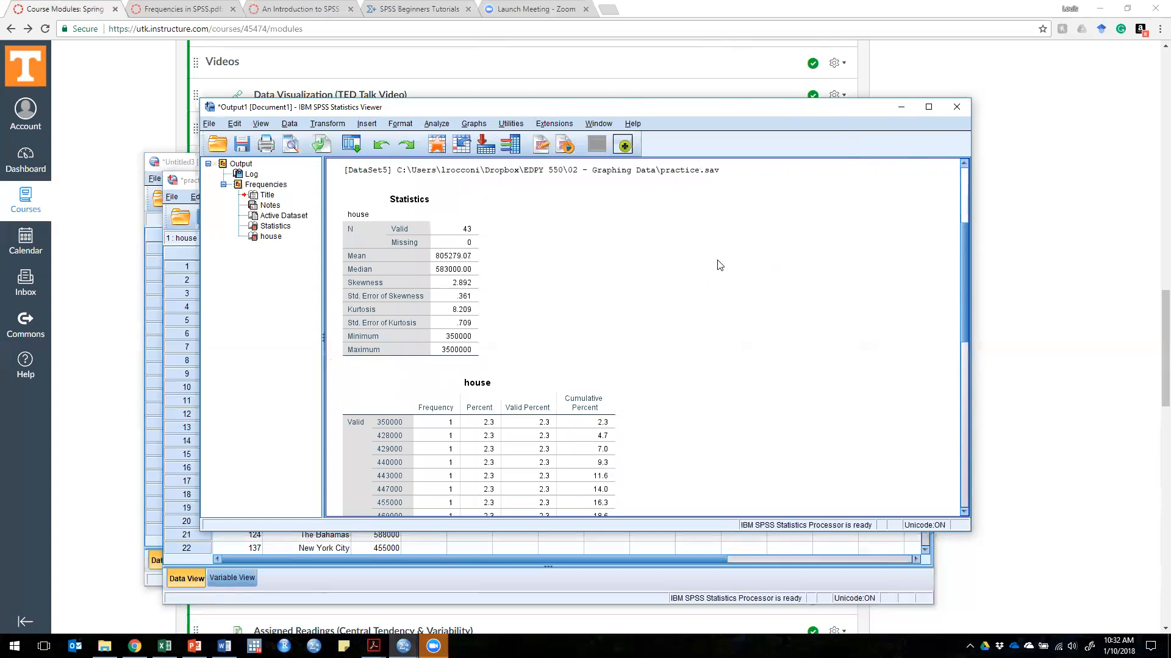
scroll(713, 290, down, 7)
scroll(713, 291, up, 10)
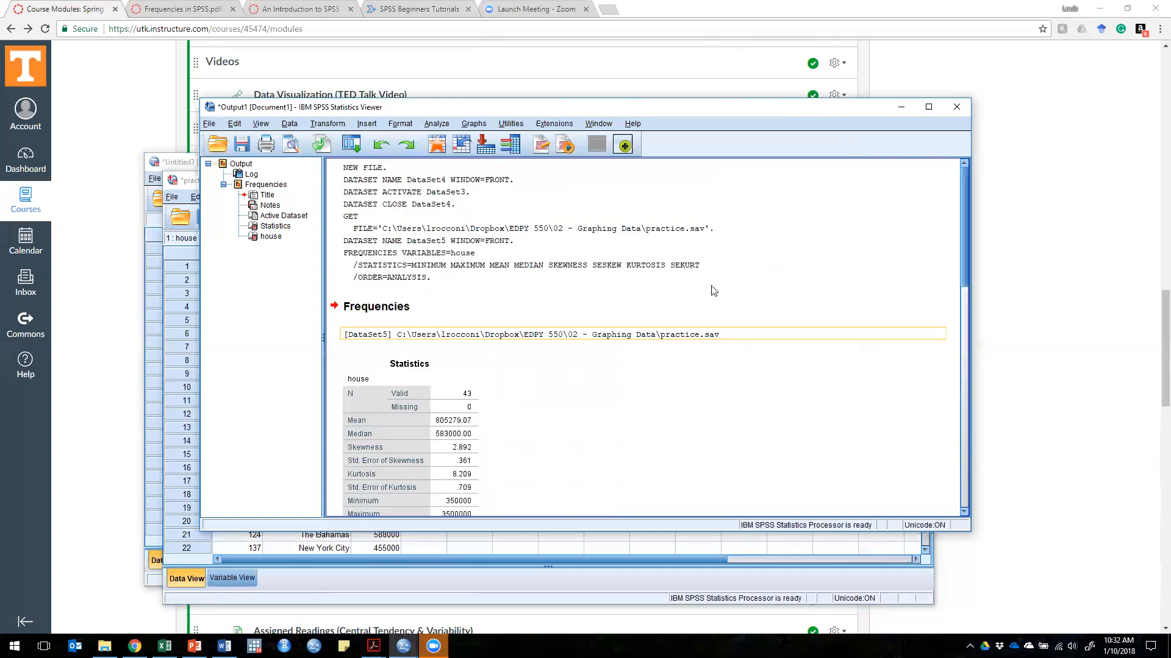
scroll(687, 391, down, 2)
scroll(687, 391, down, 1)
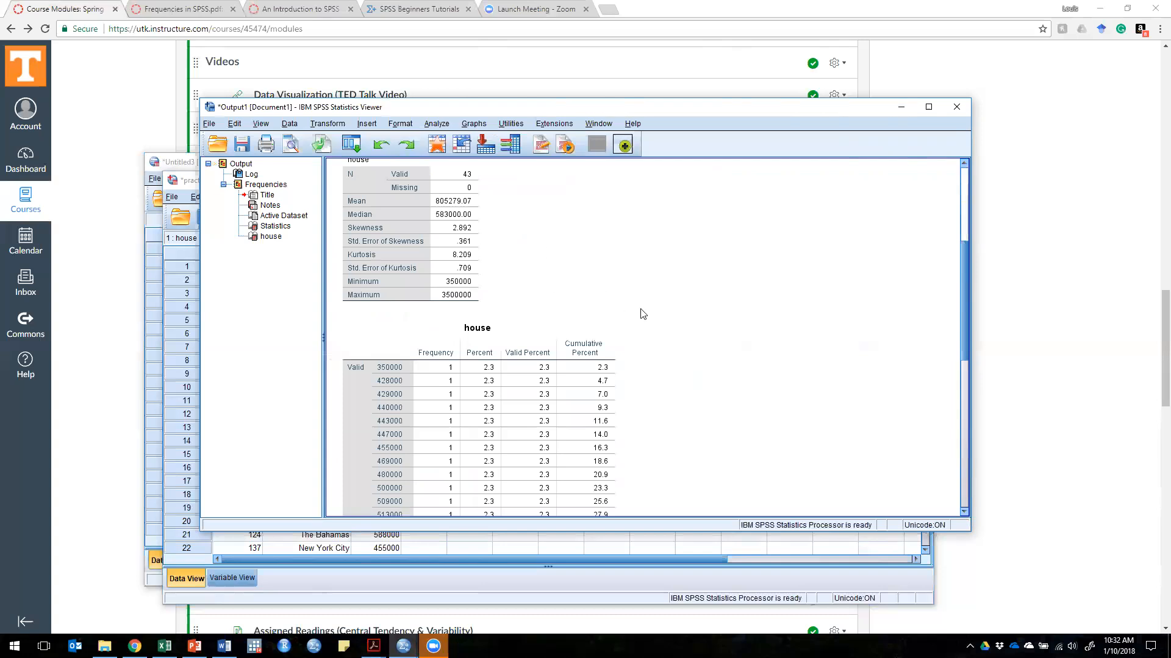
scroll(643, 314, down, 6)
scroll(643, 314, up, 7)
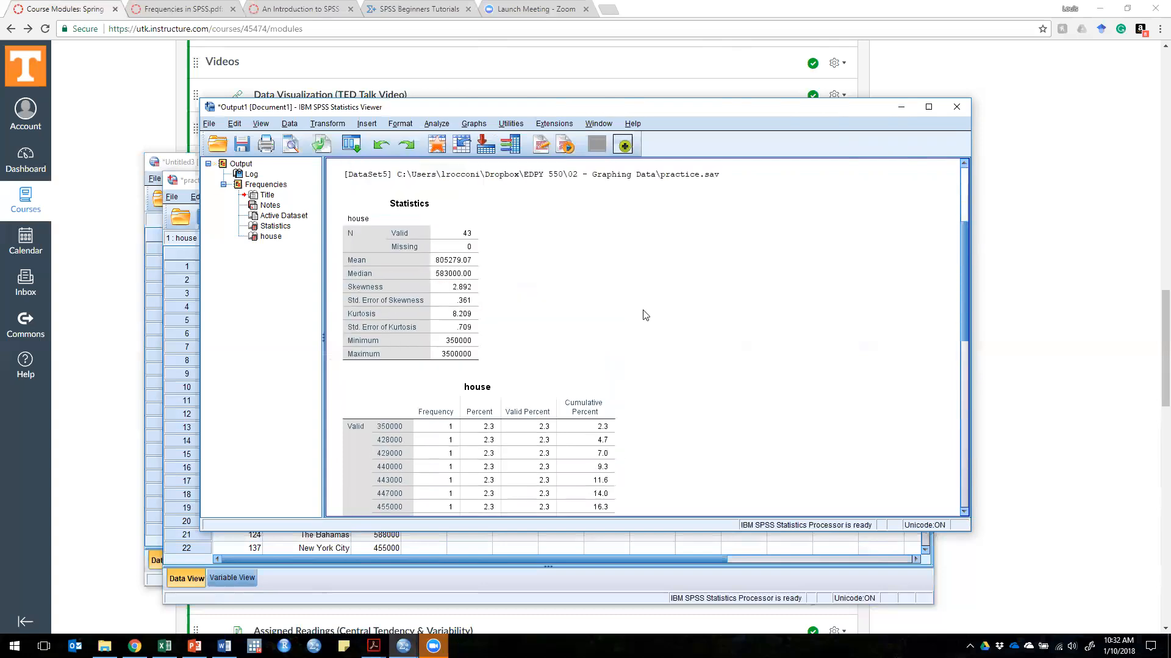
Step: Reopen the Frequencies analysis with house as its variable and choose histograms as the chart type
click(436, 123)
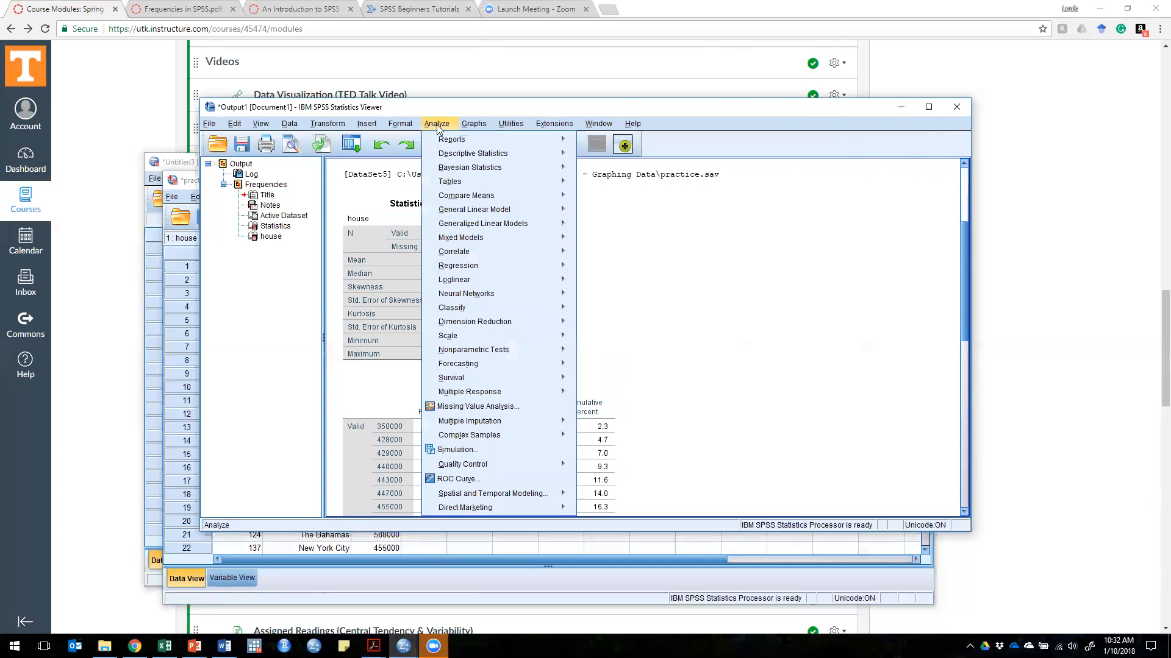
mouse_move(473, 153)
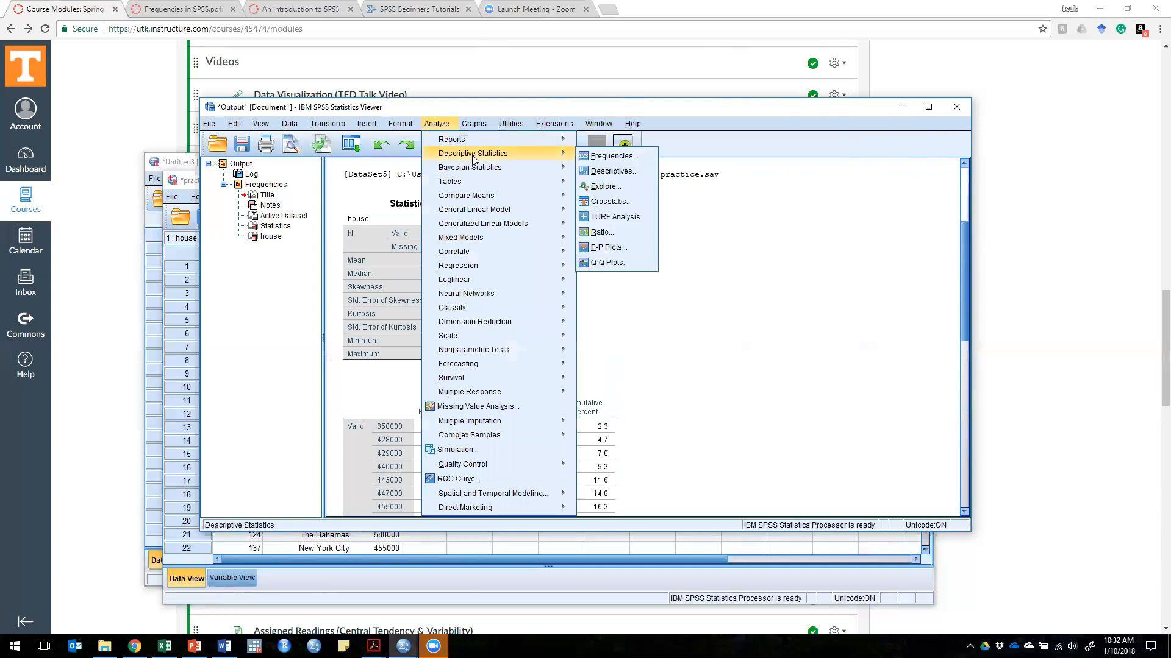
click(622, 157)
click(565, 343)
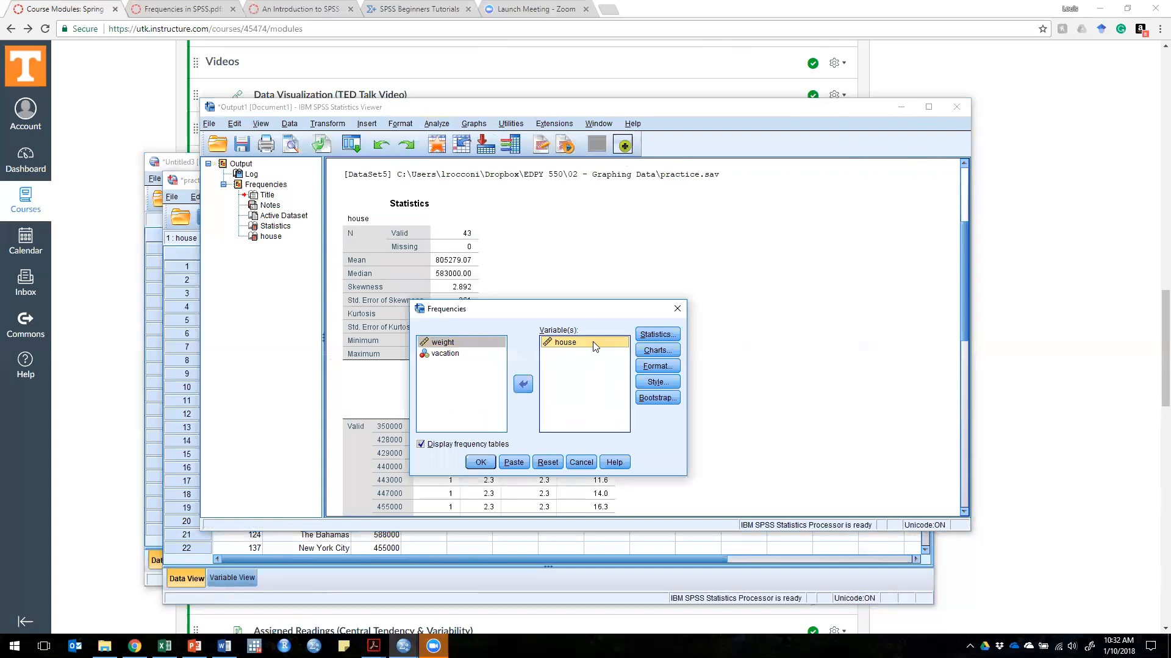
click(669, 350)
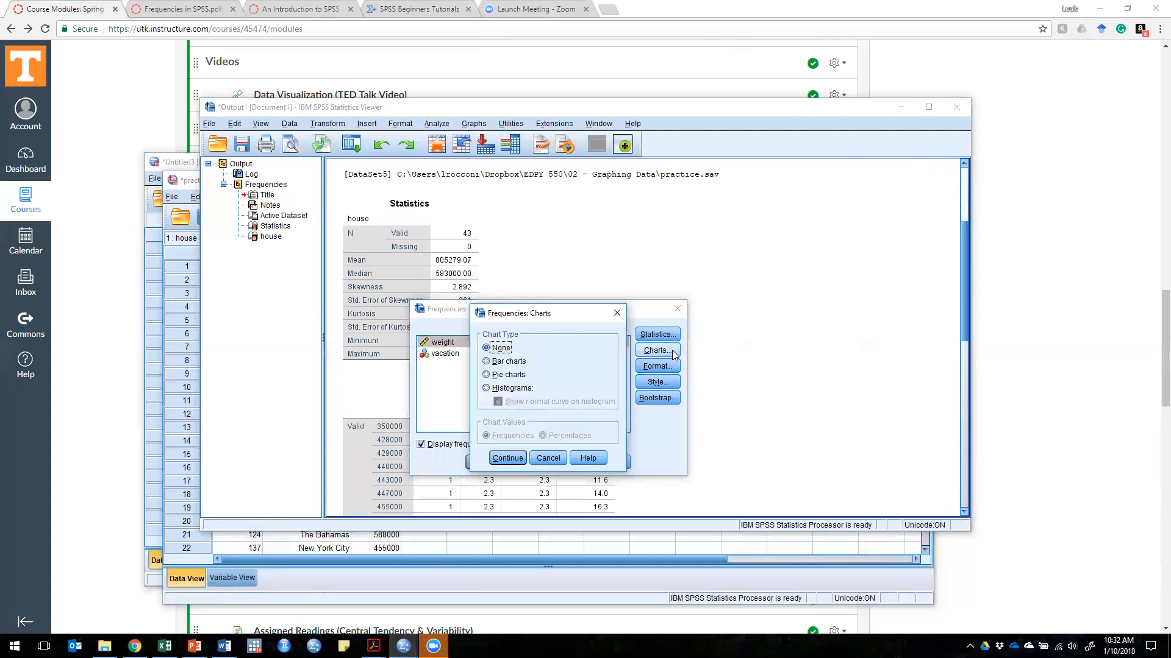
click(515, 394)
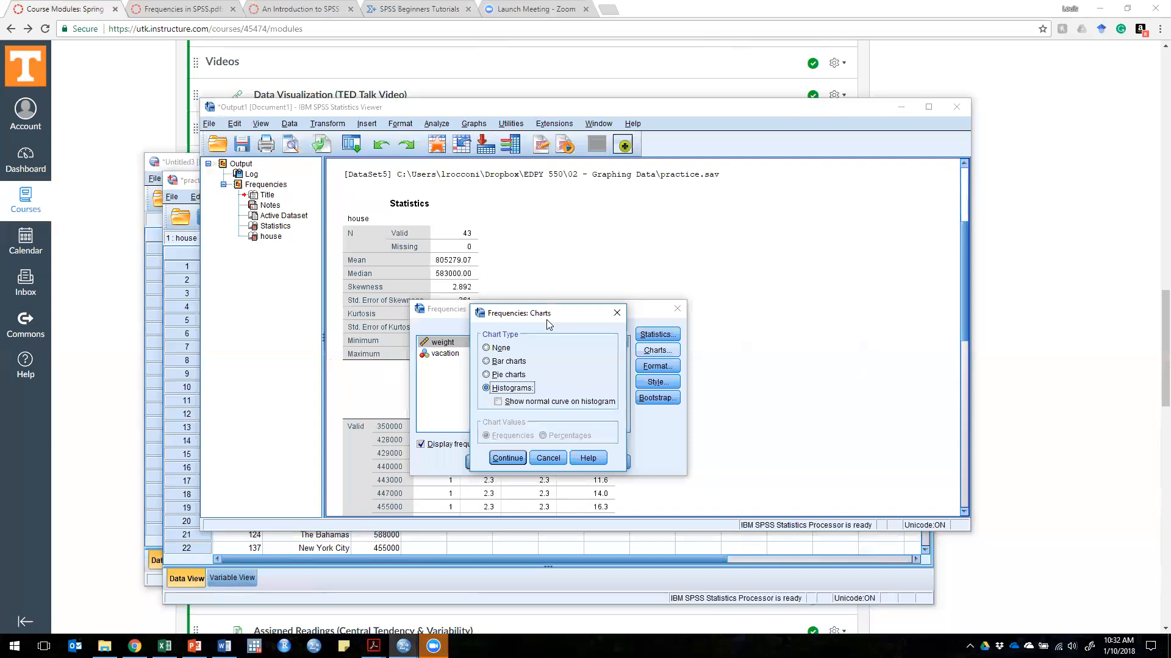
Step: Show the normal curve on the histogram, run the frequency analysis and view the house histogram
drag(547, 321, 781, 294)
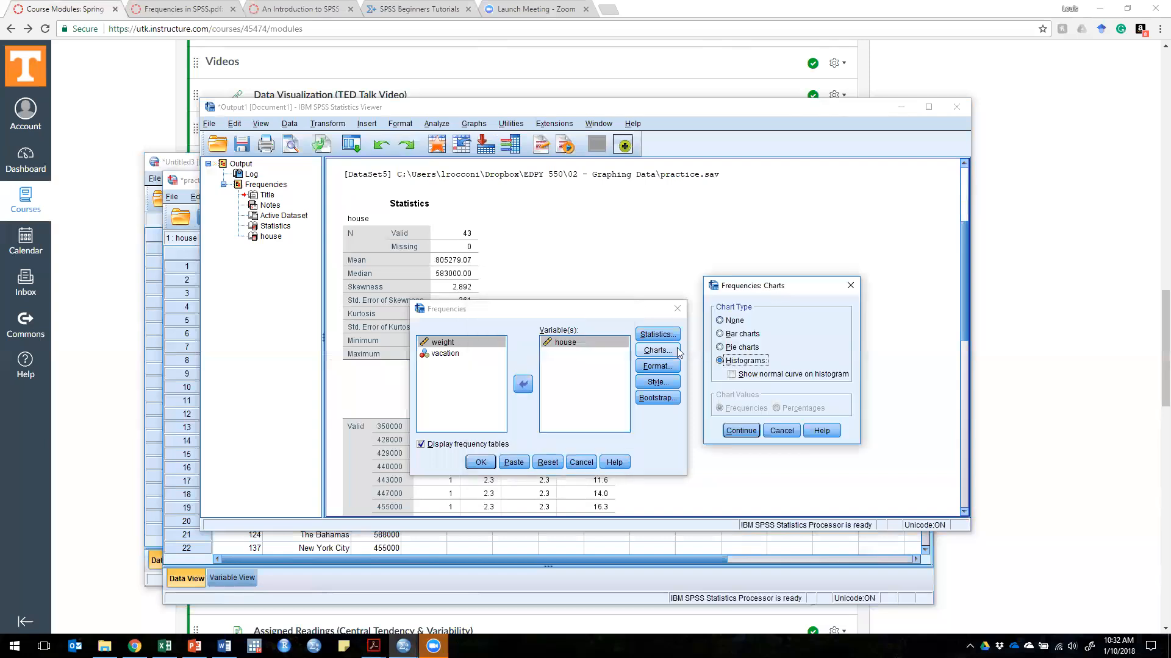
click(767, 377)
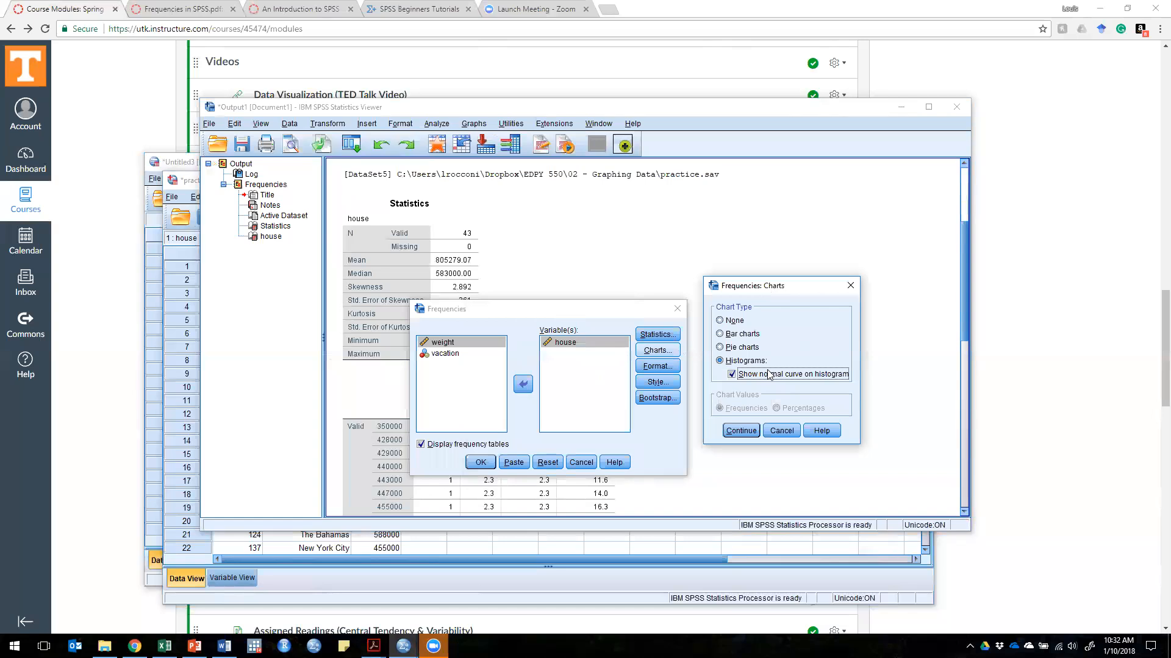
click(741, 430)
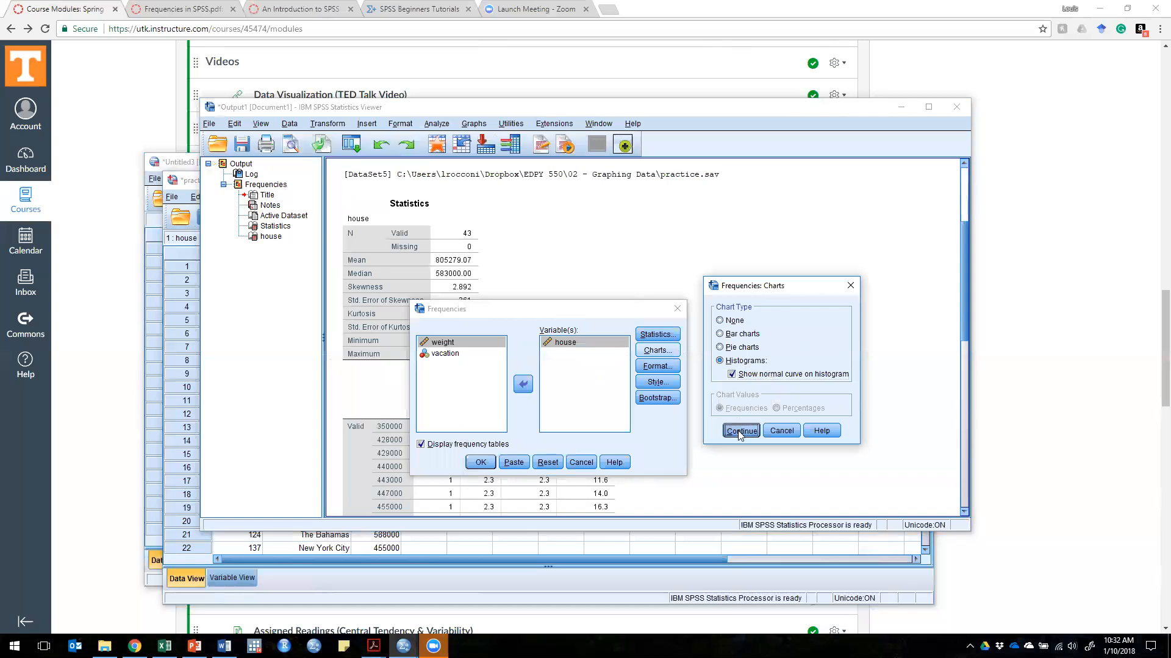
click(481, 462)
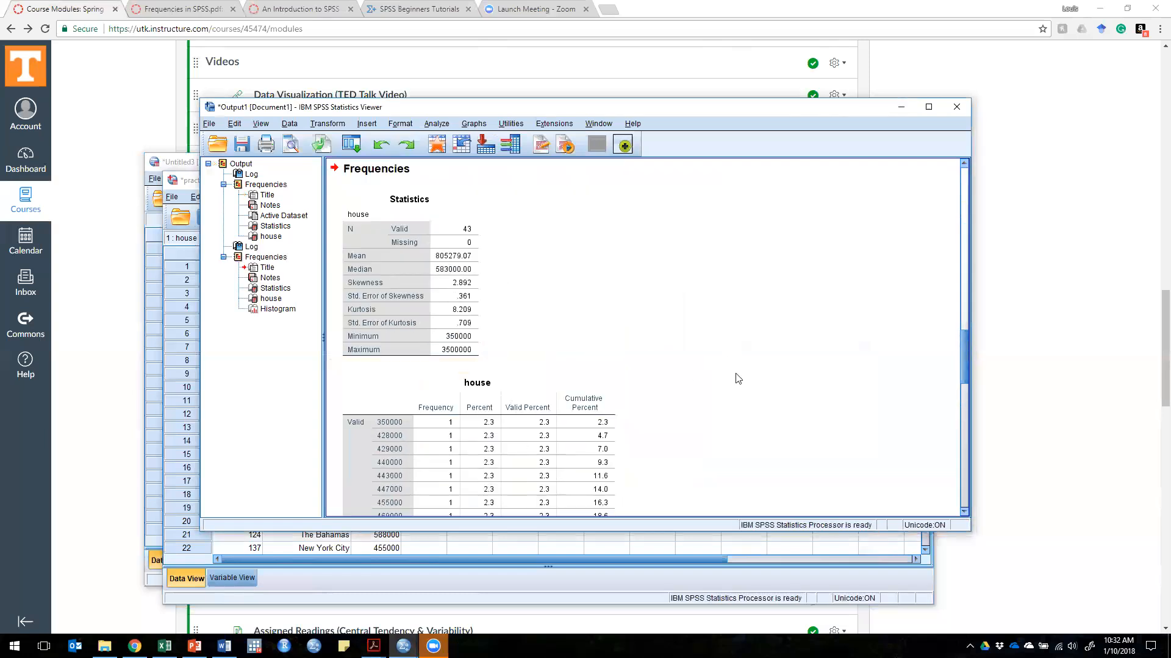
scroll(734, 354, down, 15)
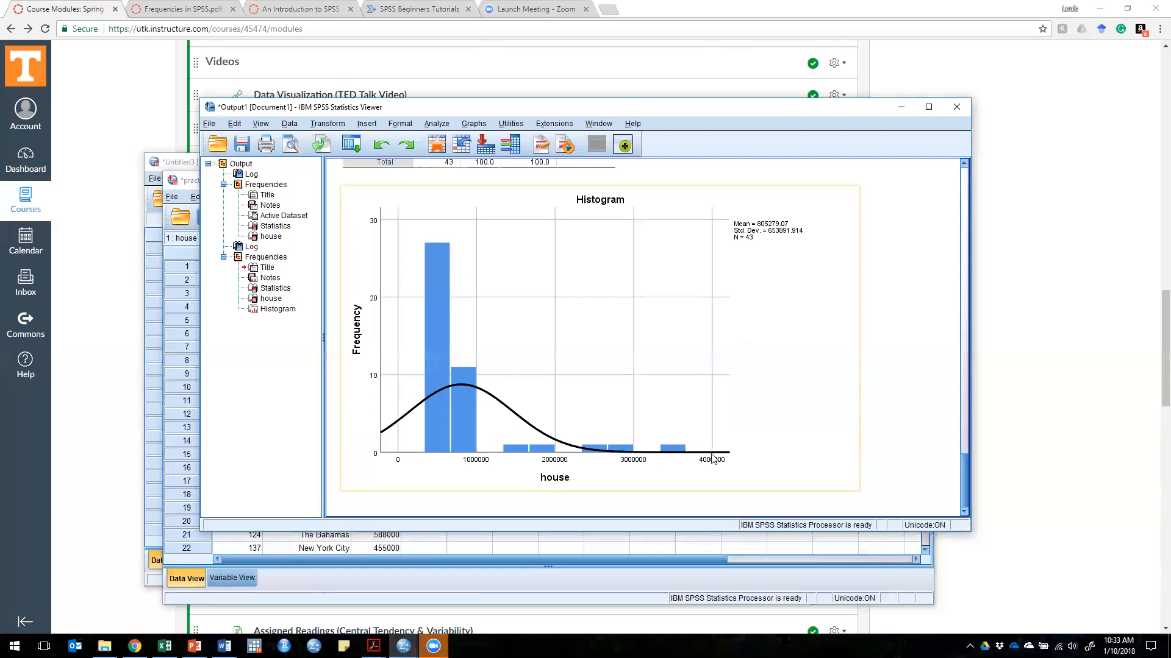
Step: Reopen the Frequencies analysis and replace house with weight as the variable to analyze
click(438, 124)
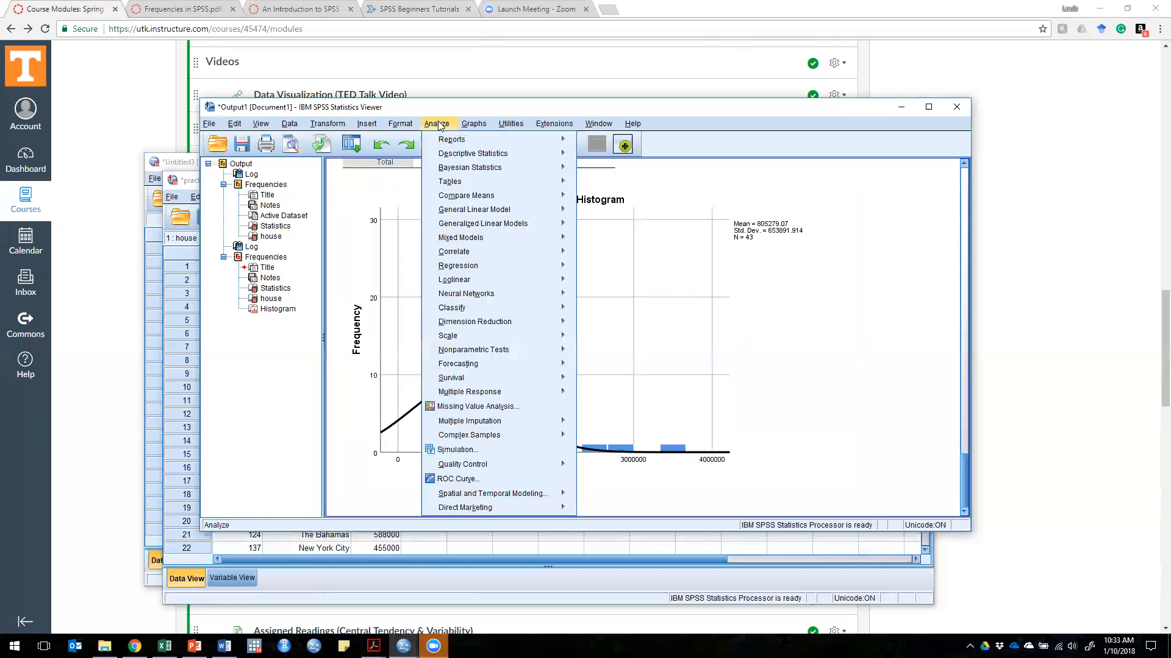
mouse_move(487, 154)
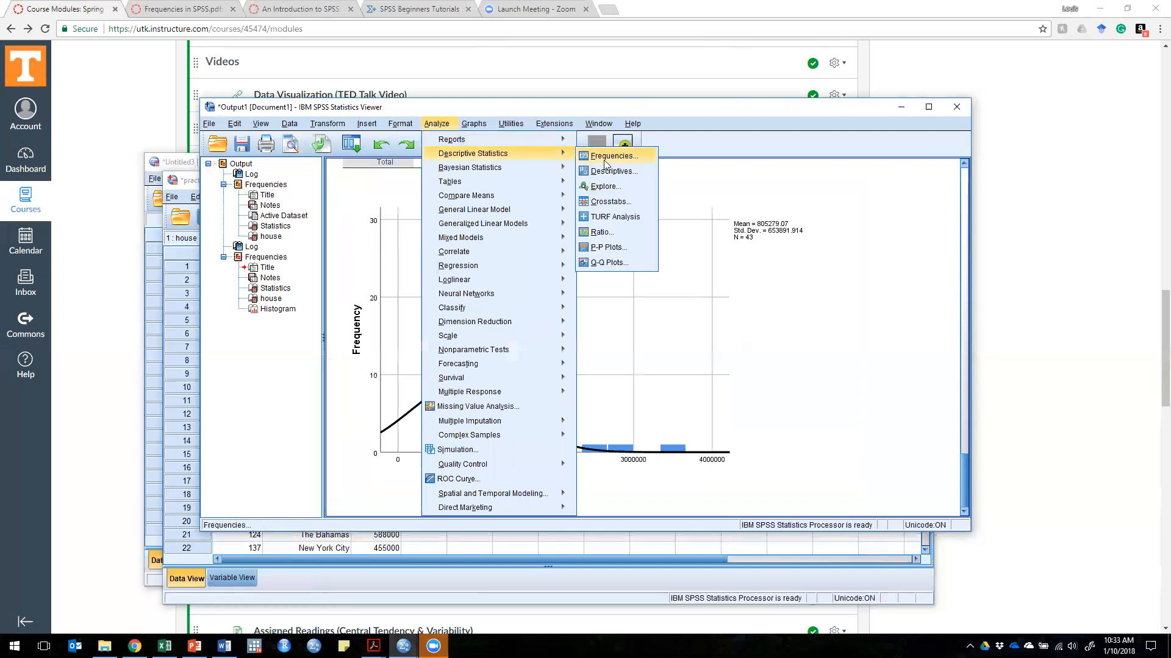
click(606, 154)
click(575, 343)
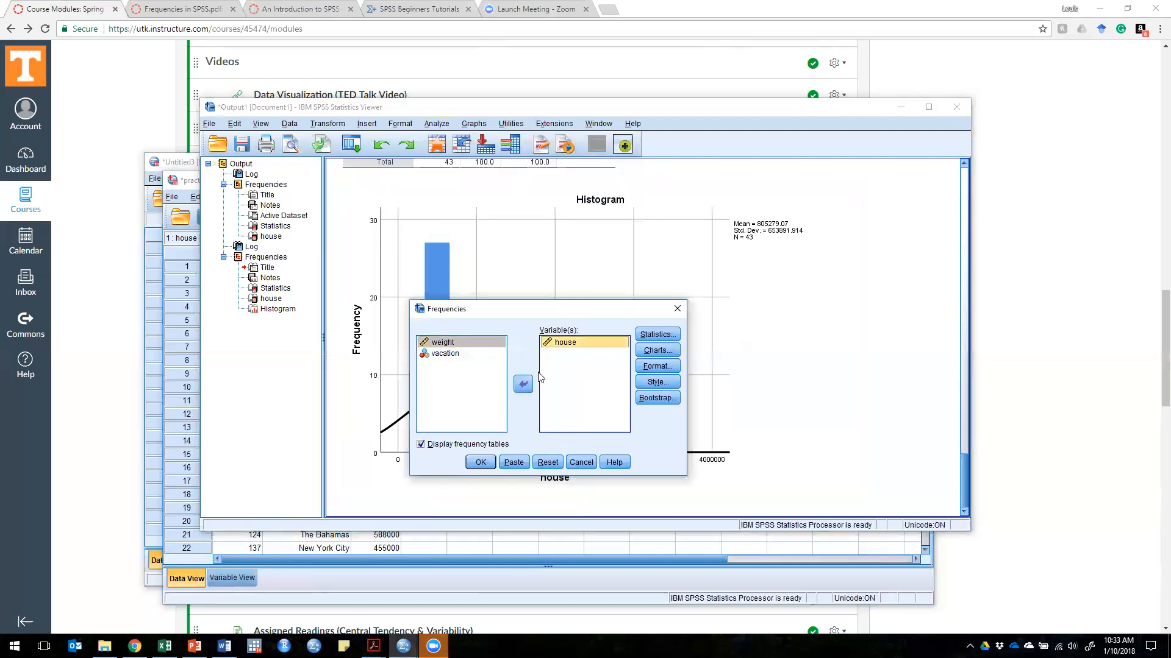
click(523, 384)
click(441, 343)
click(523, 384)
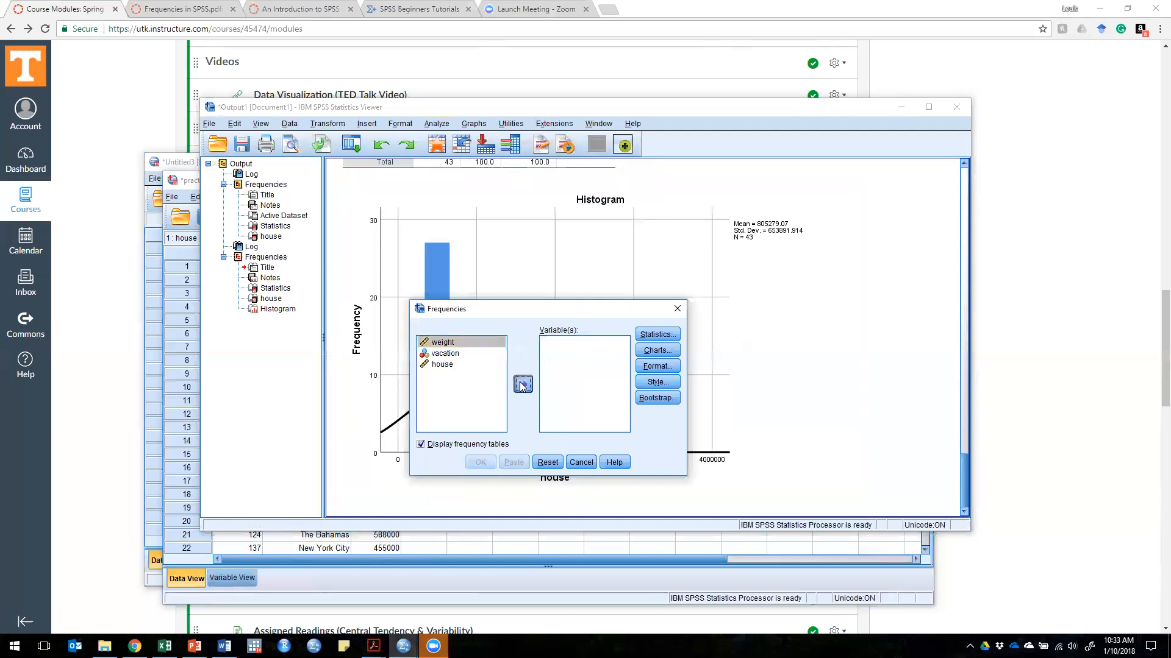
Step: Keep the histogram with normal curve as the chart, run the analysis of weight and view its histogram
click(657, 354)
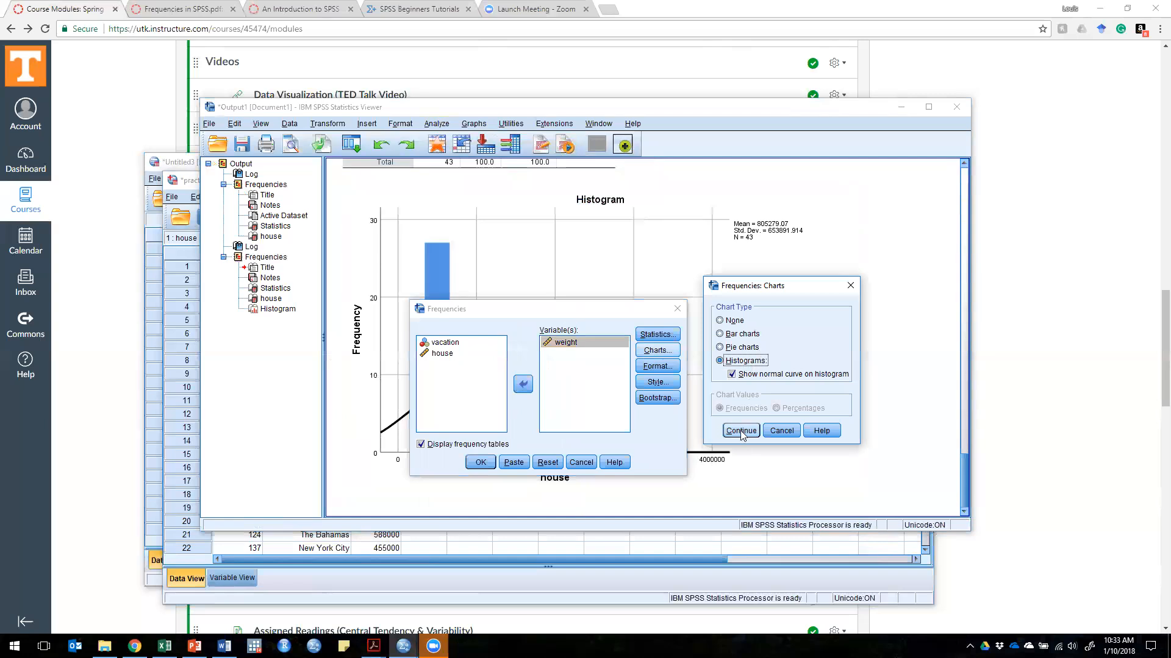
click(741, 431)
click(478, 462)
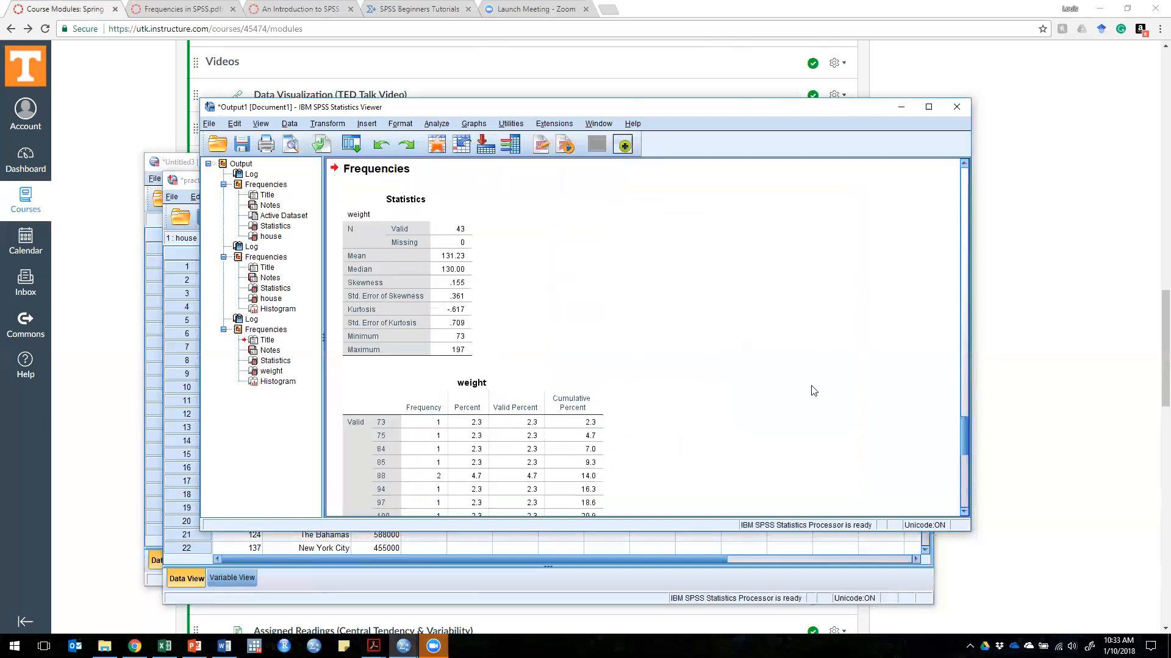
scroll(793, 391, down, 10)
scroll(778, 385, down, 5)
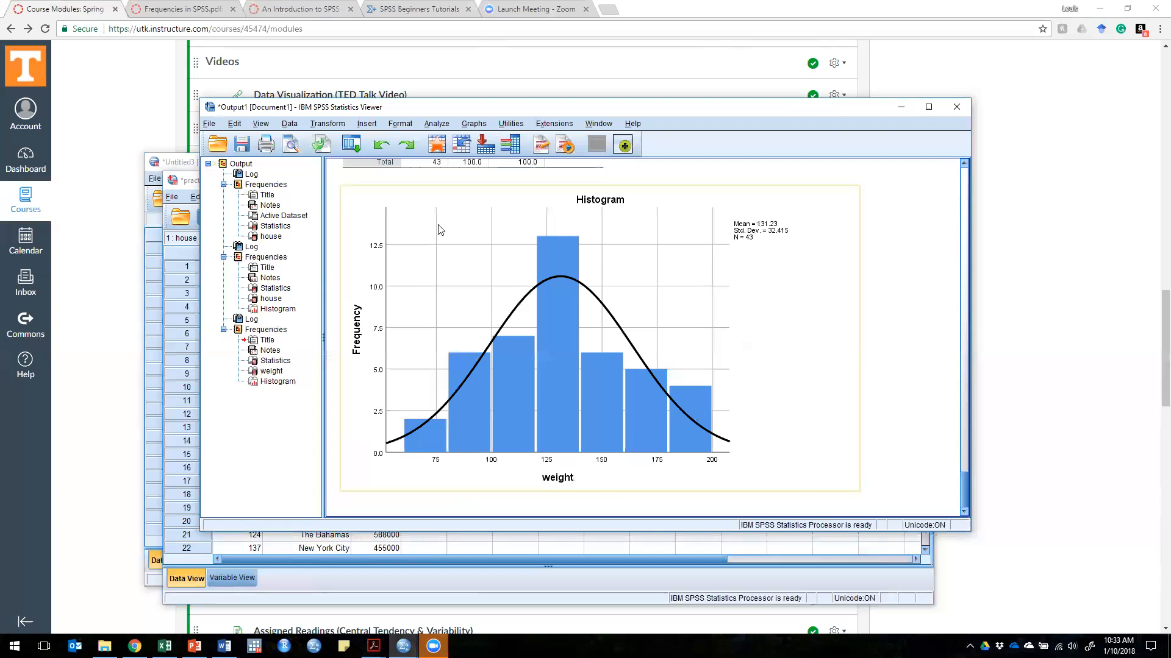
Step: Reopen the Frequencies analysis and replace weight with vacation as the variable to analyze
click(434, 124)
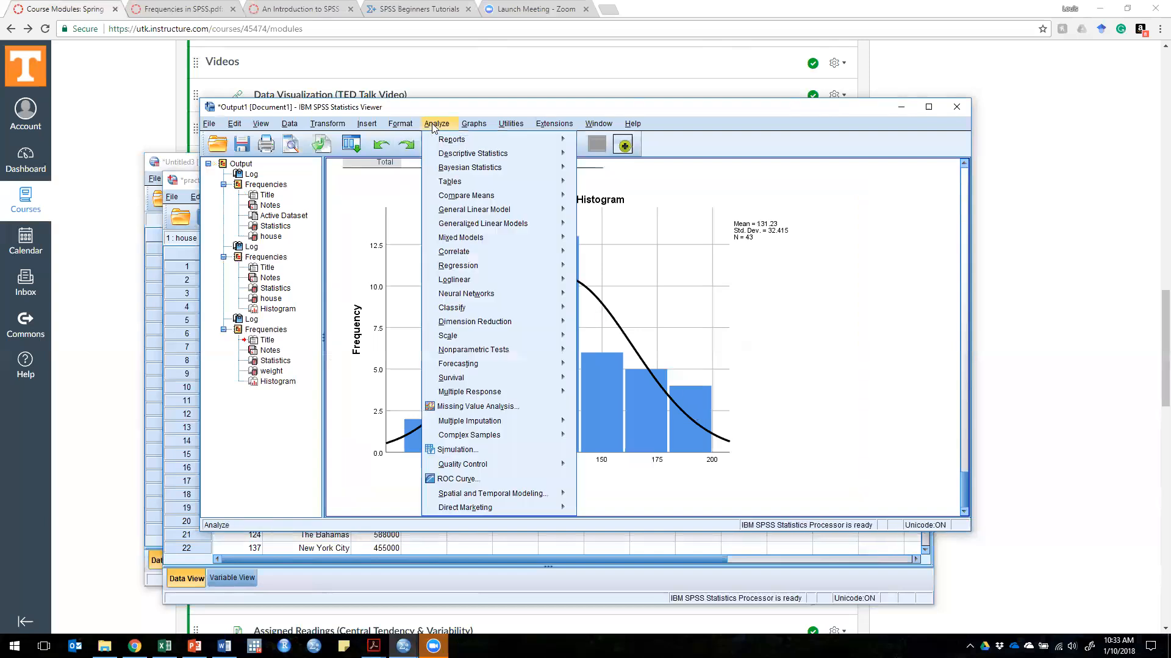
mouse_move(482, 159)
click(597, 162)
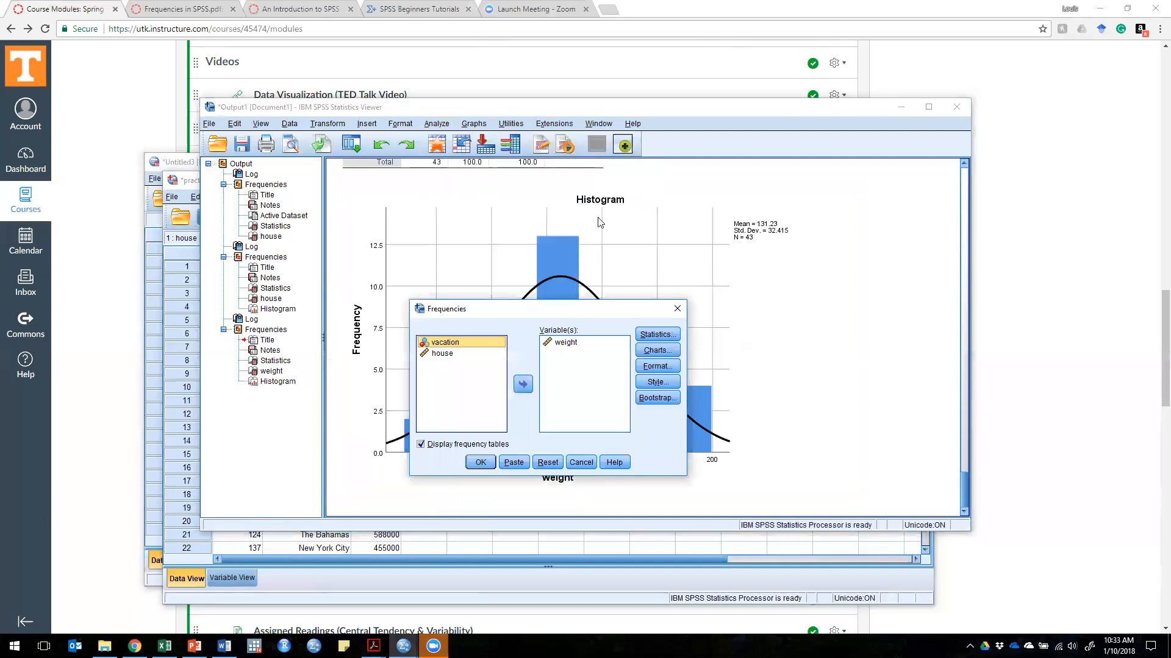
click(566, 343)
click(524, 384)
click(442, 364)
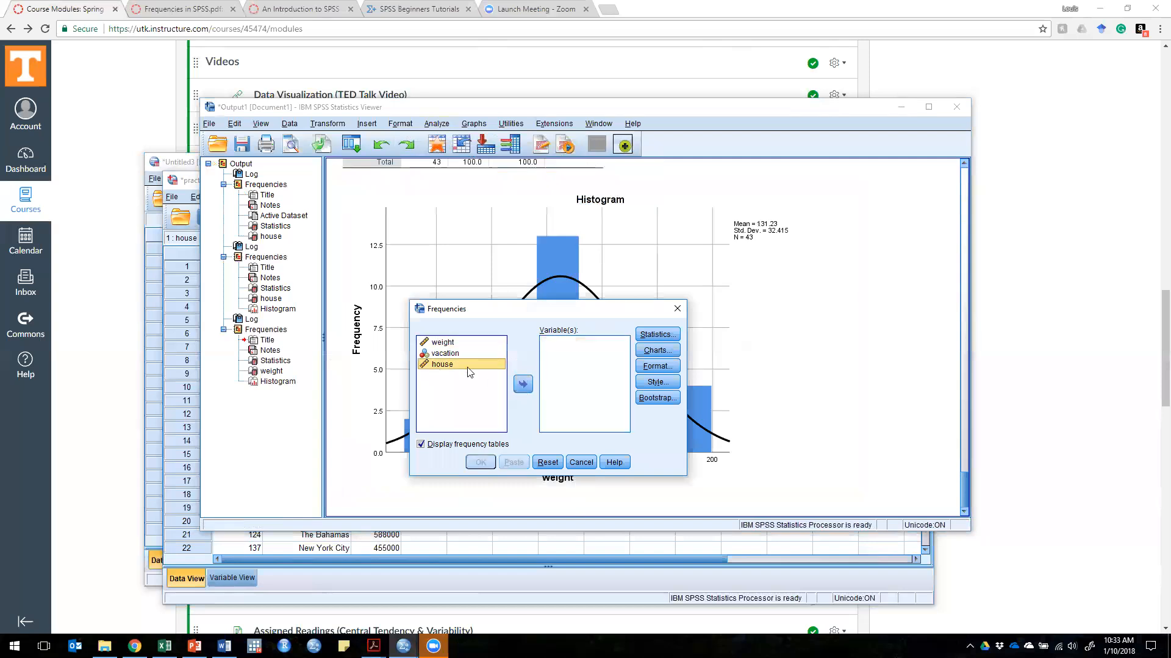
click(450, 354)
click(523, 384)
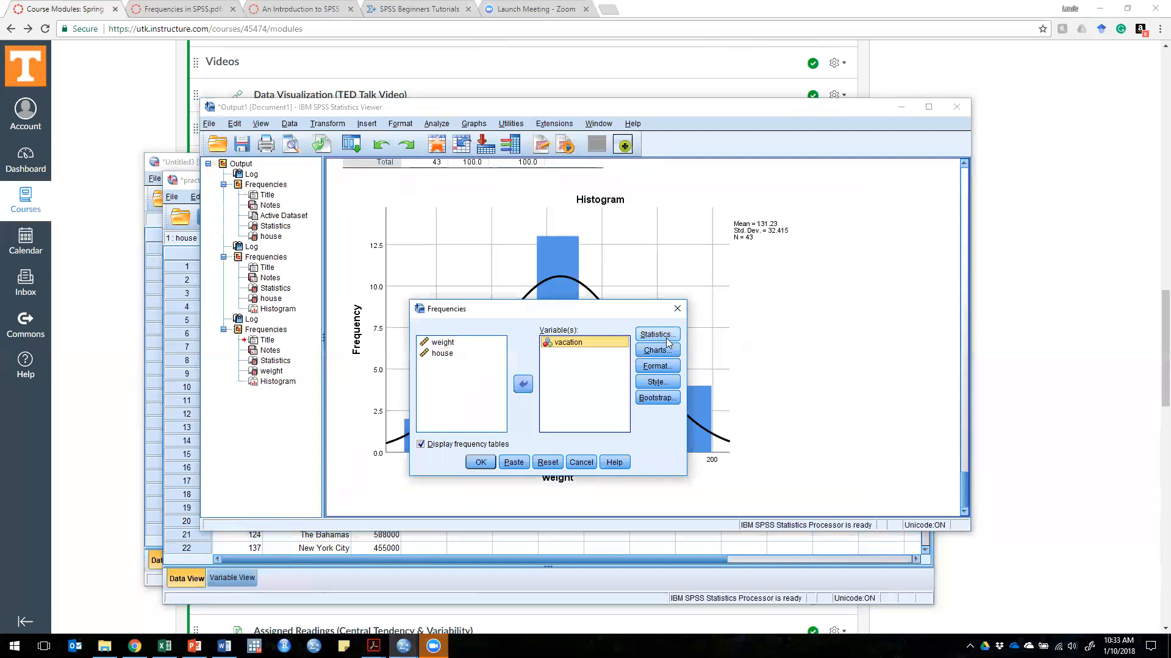
Step: Switch the chart type to bar charts showing frequencies and run the analysis of vacation
click(661, 351)
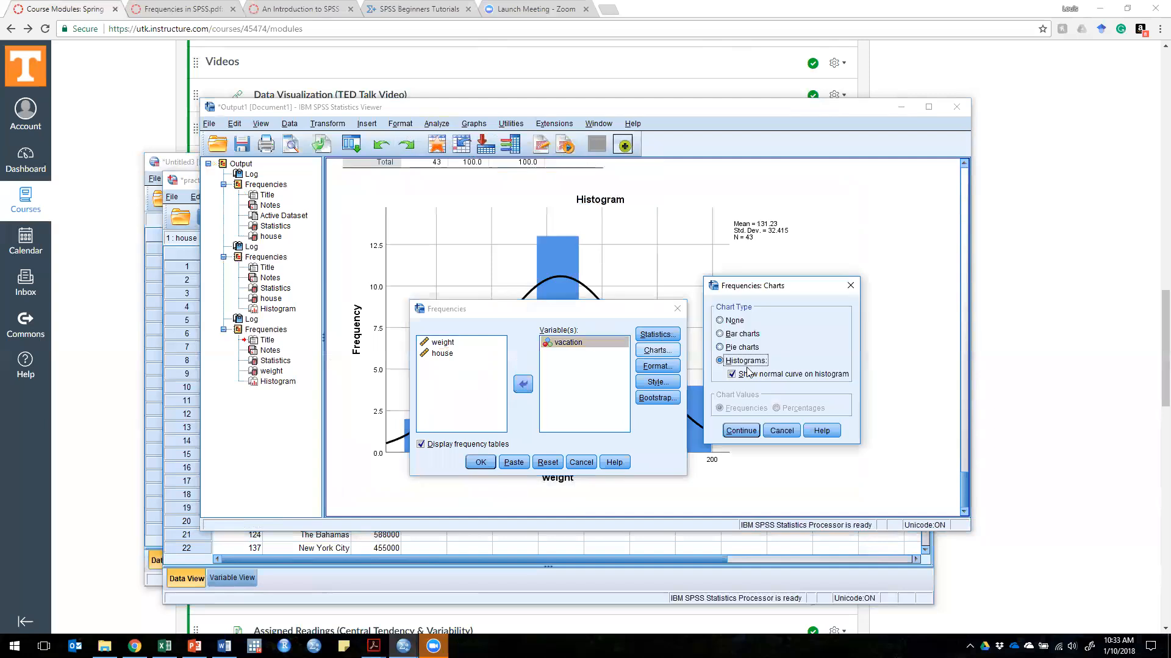
click(720, 334)
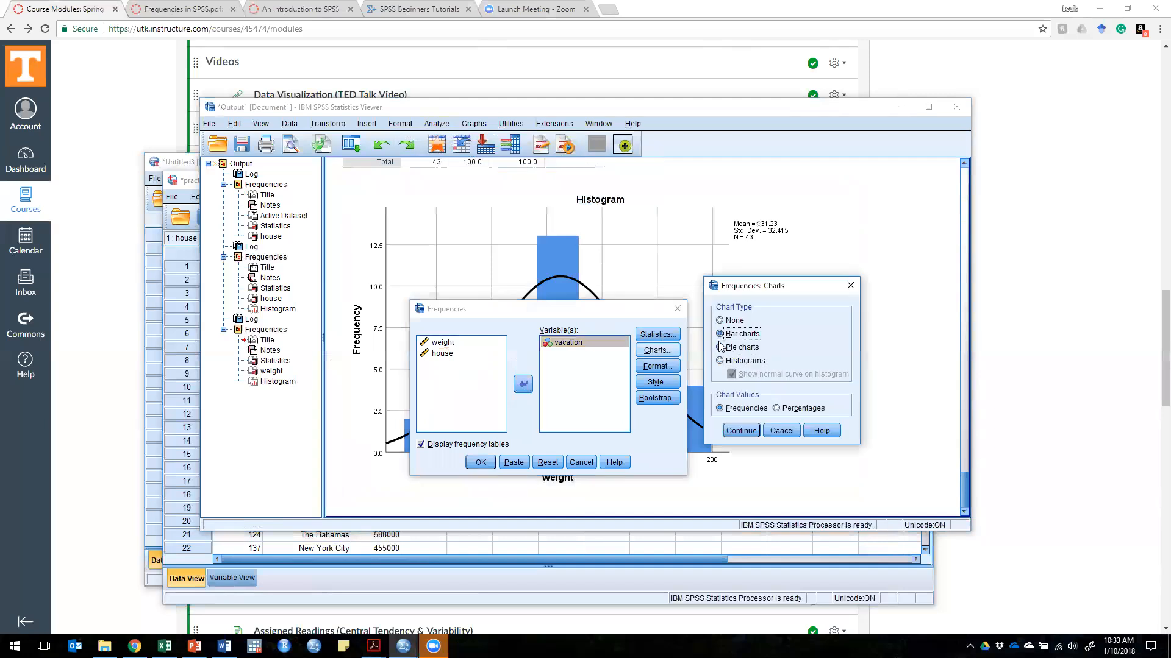
click(741, 431)
click(480, 463)
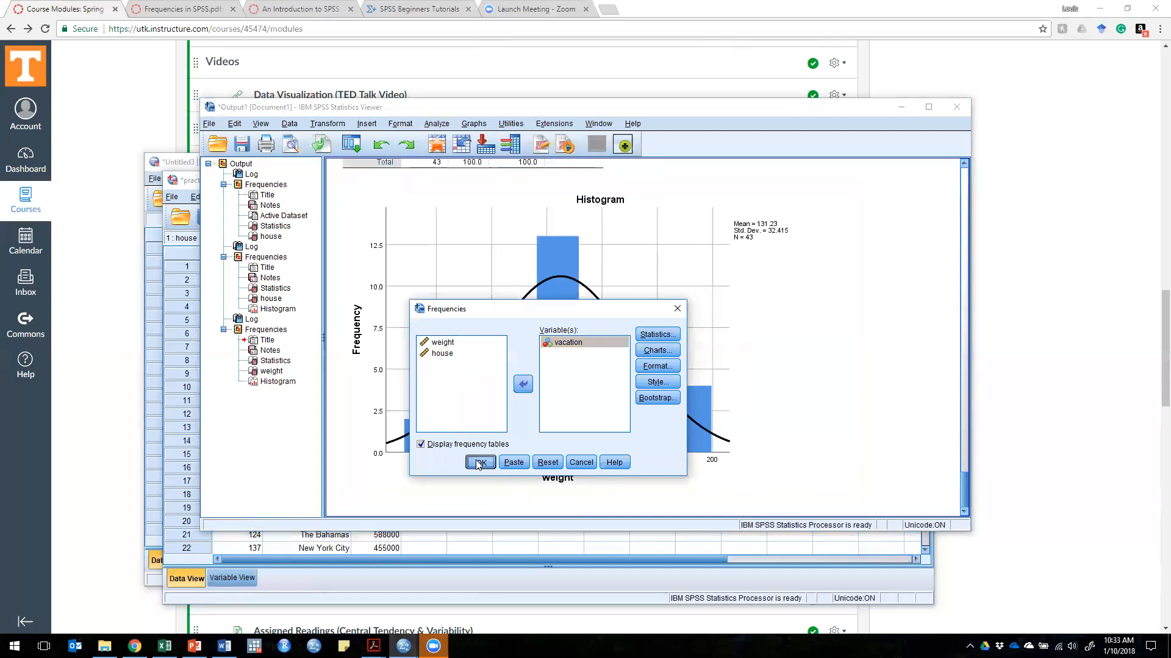
Step: Examine the vacation bar chart and compare it with the Statistics table and frequency table for vacation
scroll(801, 357, down, 3)
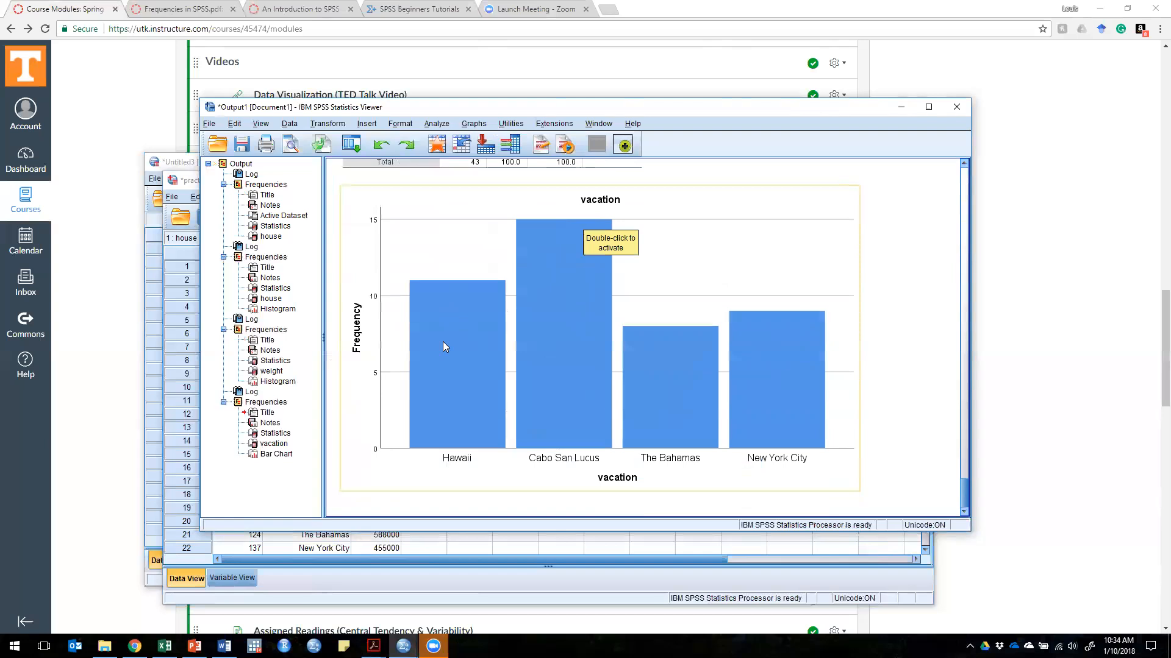
scroll(465, 371, up, 5)
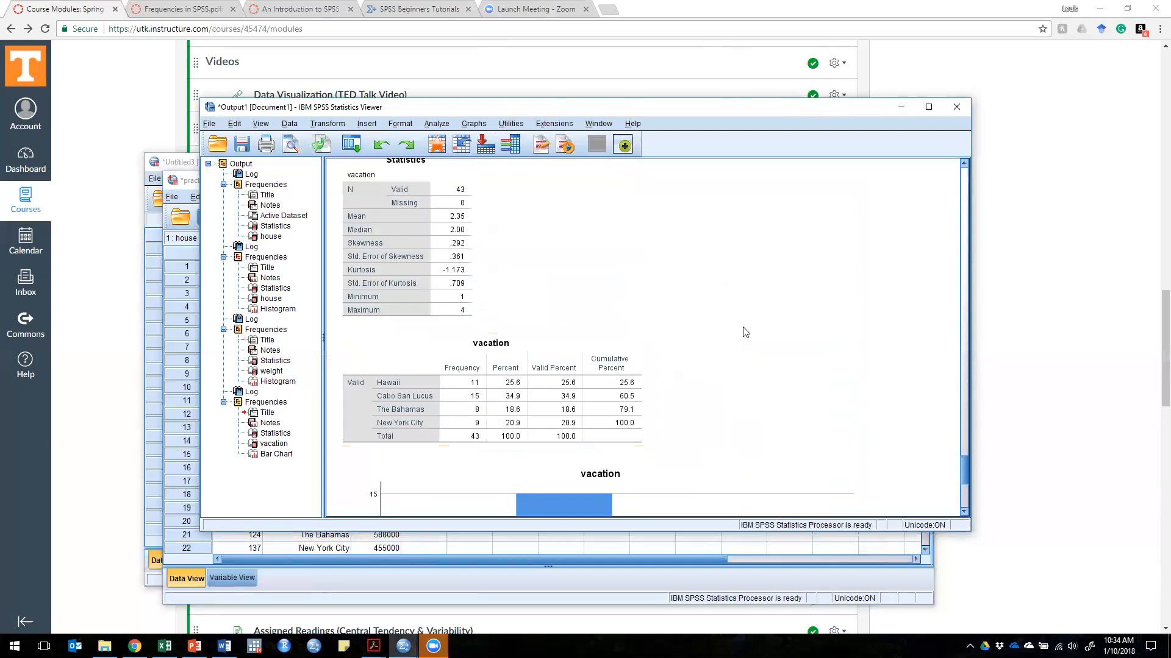
scroll(744, 330, down, 1)
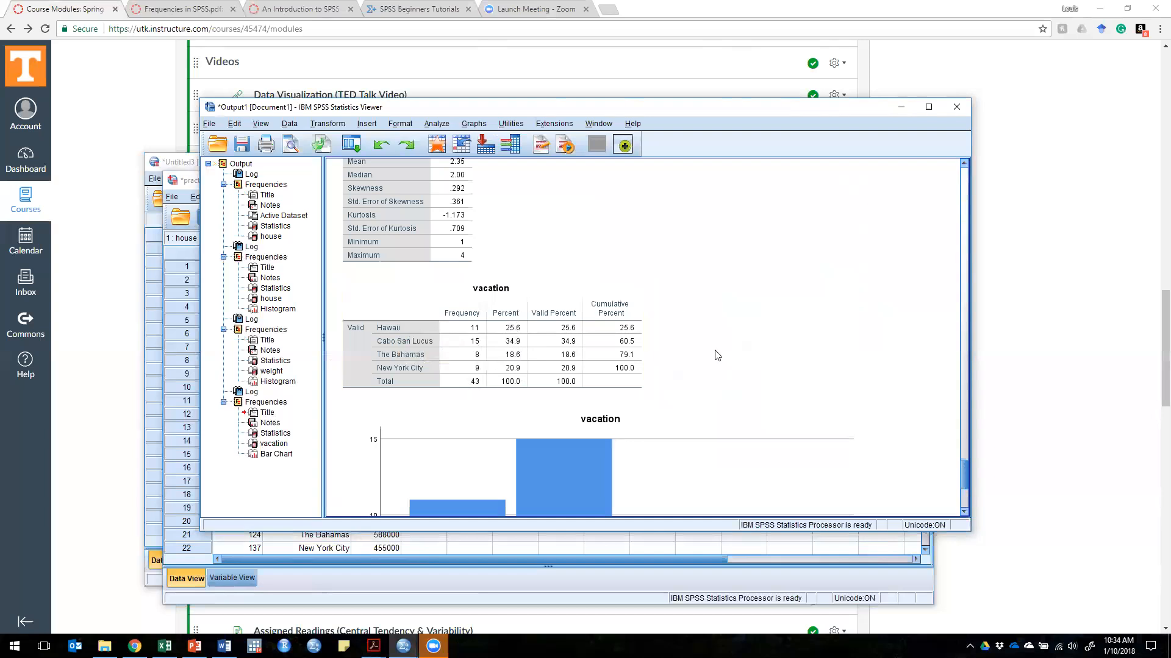
scroll(717, 356, up, 3)
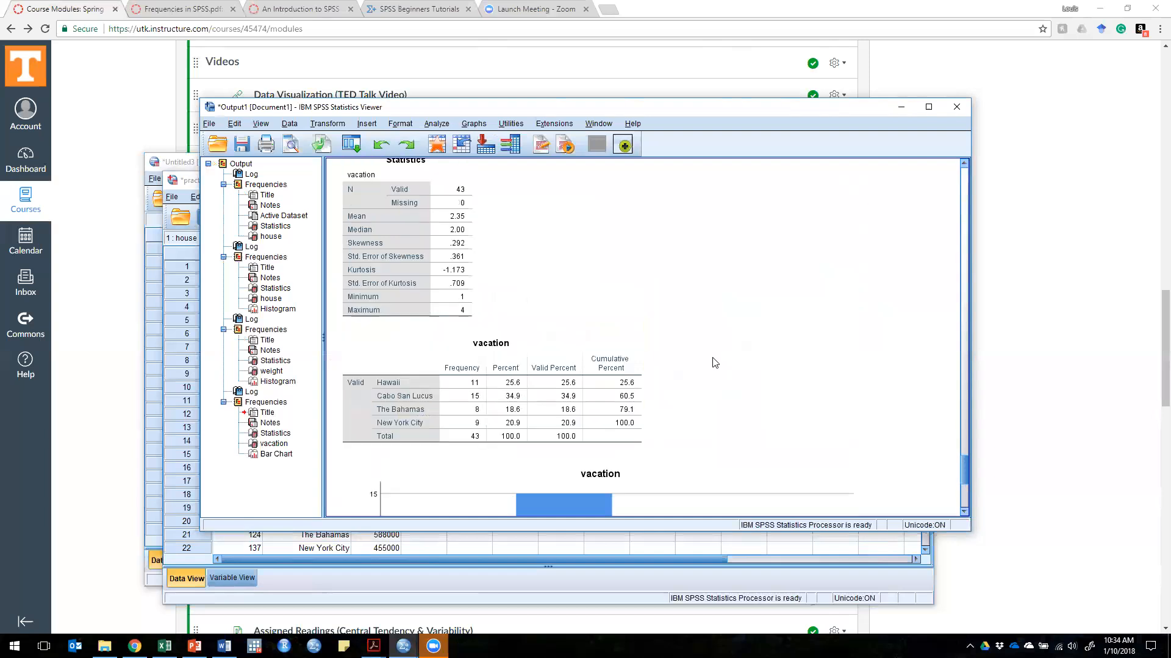
scroll(715, 362, down, 10)
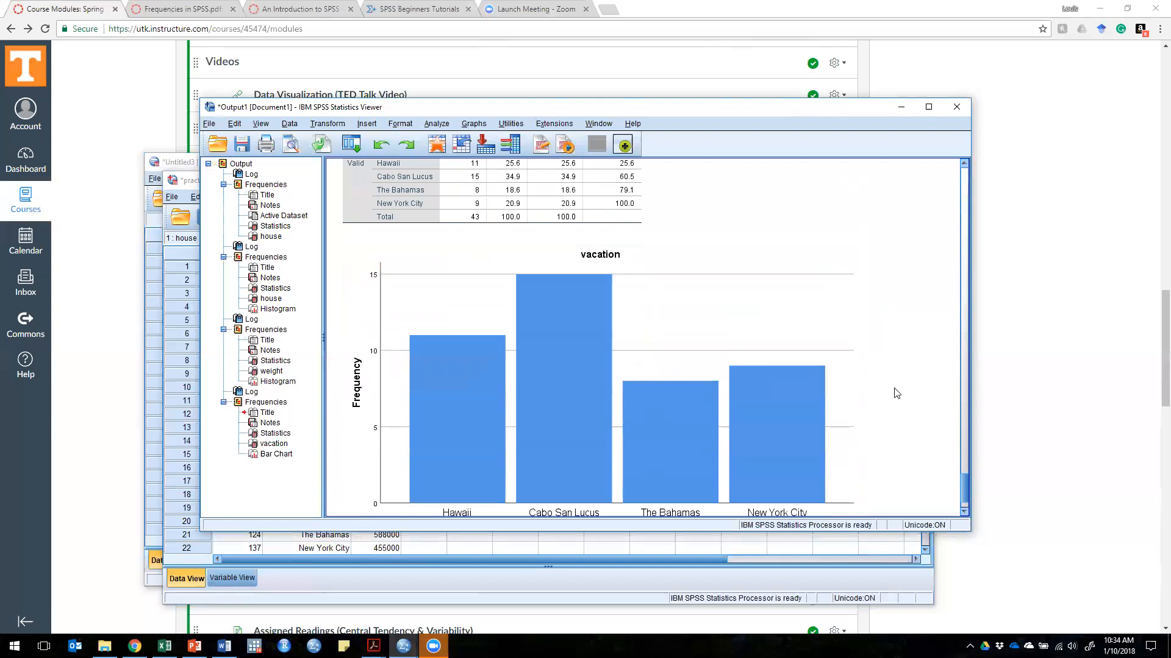
Step: View the complete vacation bar chart down to its category labels beneath the frequency table
scroll(896, 394, down, 3)
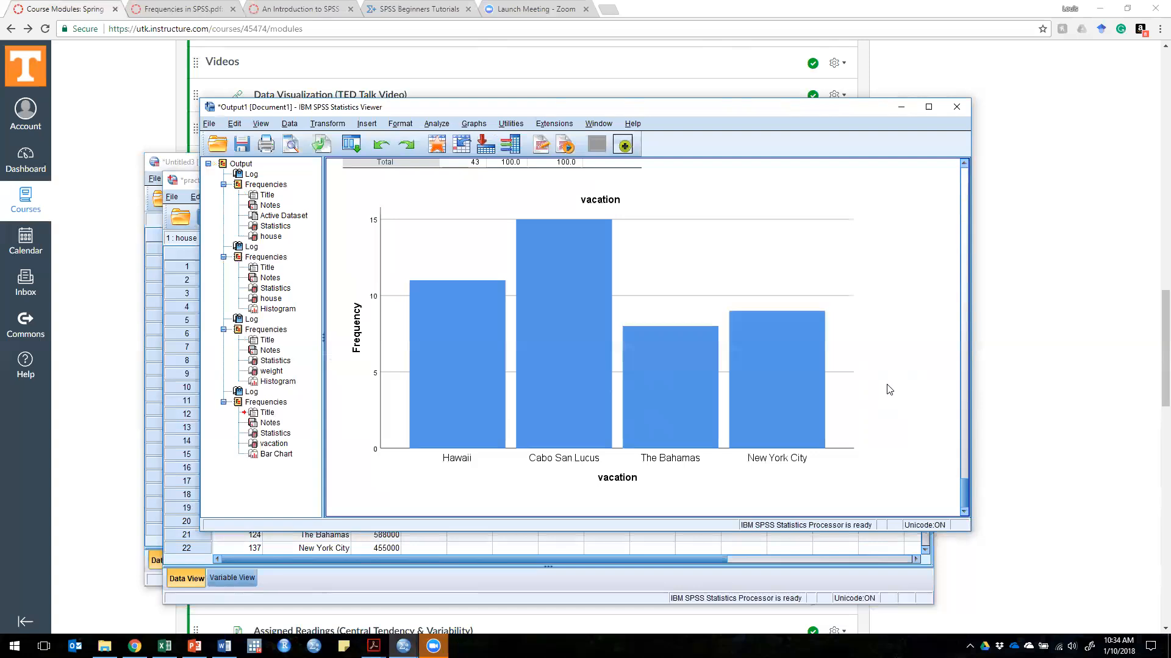
scroll(889, 390, up, 3)
scroll(884, 391, down, 3)
click(454, 361)
Step: Switch to the practice workbook in Excel and look over the weight, vacation and house columns
click(164, 646)
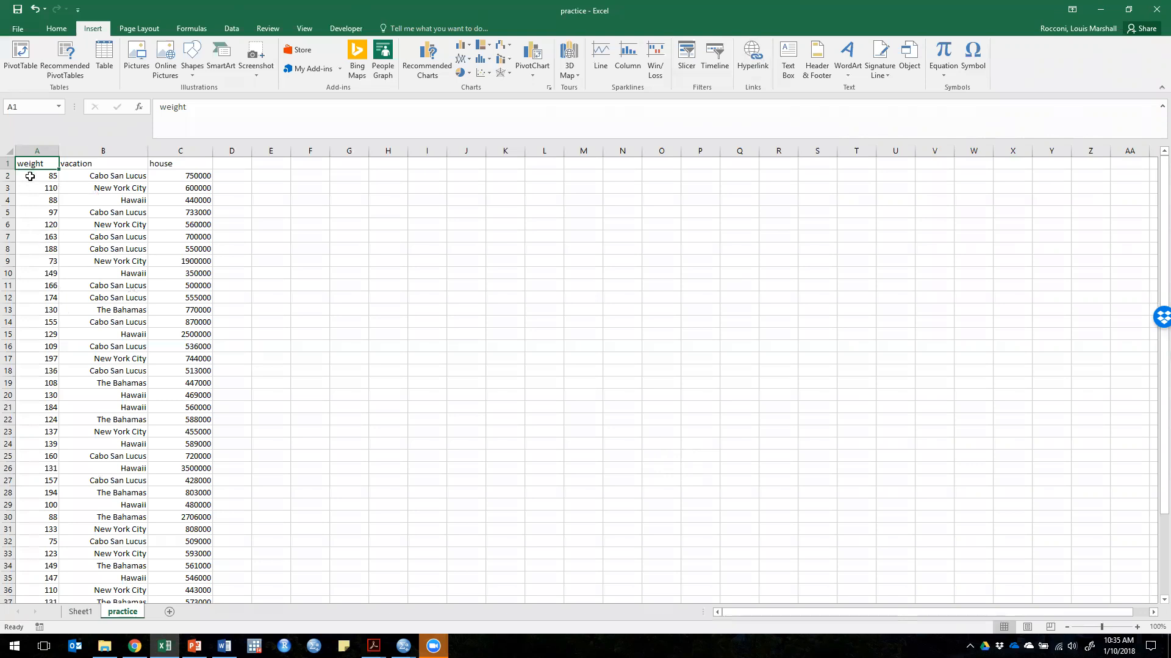
drag(30, 176, 34, 249)
drag(117, 179, 120, 249)
drag(192, 175, 188, 247)
click(106, 176)
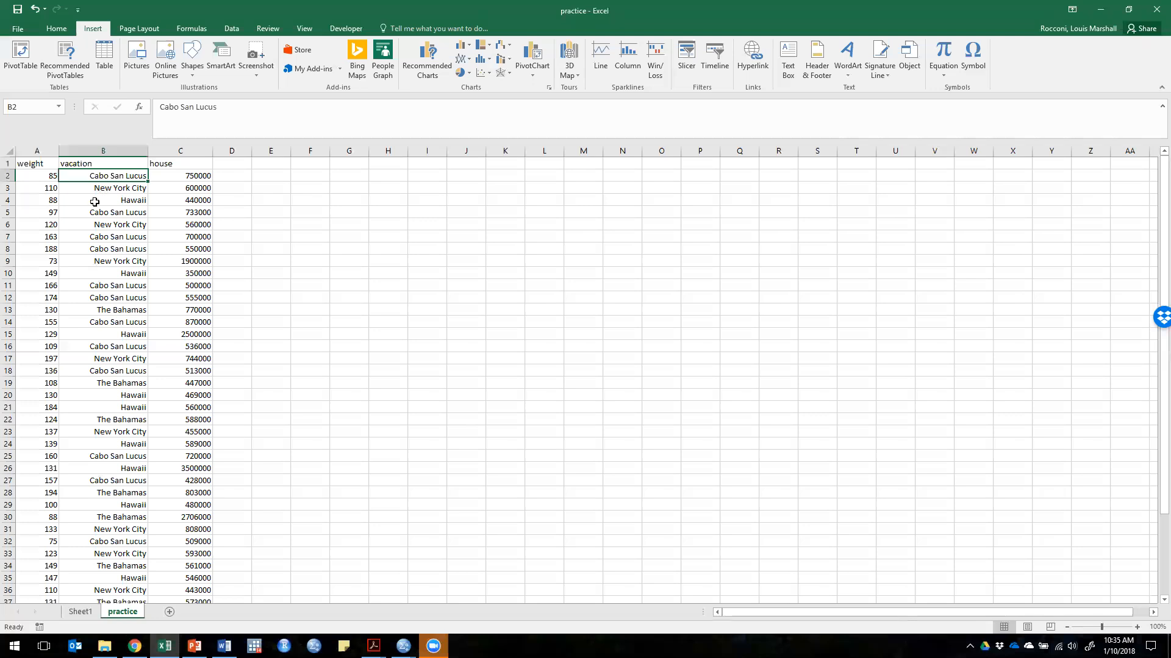
Step: Insert the recommended Clustered Column chart counting the vacation values from cells B1:B44, and view the resulting chart
drag(95, 164, 90, 578)
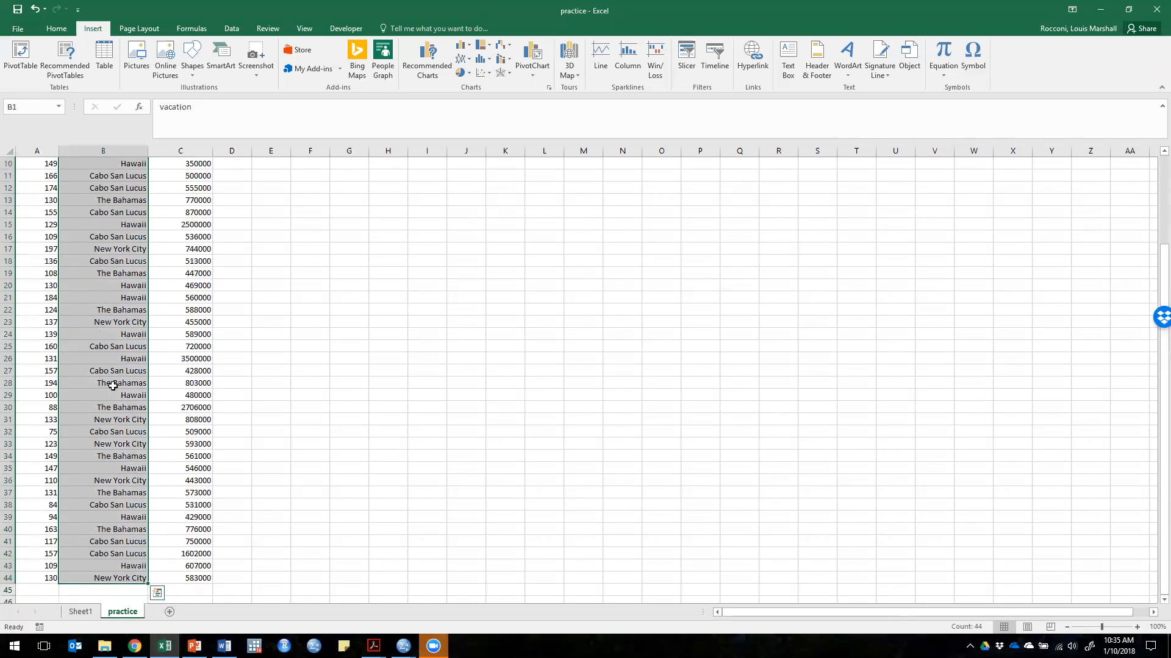
scroll(112, 384, up, 3)
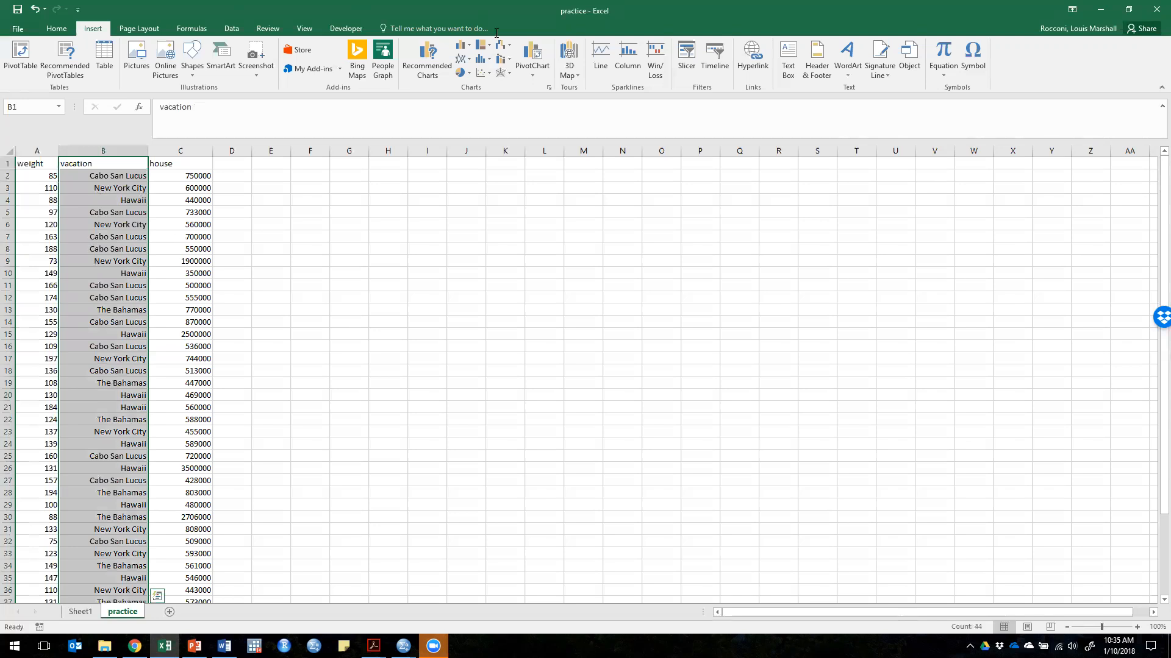
click(433, 72)
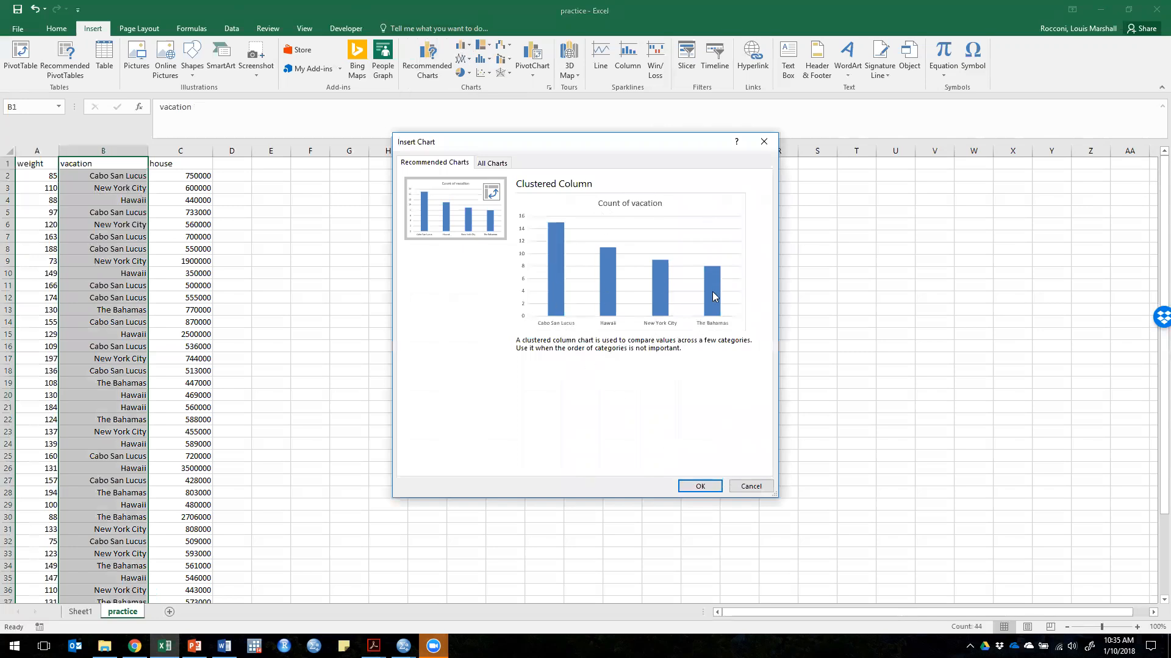
click(701, 488)
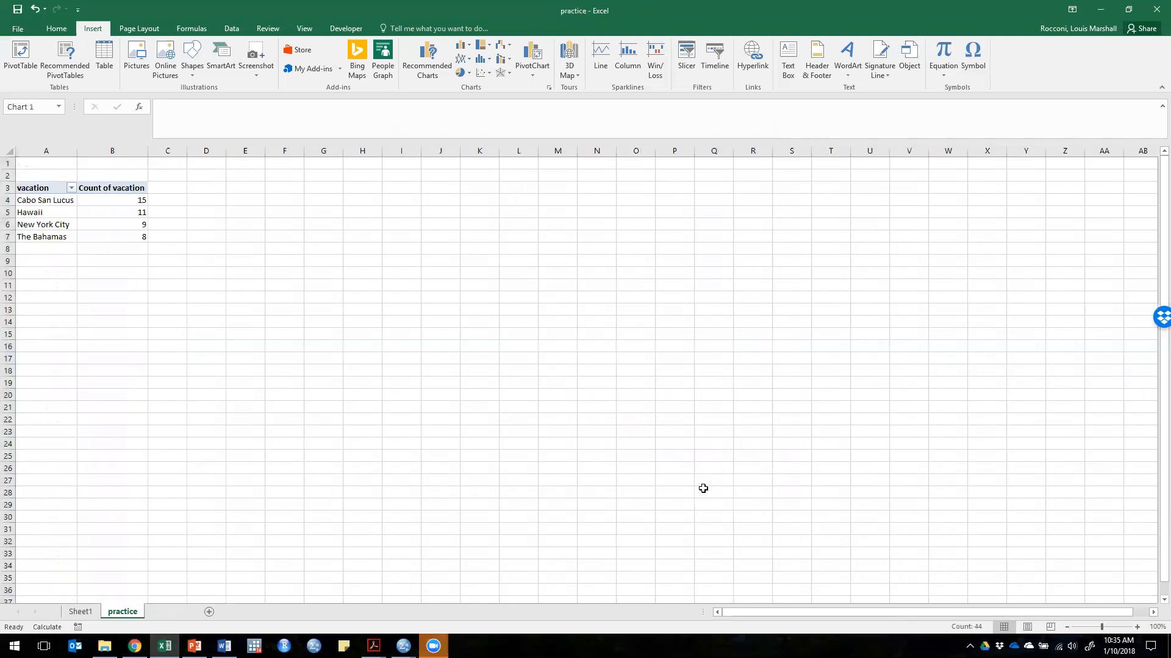
click(592, 525)
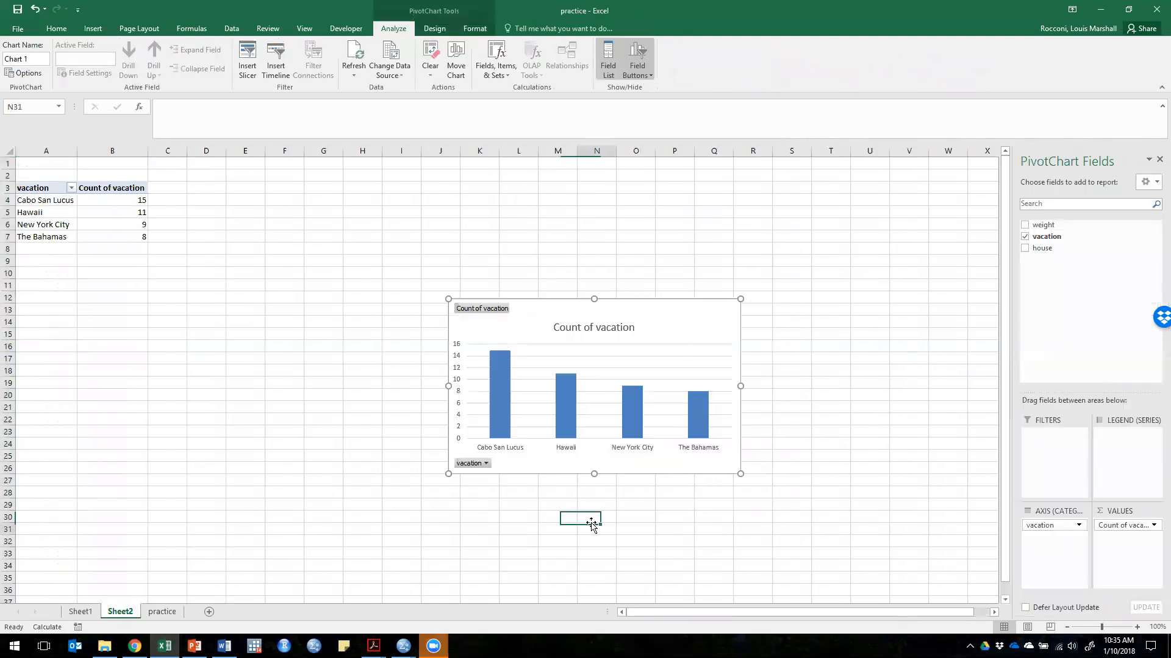
click(315, 406)
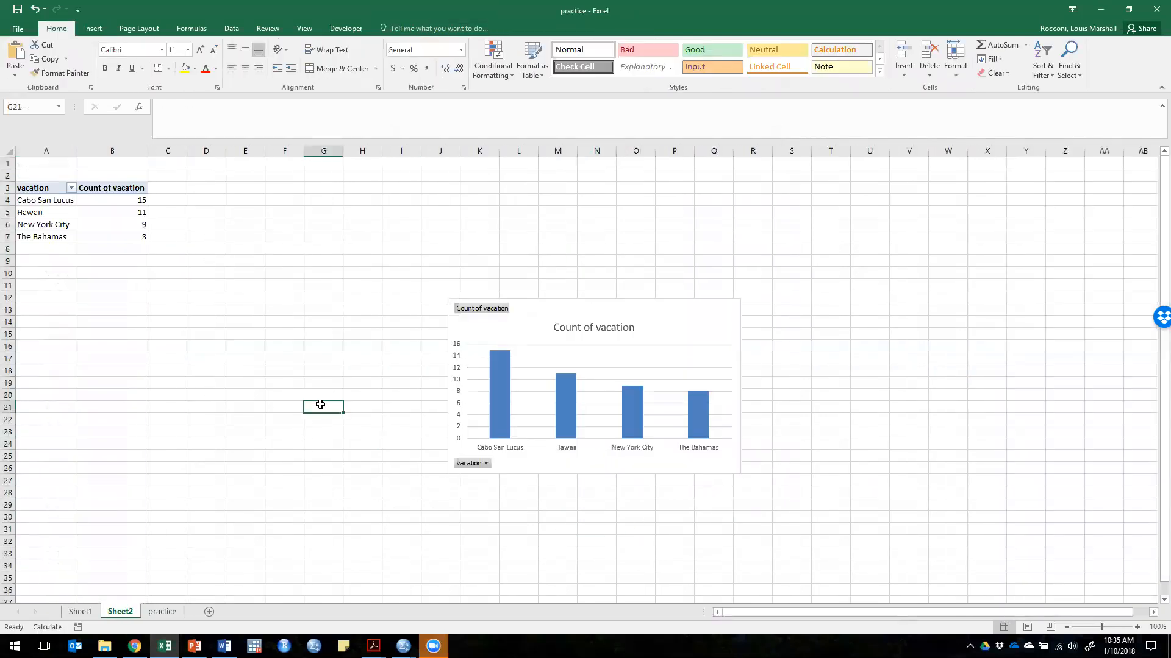
click(597, 338)
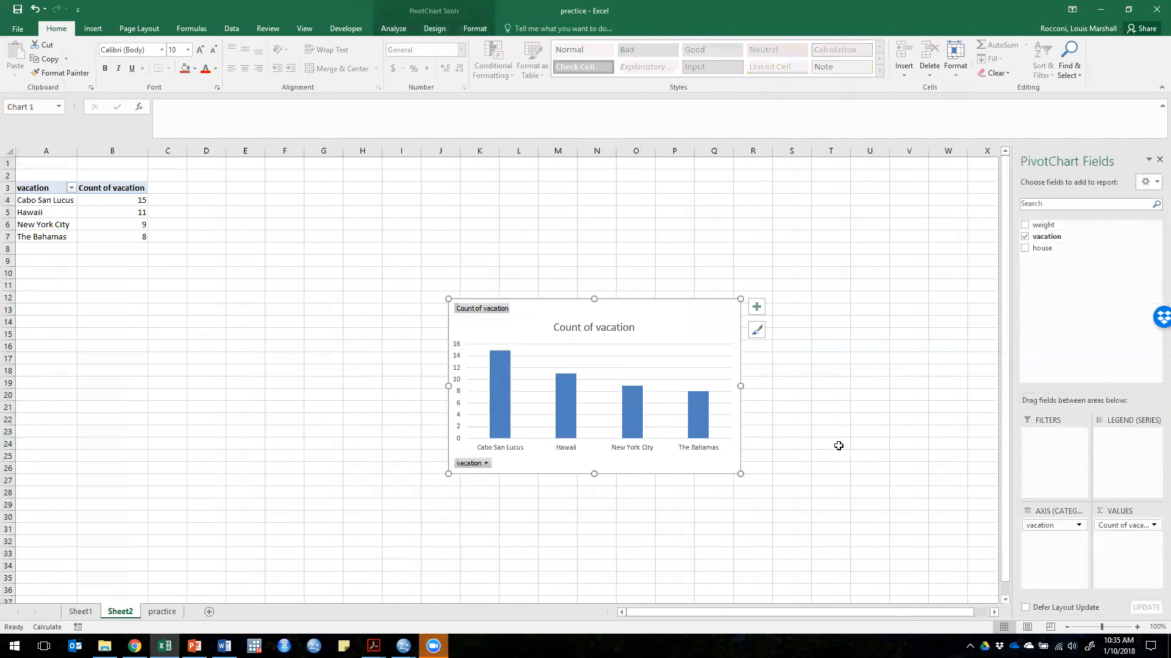
click(357, 238)
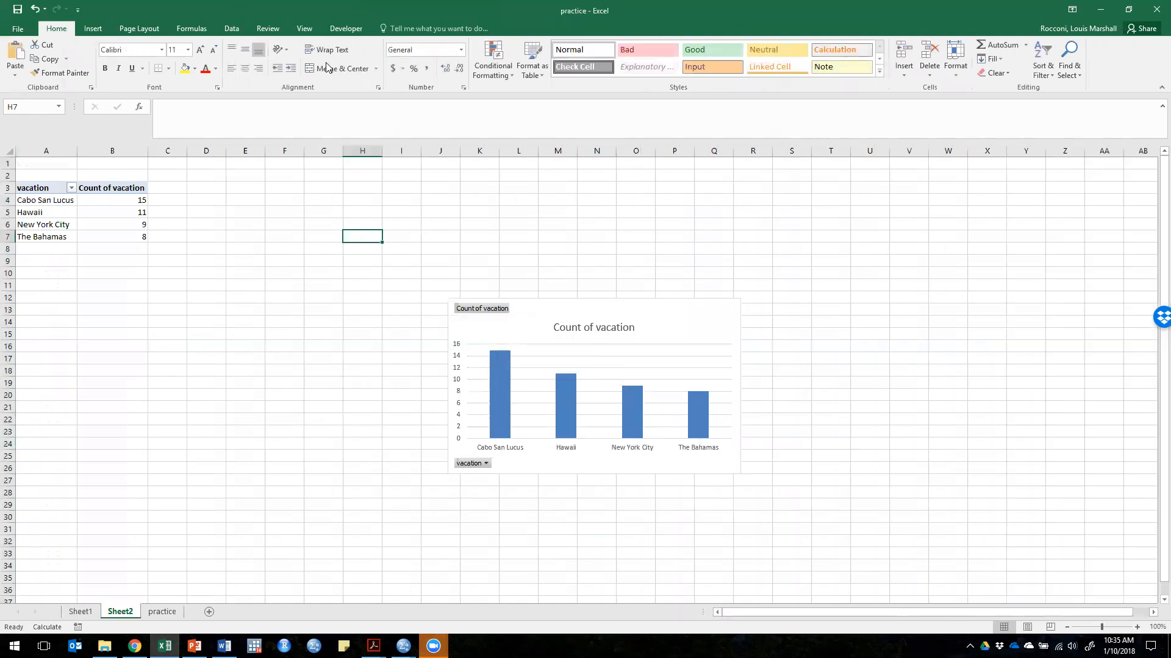
Step: Return to the practice sheet and look through the column and hierarchy chart types for a selected vacation cell
click(80, 611)
click(162, 611)
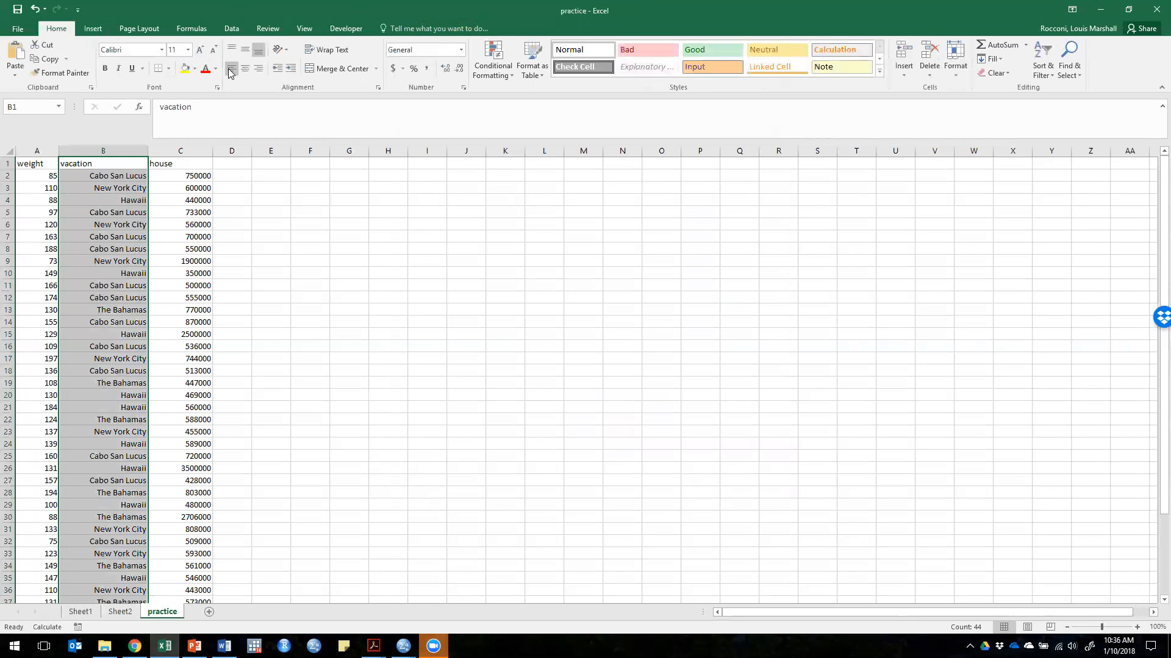
click(130, 212)
click(93, 28)
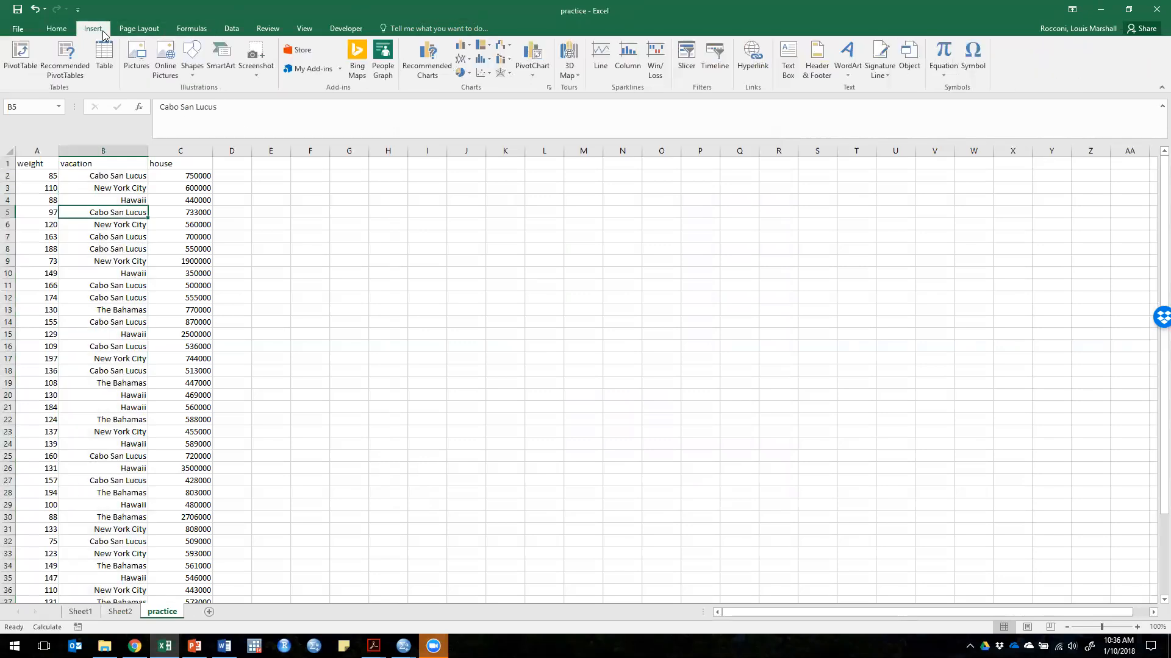
click(464, 46)
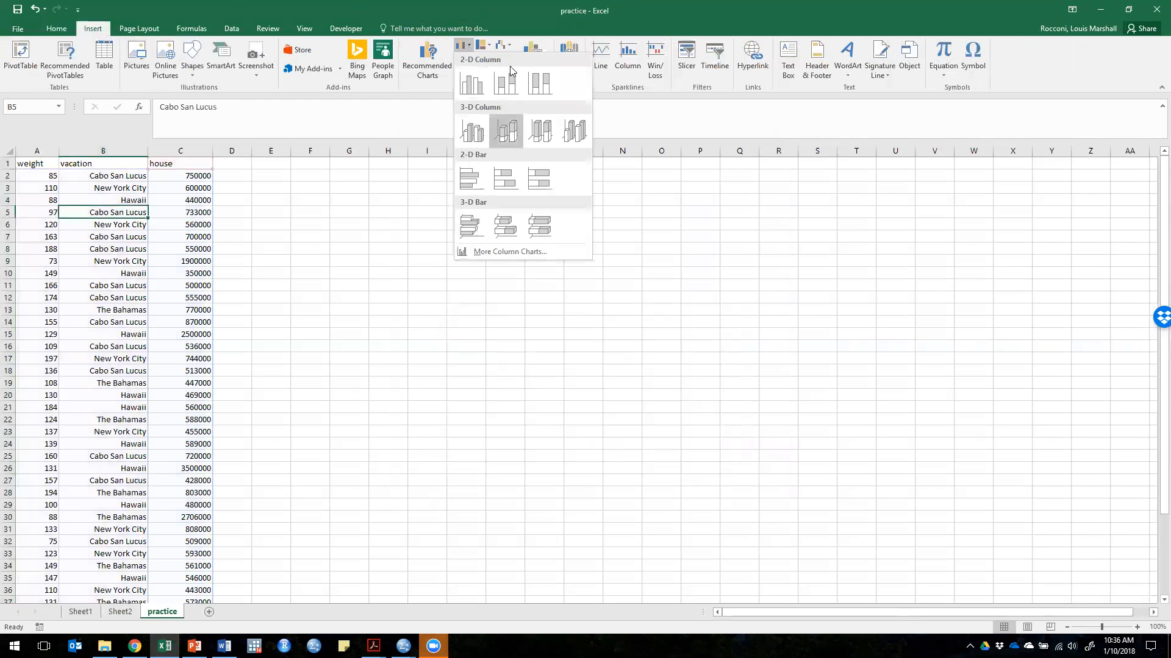
click(482, 49)
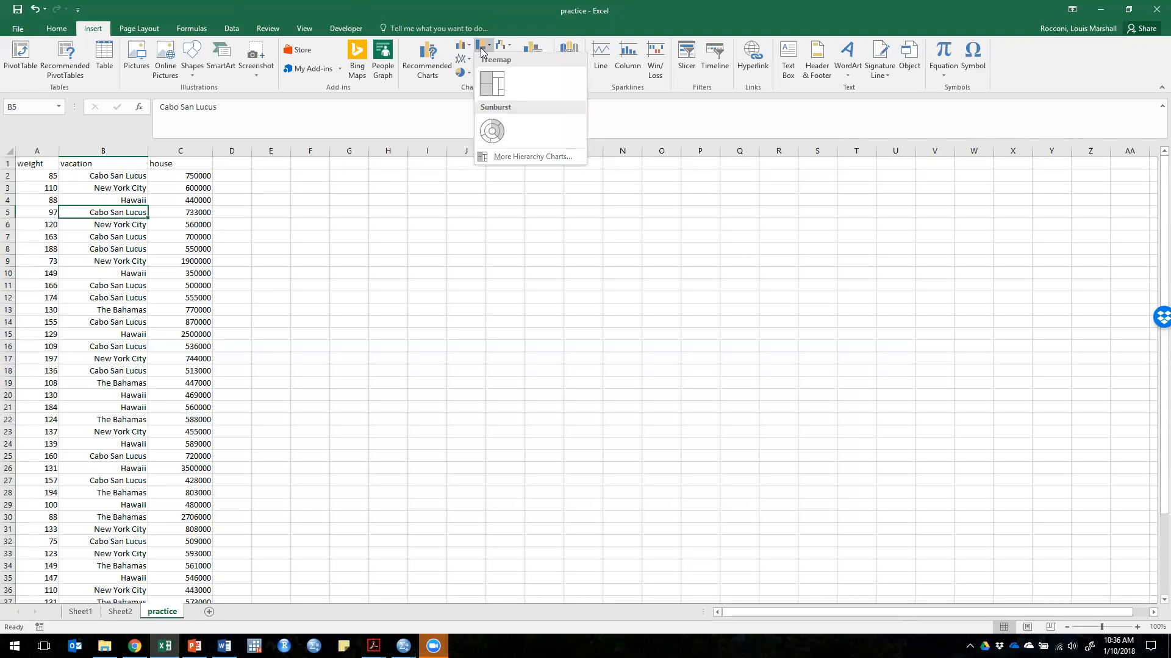
click(482, 48)
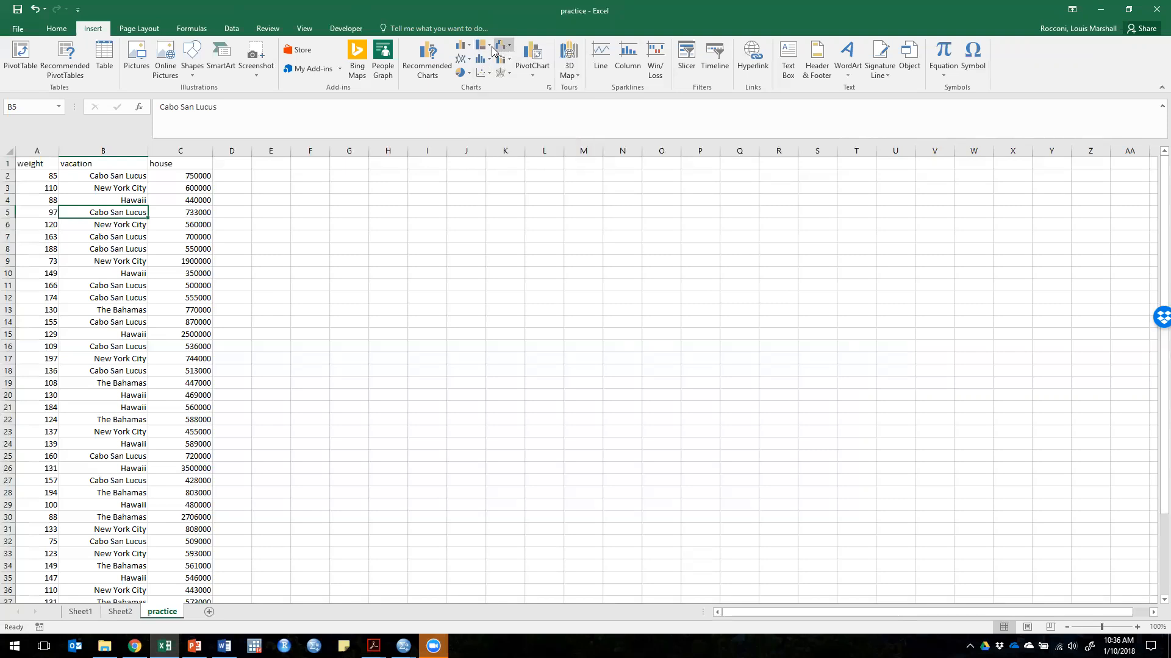
click(483, 49)
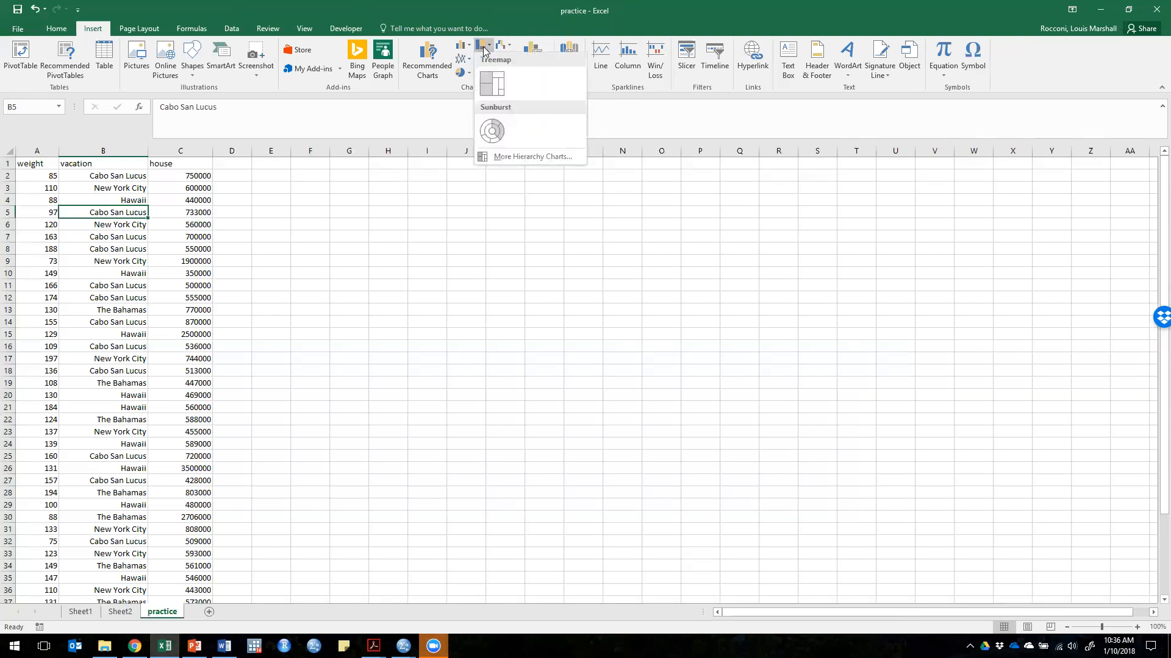
click(483, 49)
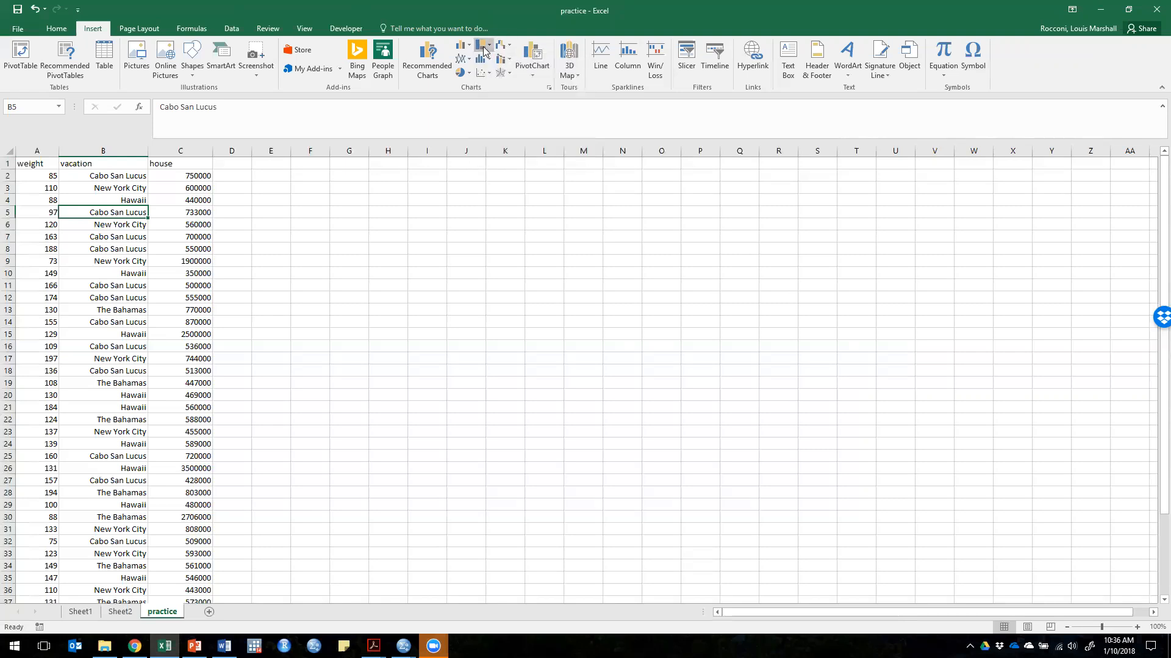
Step: Look through the pie, statistical, combo and line chart types available for the practice data
click(461, 74)
click(461, 73)
click(482, 61)
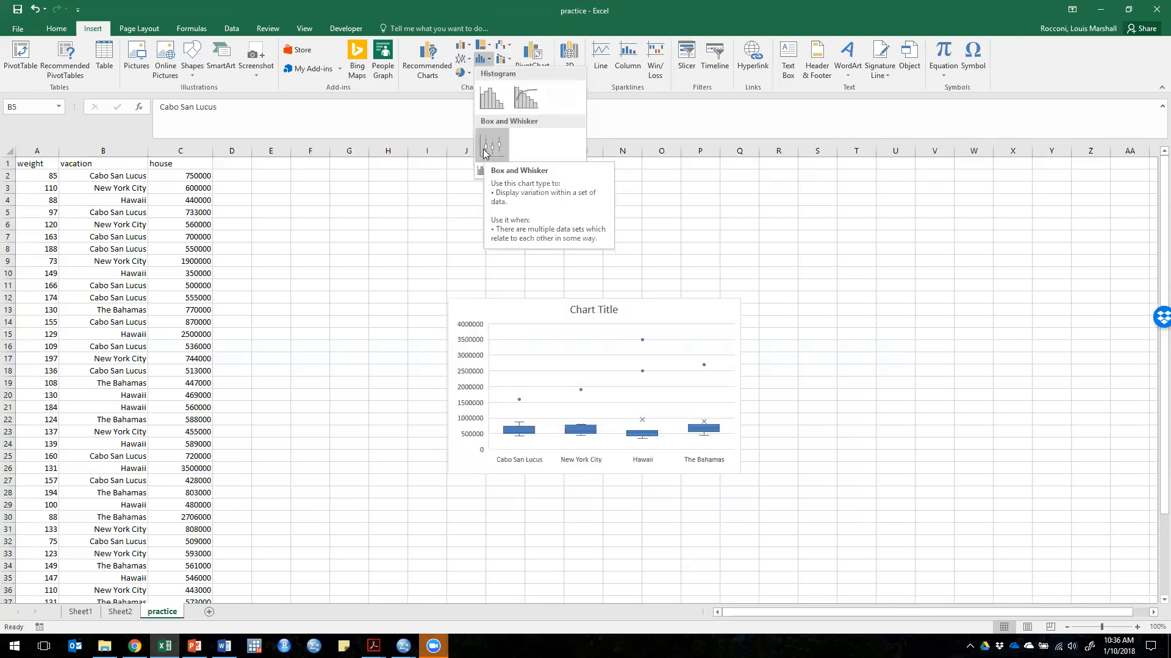
click(490, 61)
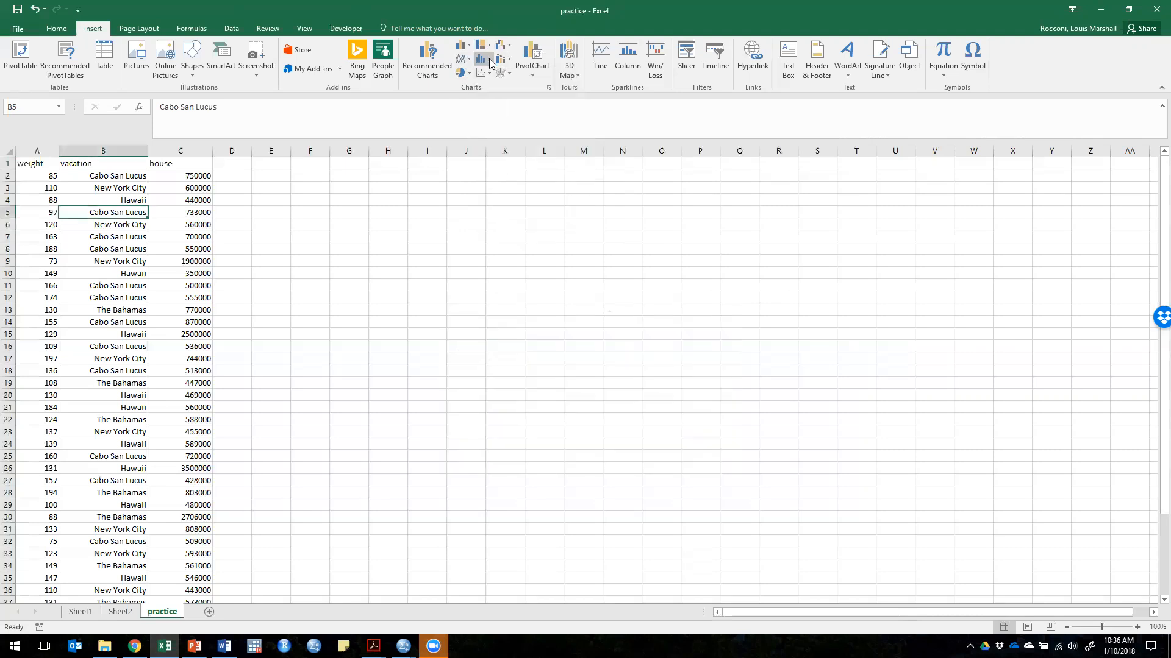
click(508, 61)
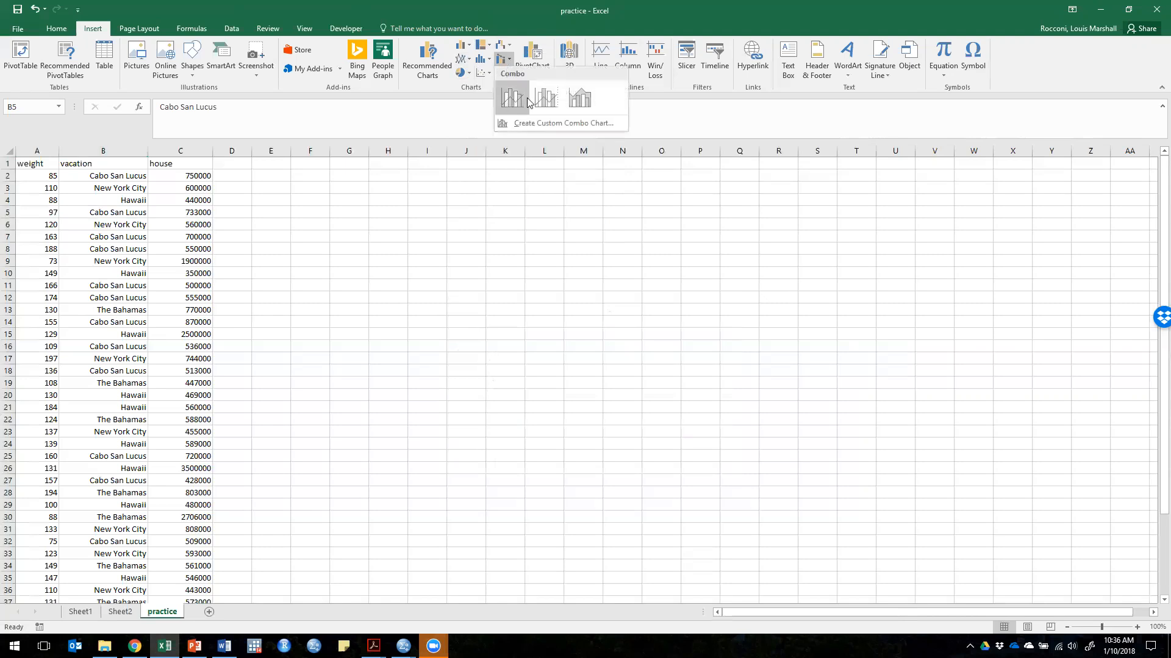
click(506, 62)
click(463, 60)
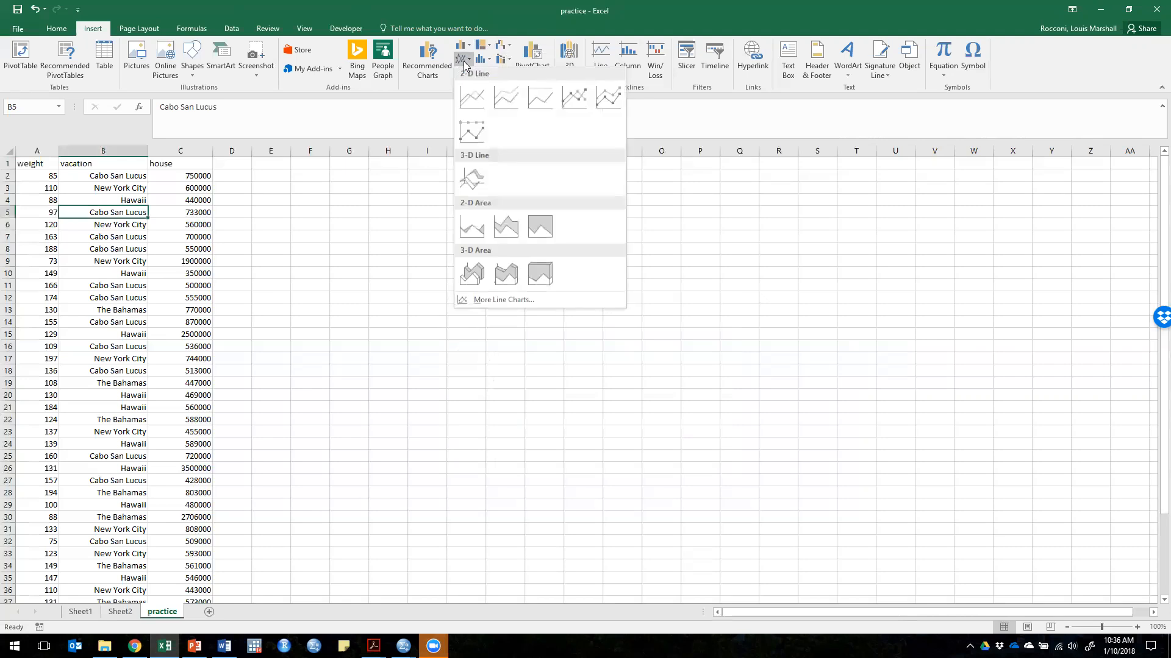
click(464, 61)
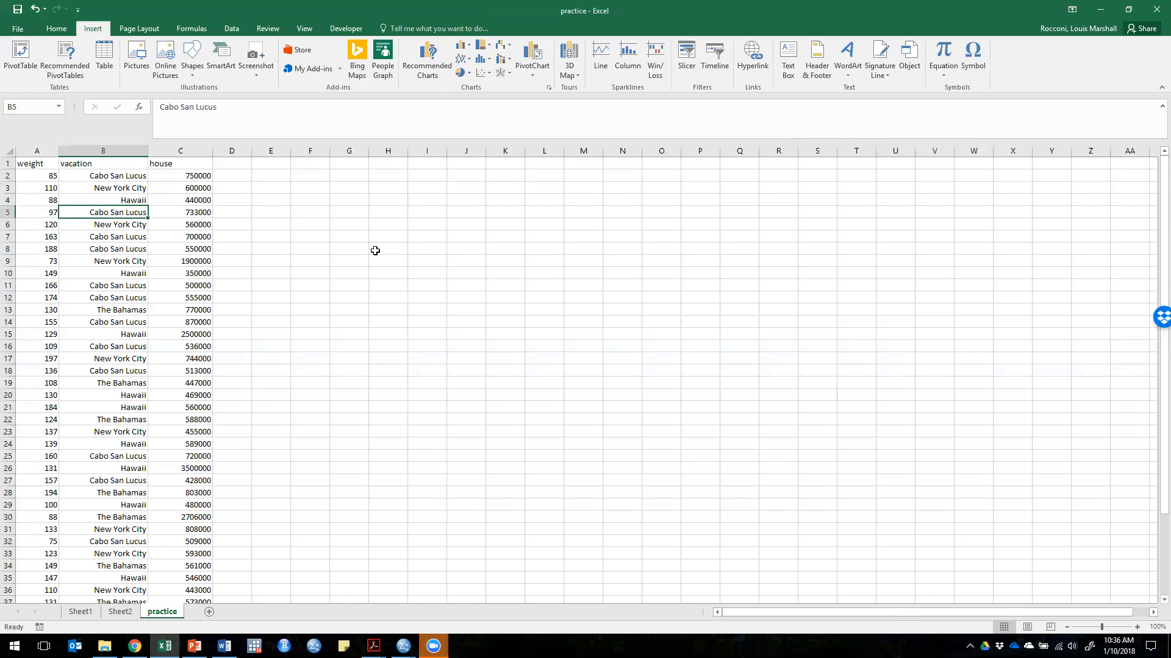
click(351, 192)
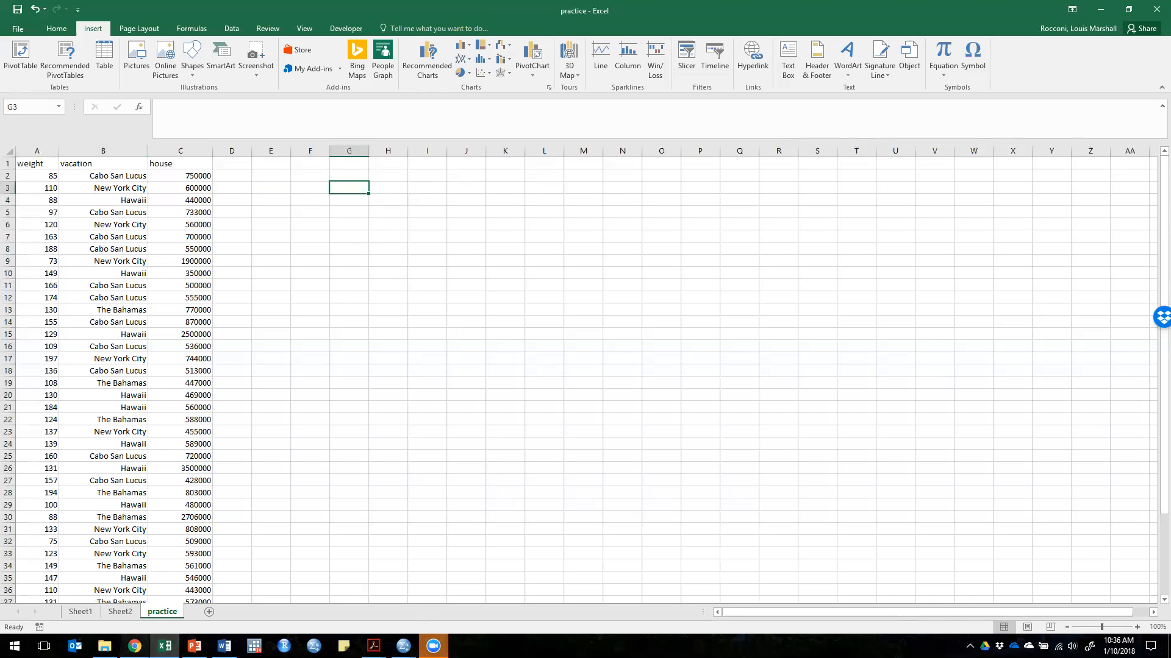
Step: Switch to the Canvas course modules page in Chrome and open the course's Discussions
click(134, 646)
scroll(289, 237, down, 5)
scroll(288, 239, up, 12)
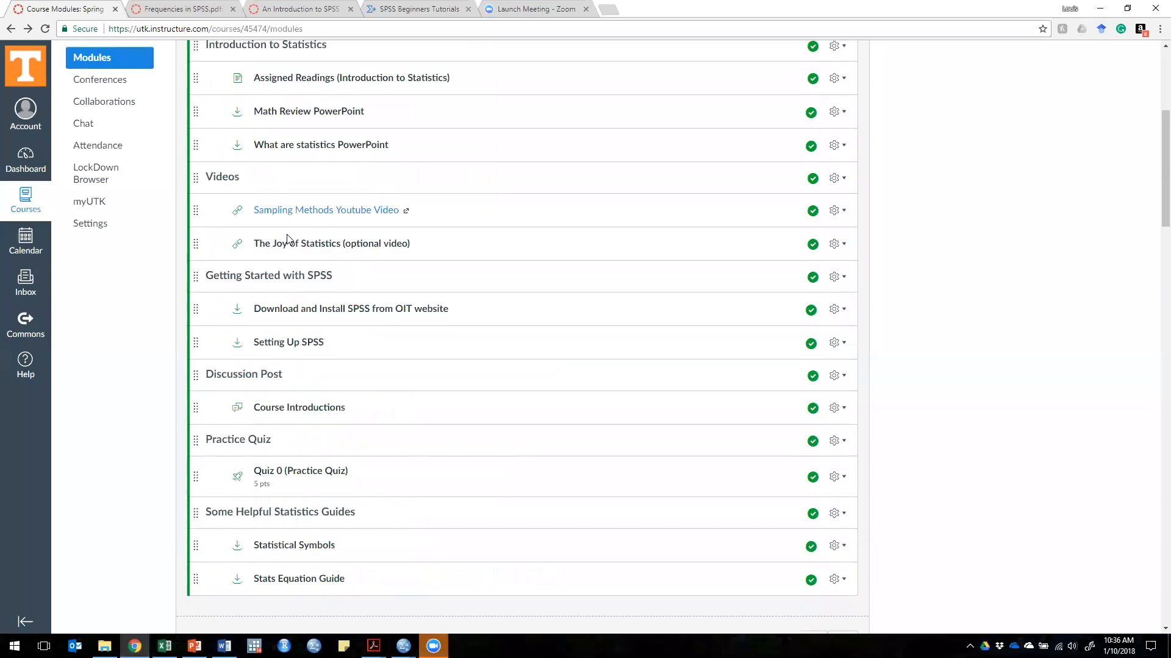
click(107, 189)
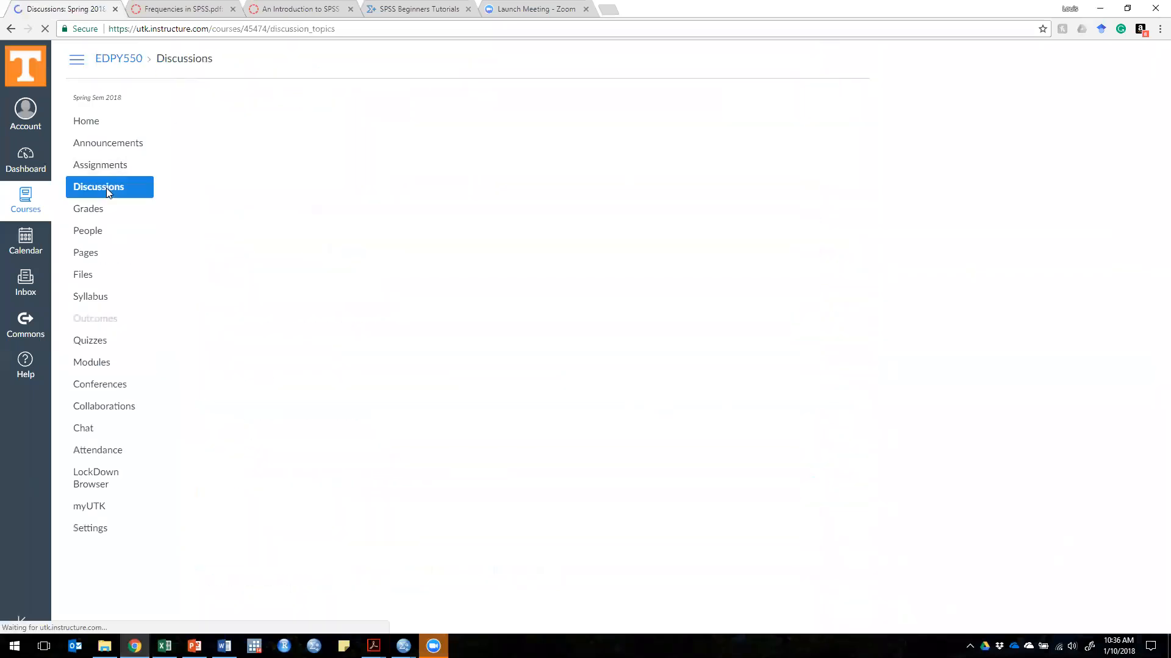